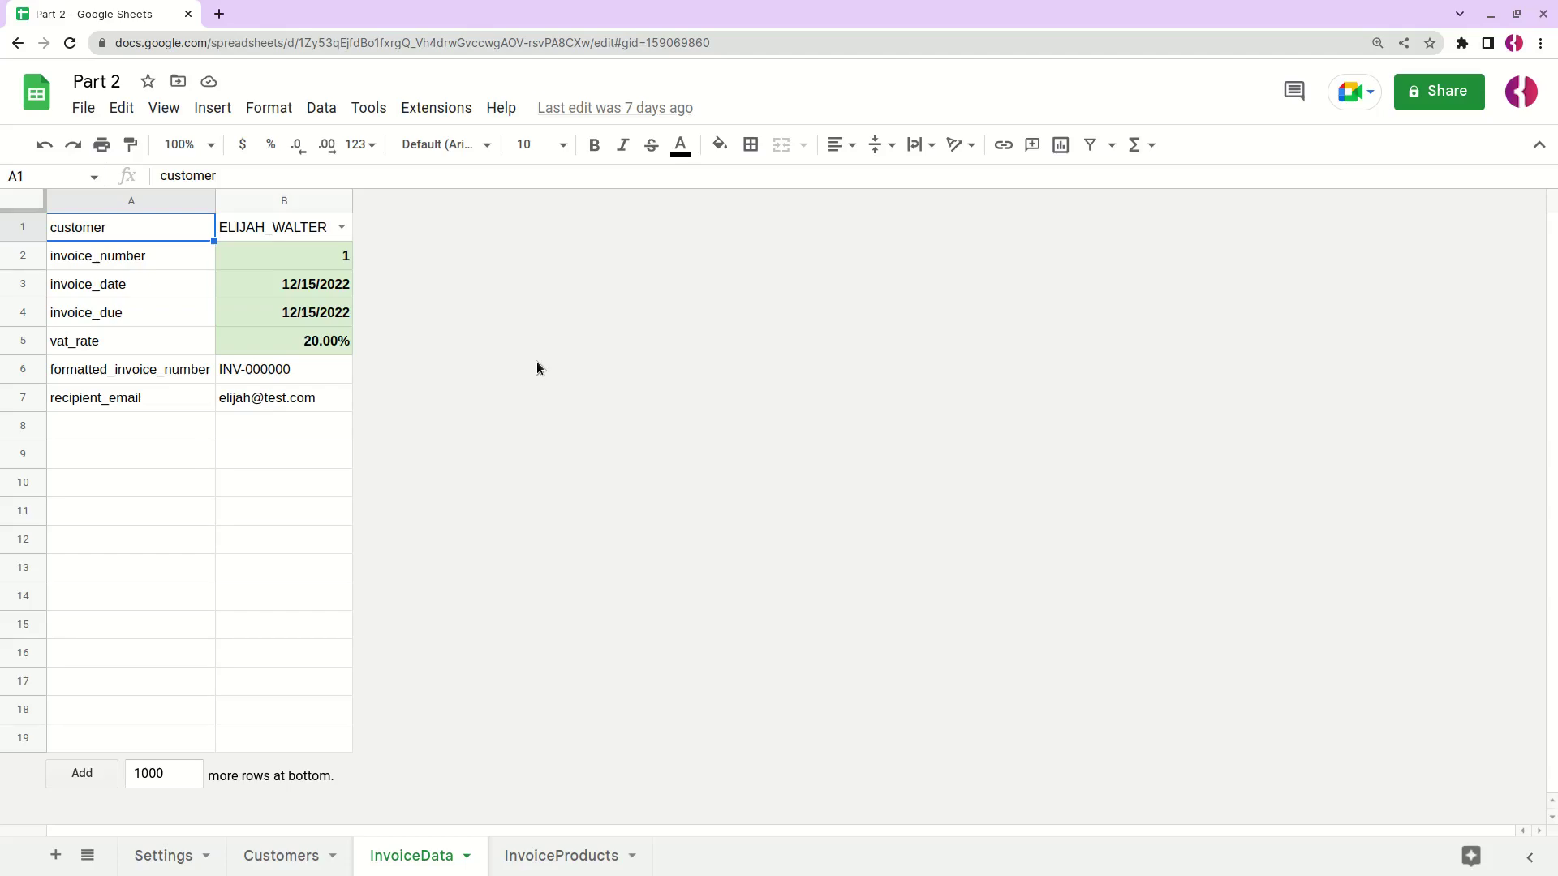
- Wrap B2 in TEXT with the Settings!B18 format inside B6's formula so it shows INV-000001
click(274, 373)
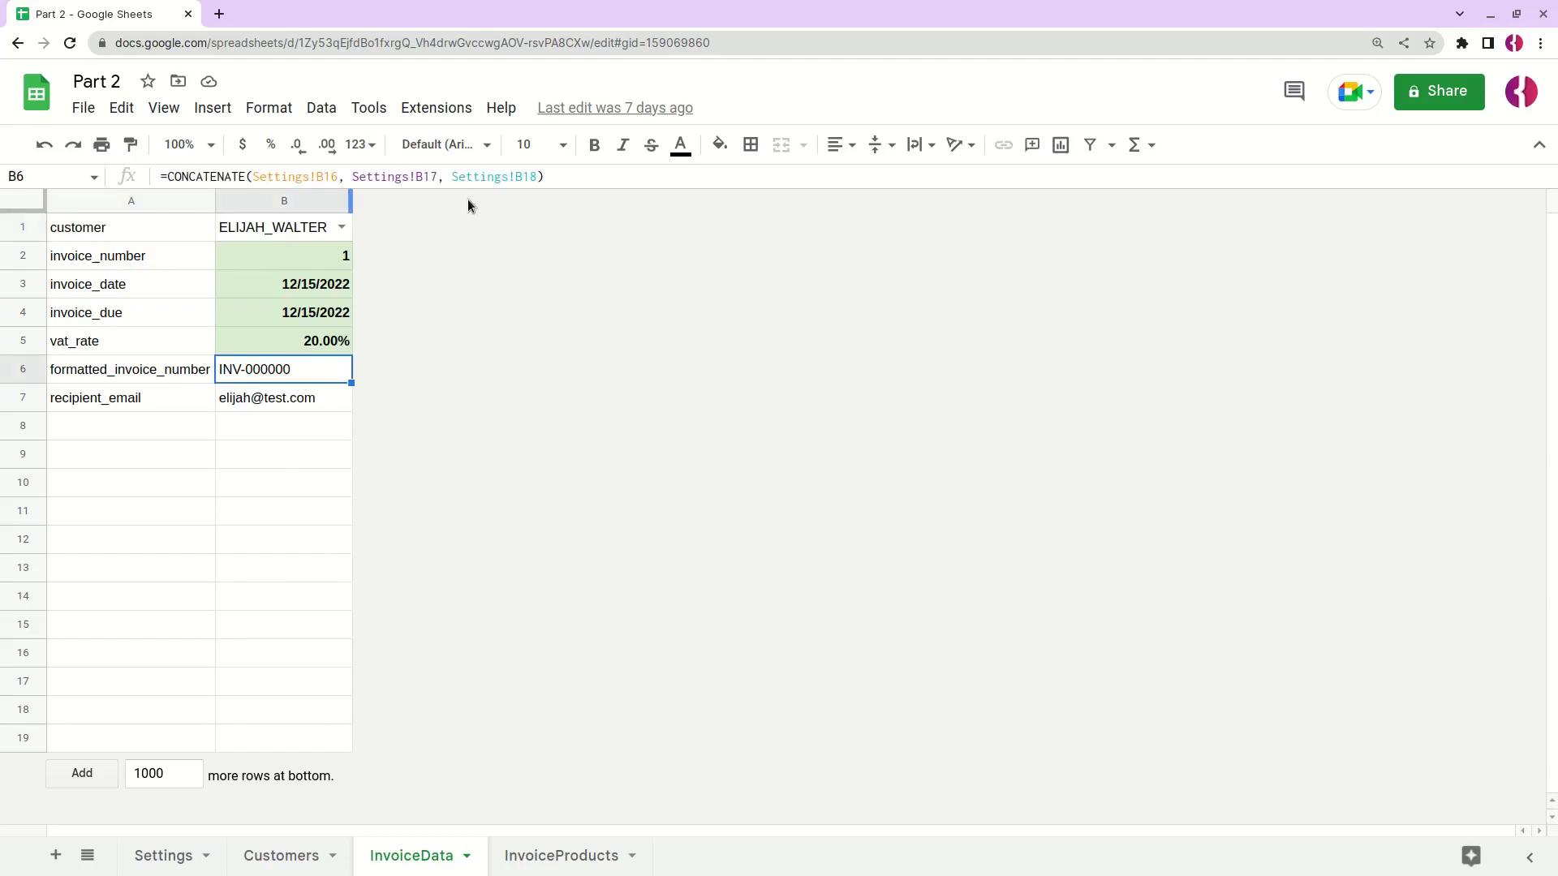
click(452, 177)
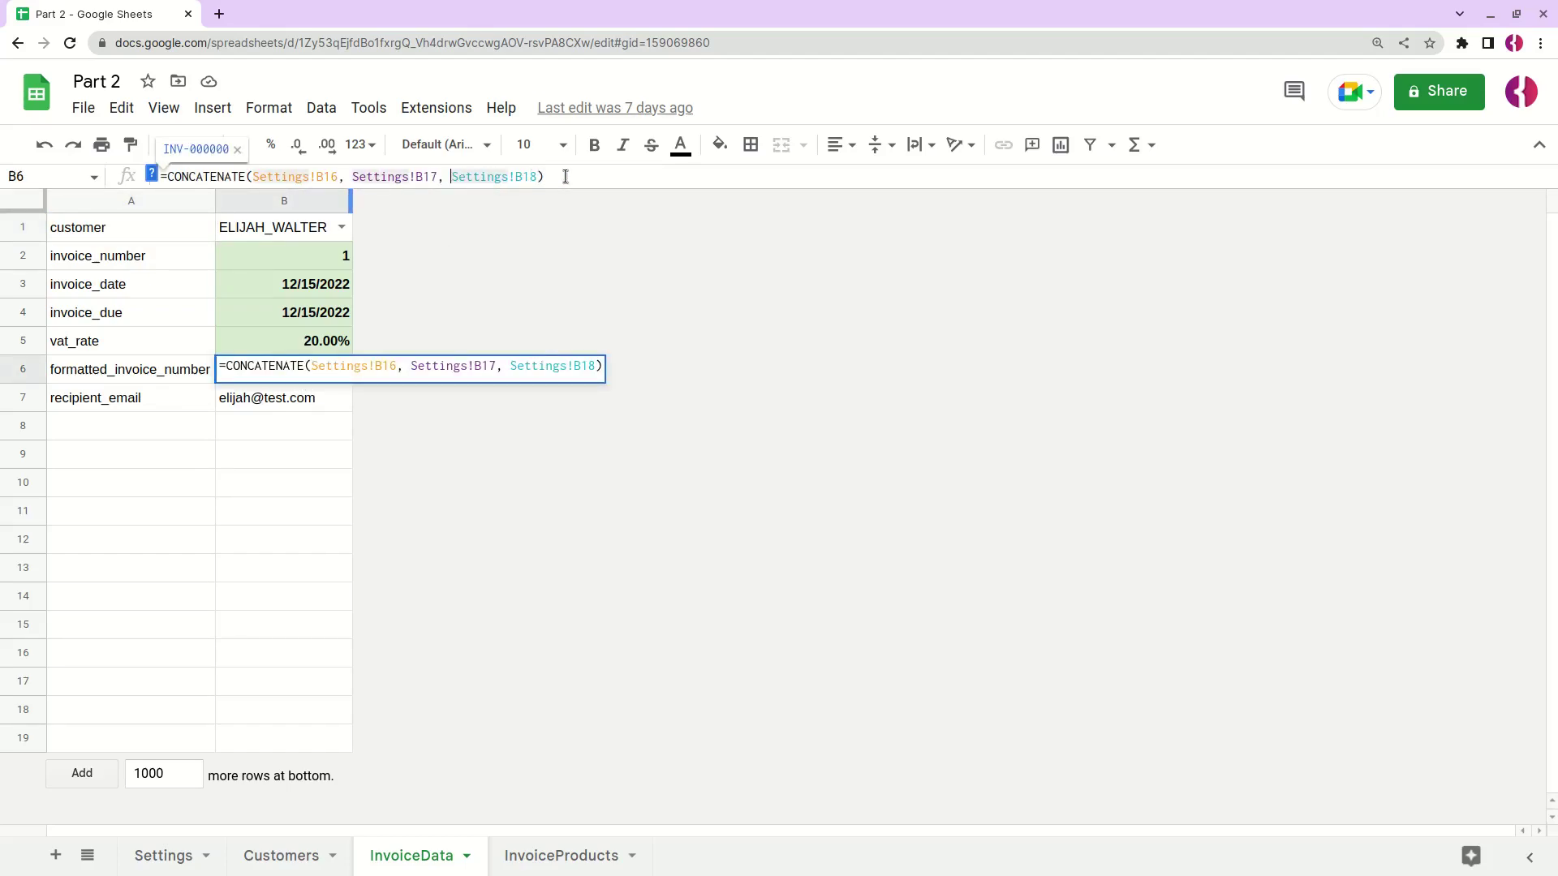
text(TEXT()
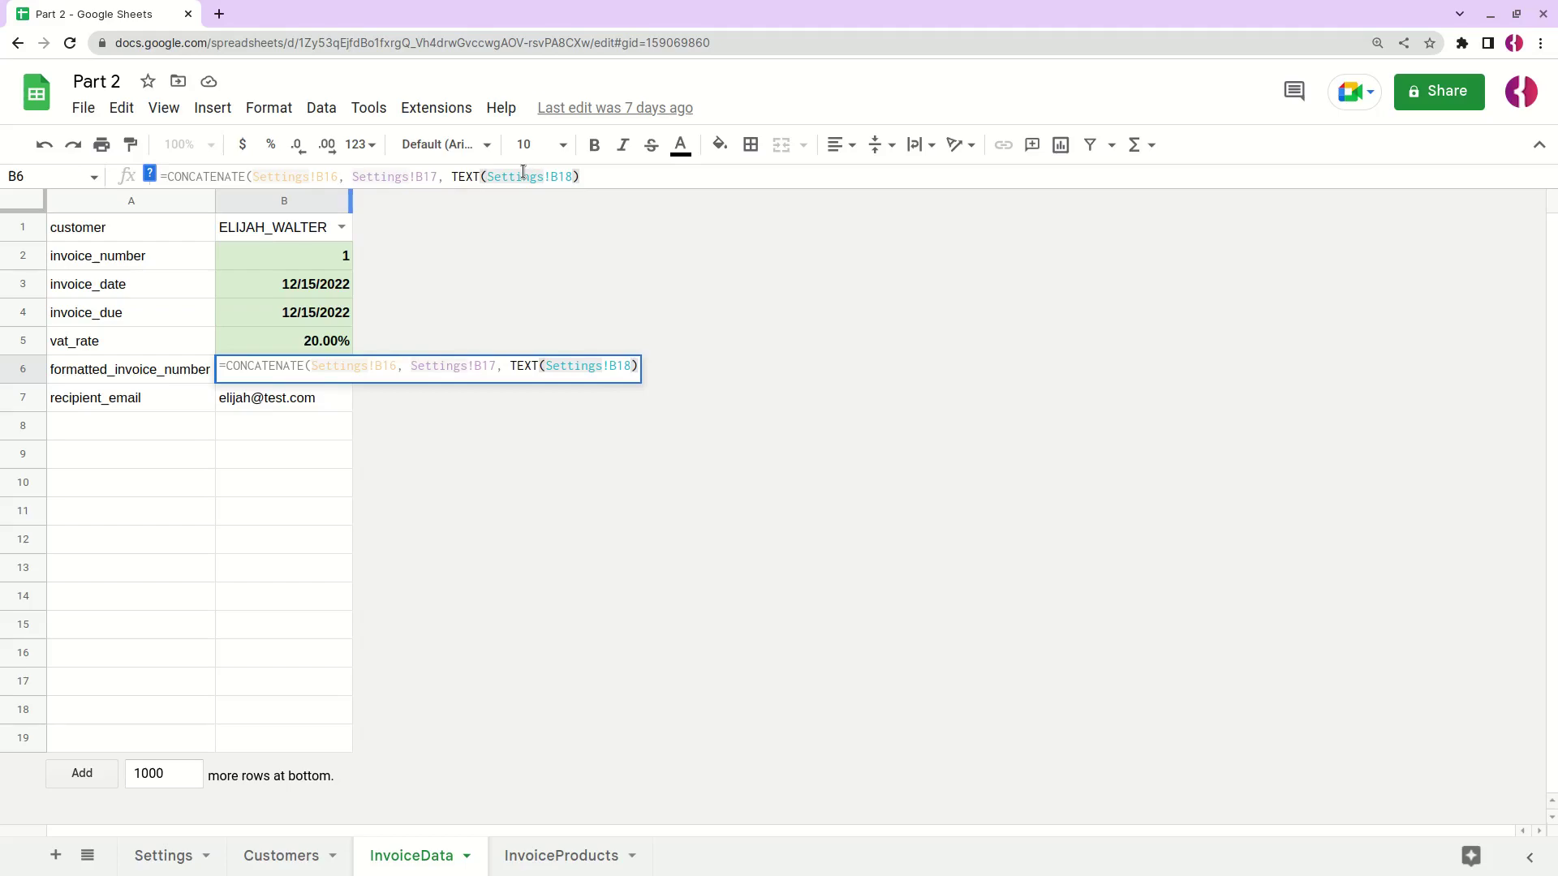
text(B2)
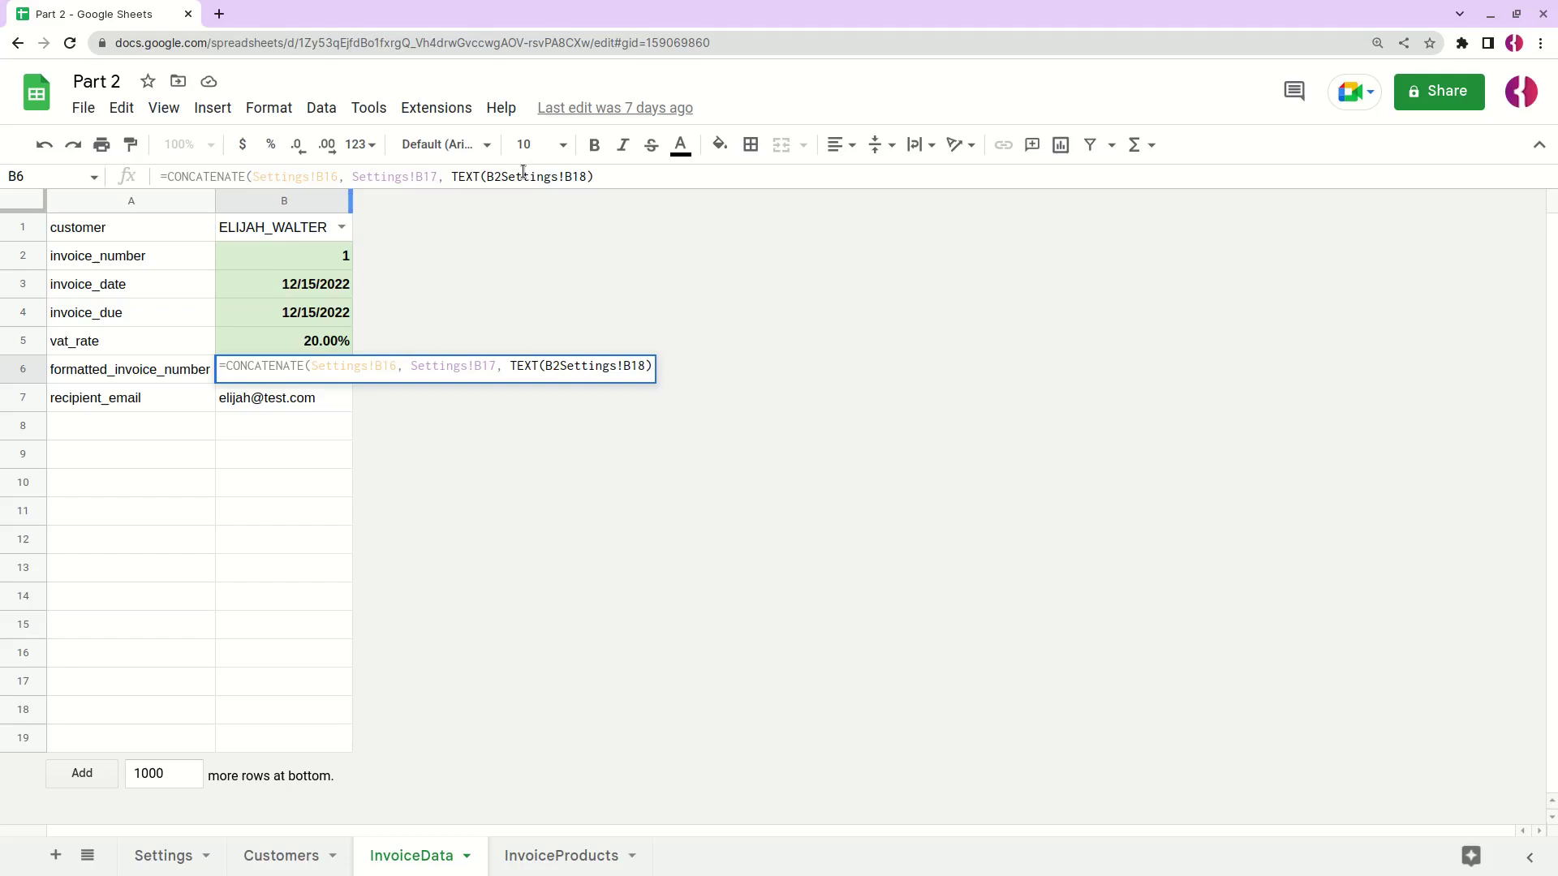
text(,)
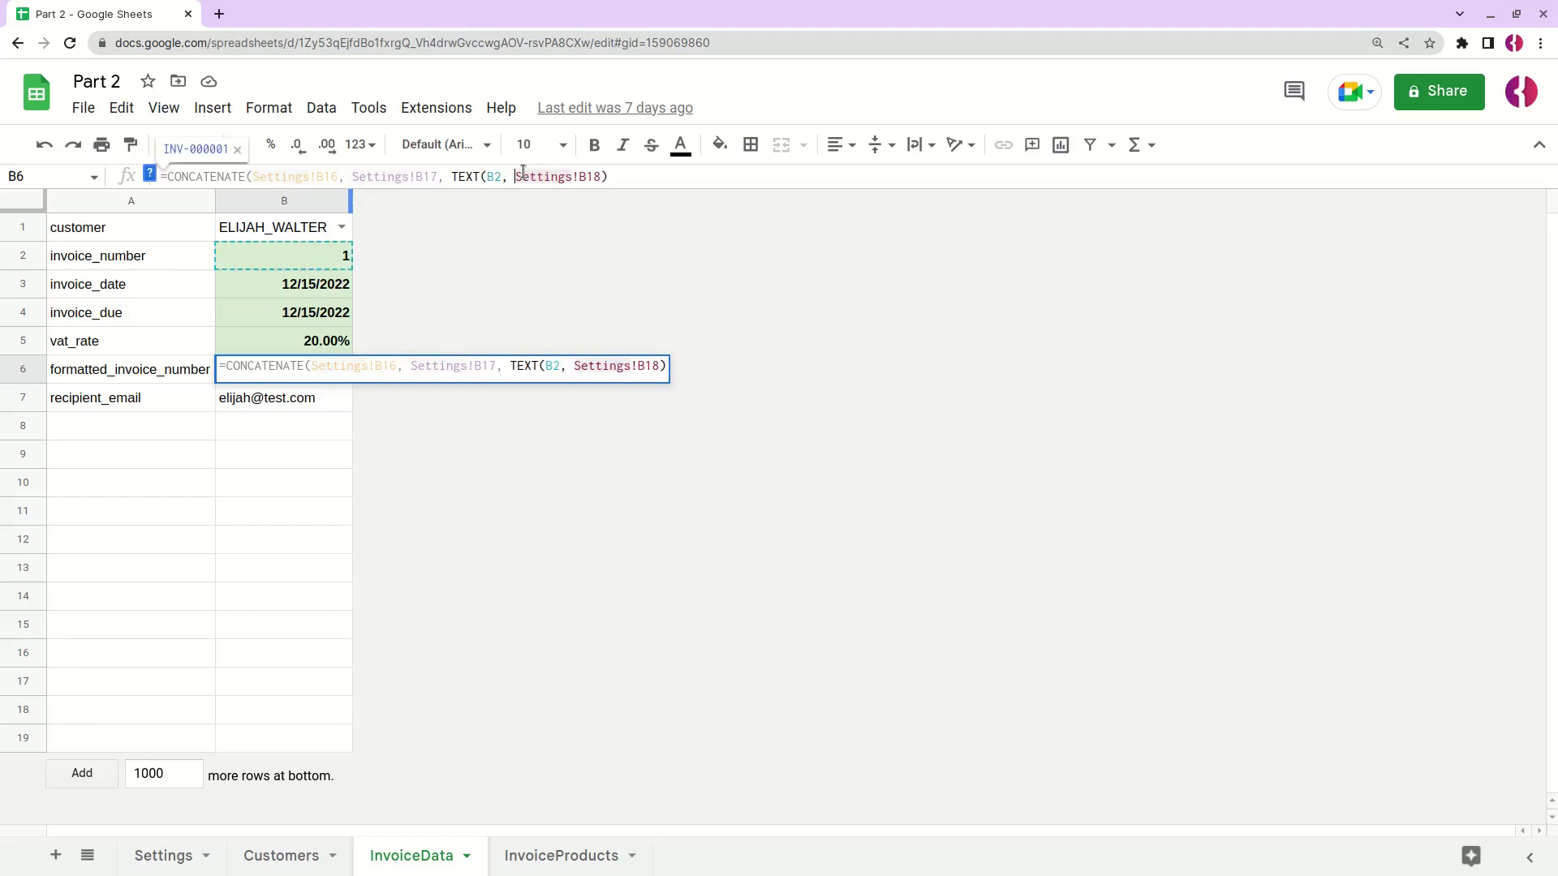
key(ctrl+Right)
key(ctrl+Right)
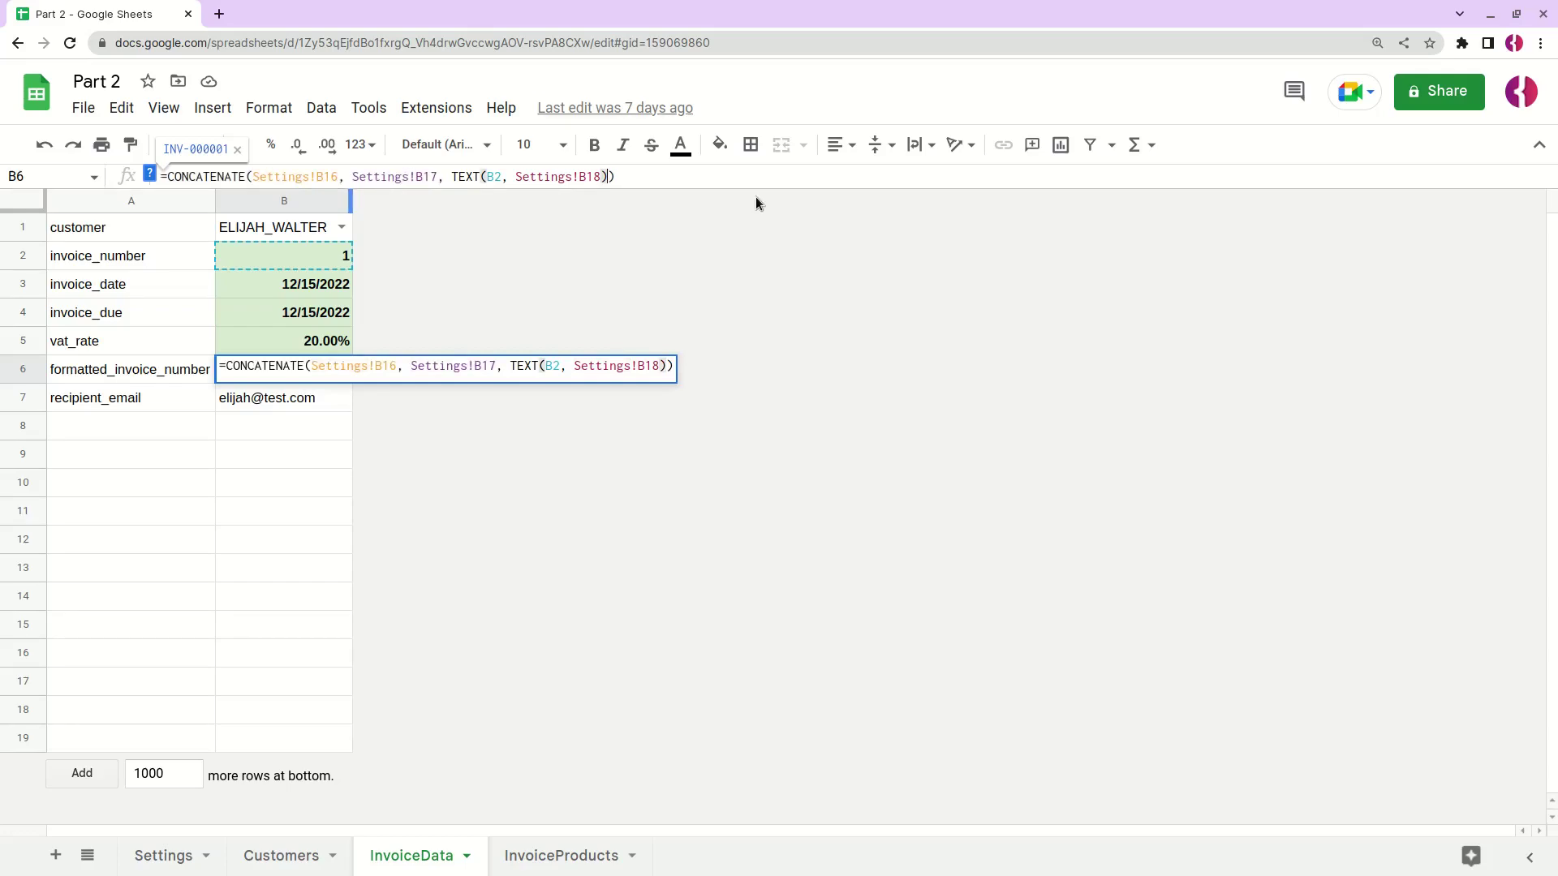
key(Return)
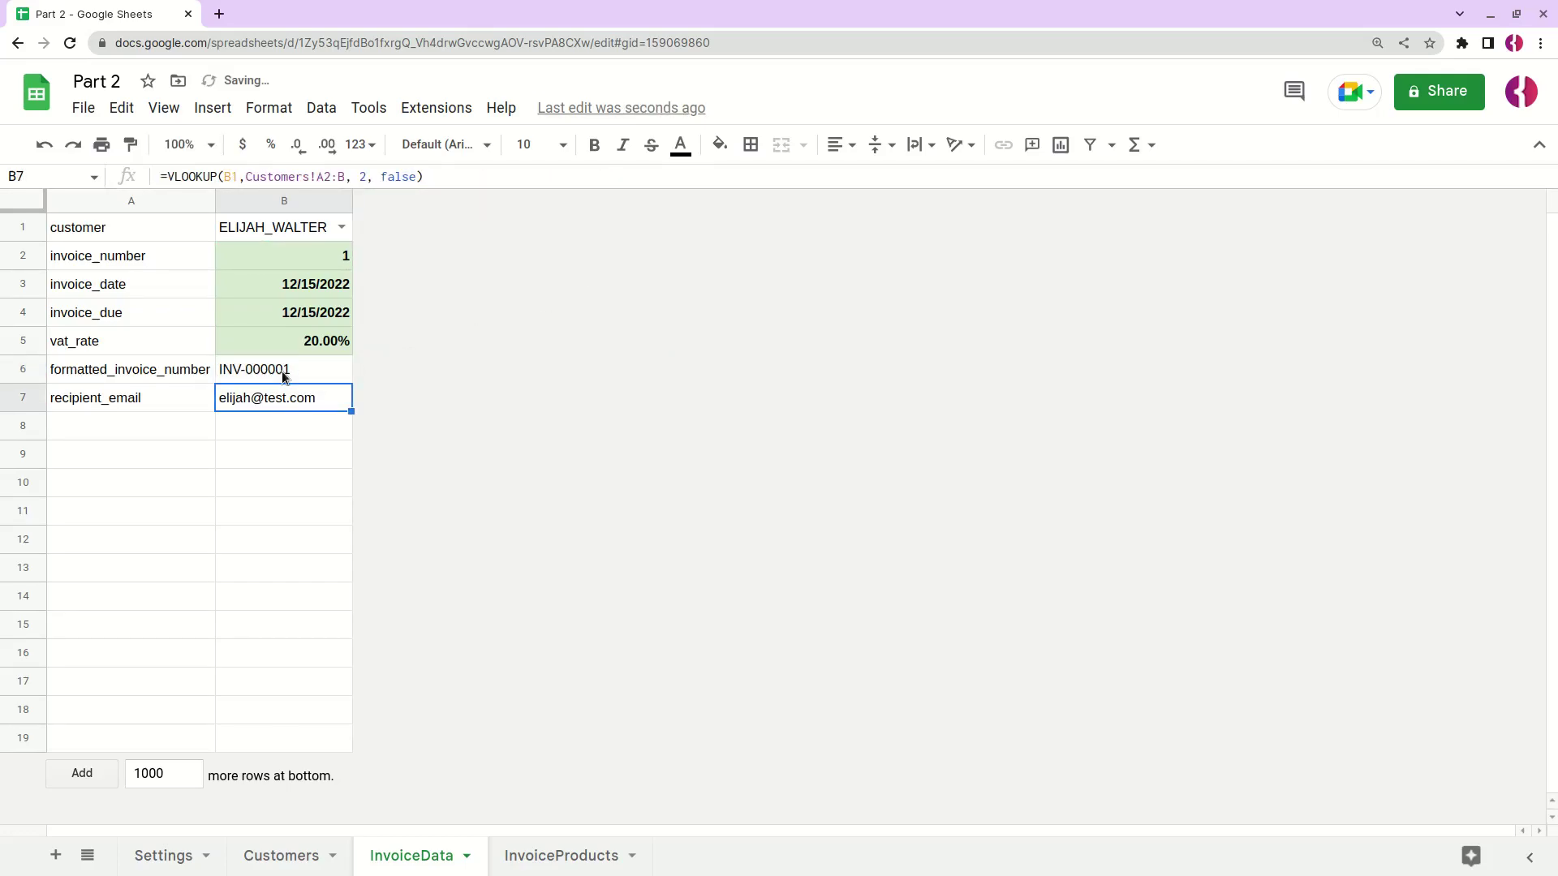
click(345, 255)
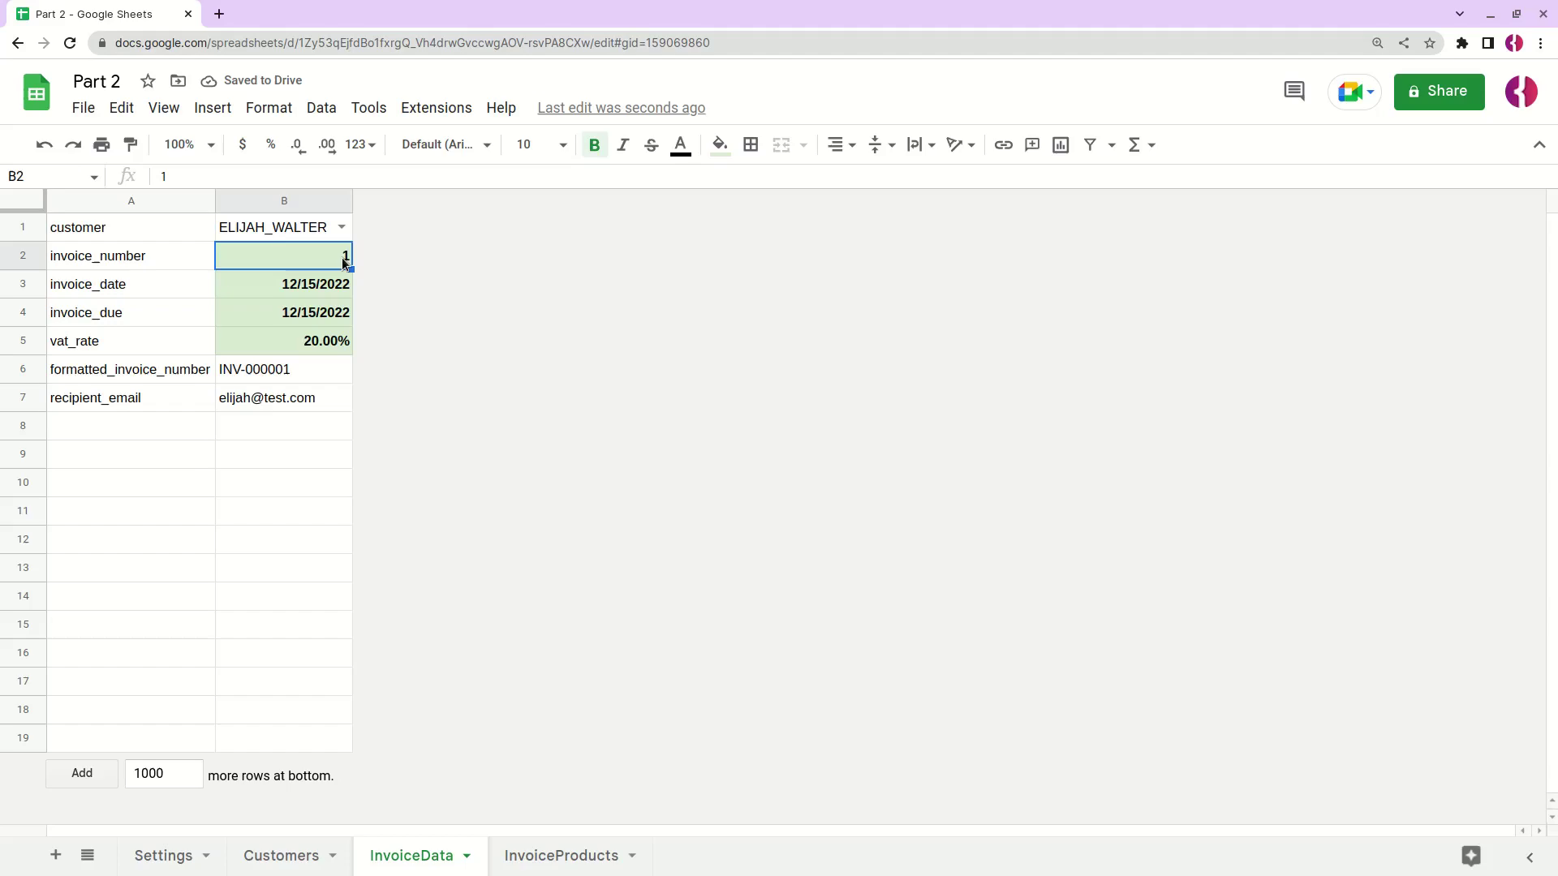
text(2)
key(Return)
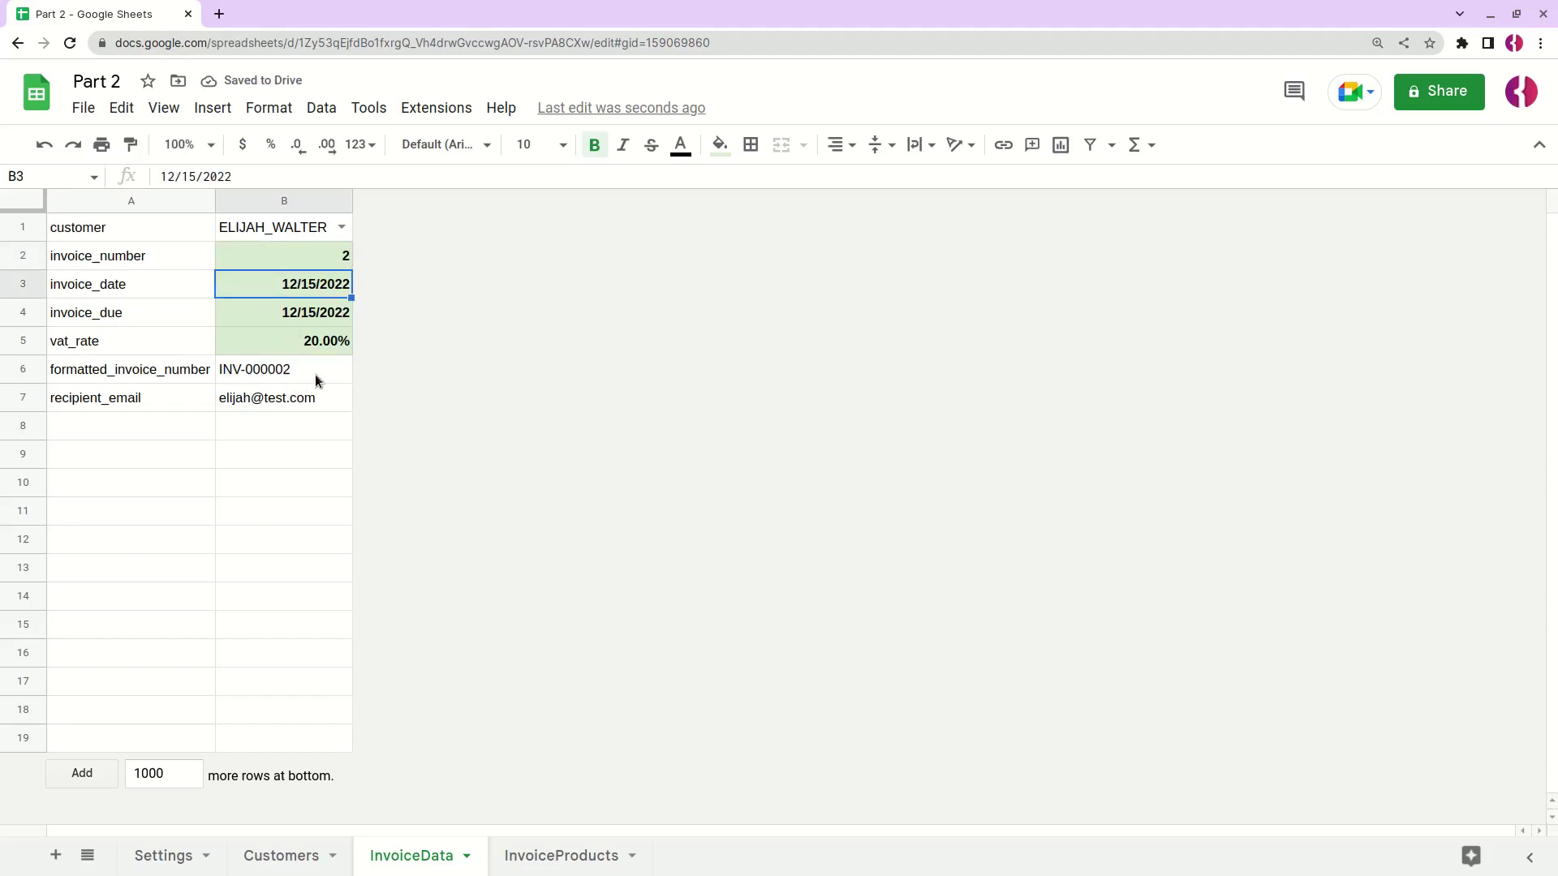
click(335, 267)
text(1520)
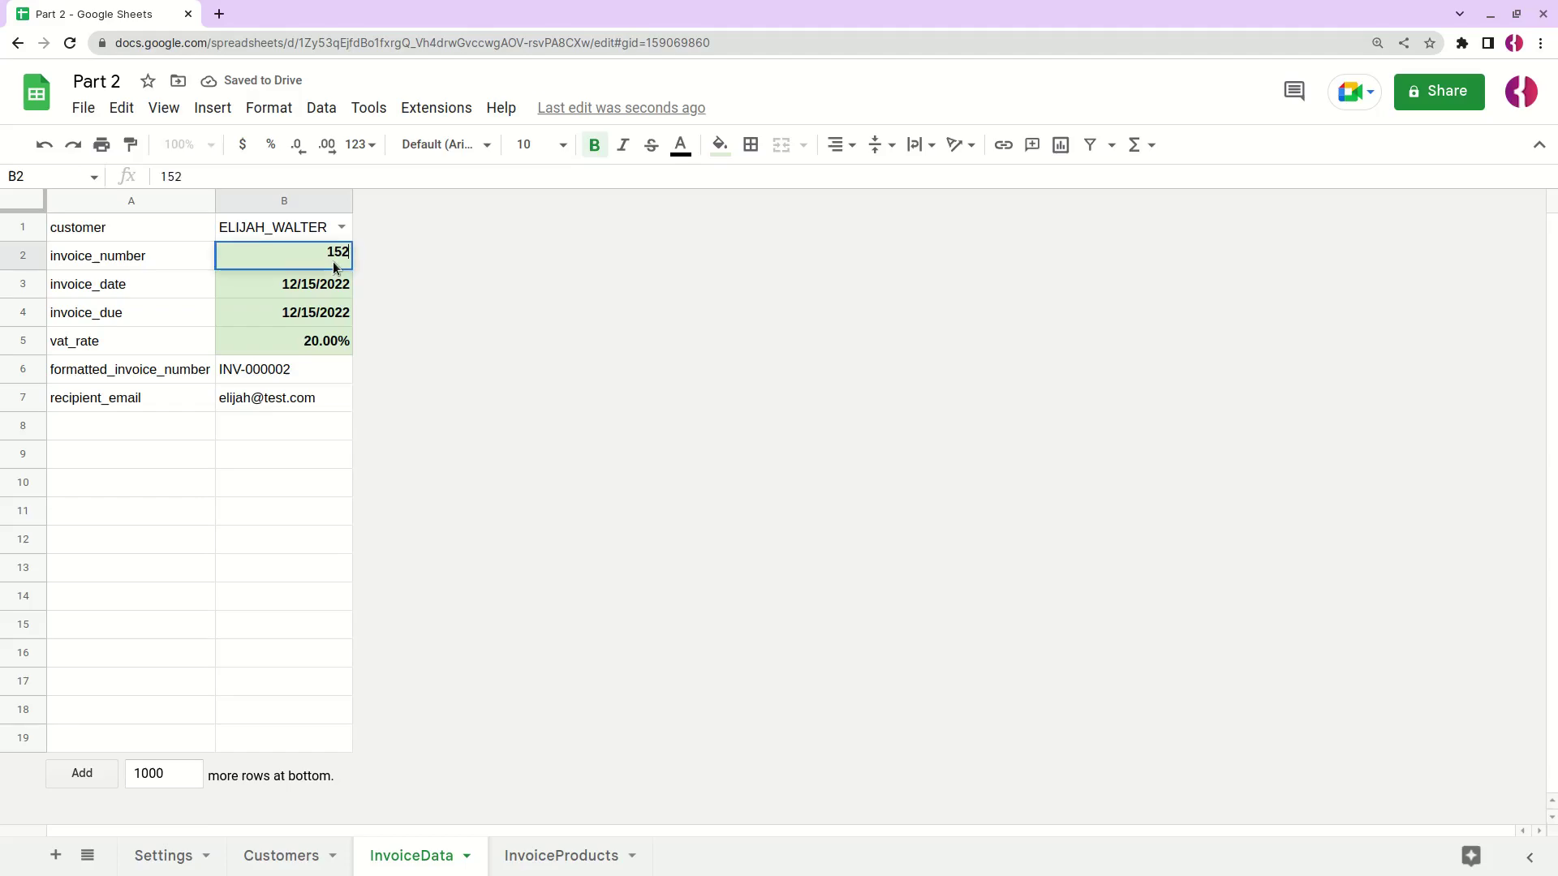
key(Return)
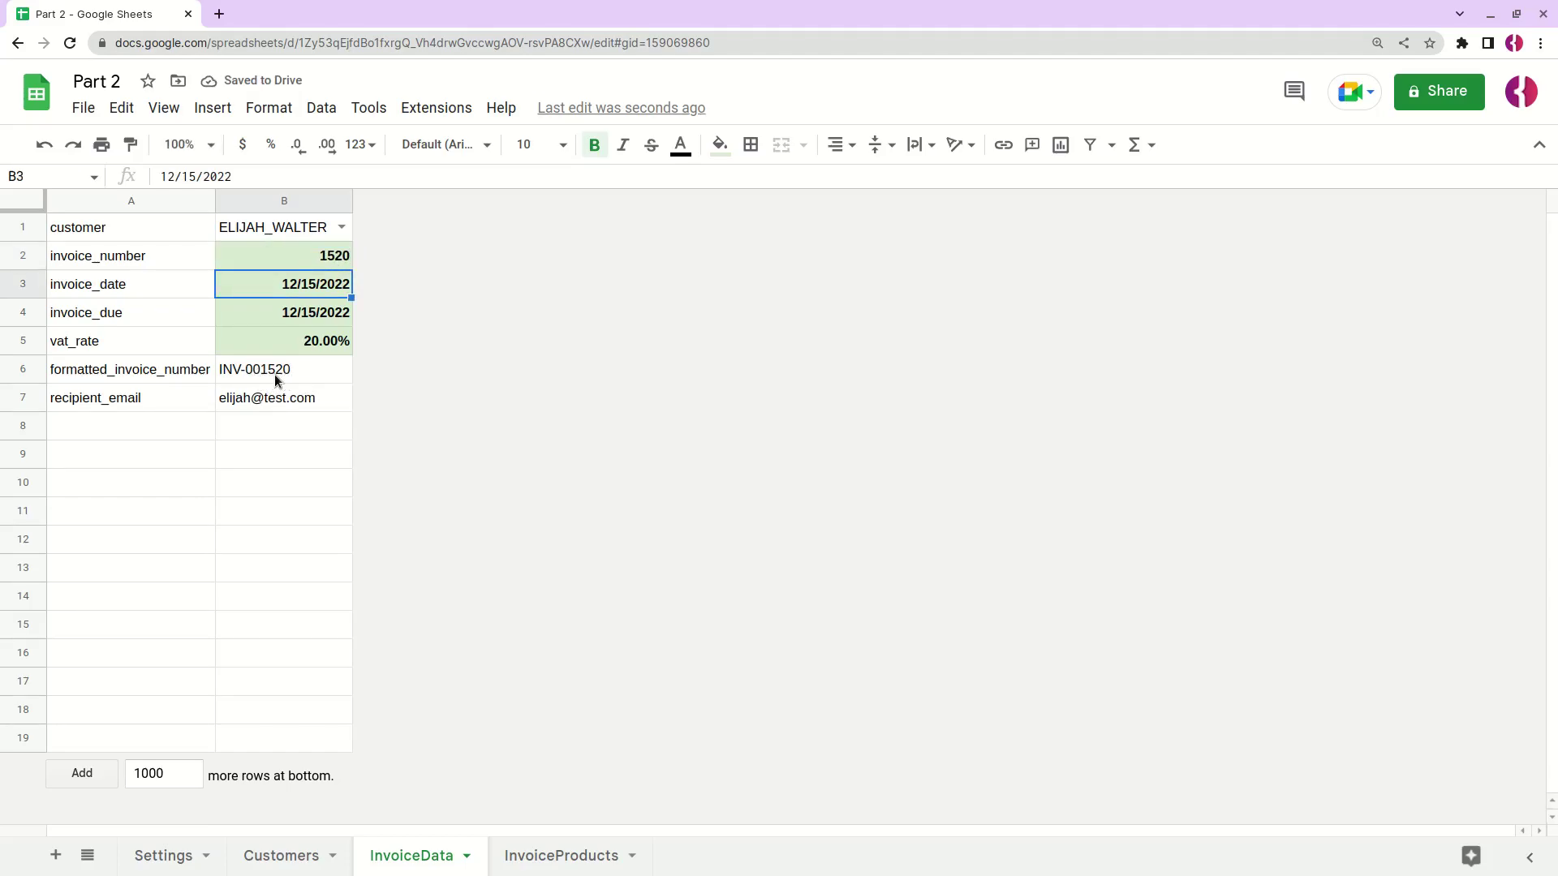
click(314, 259)
text(1)
key(Return)
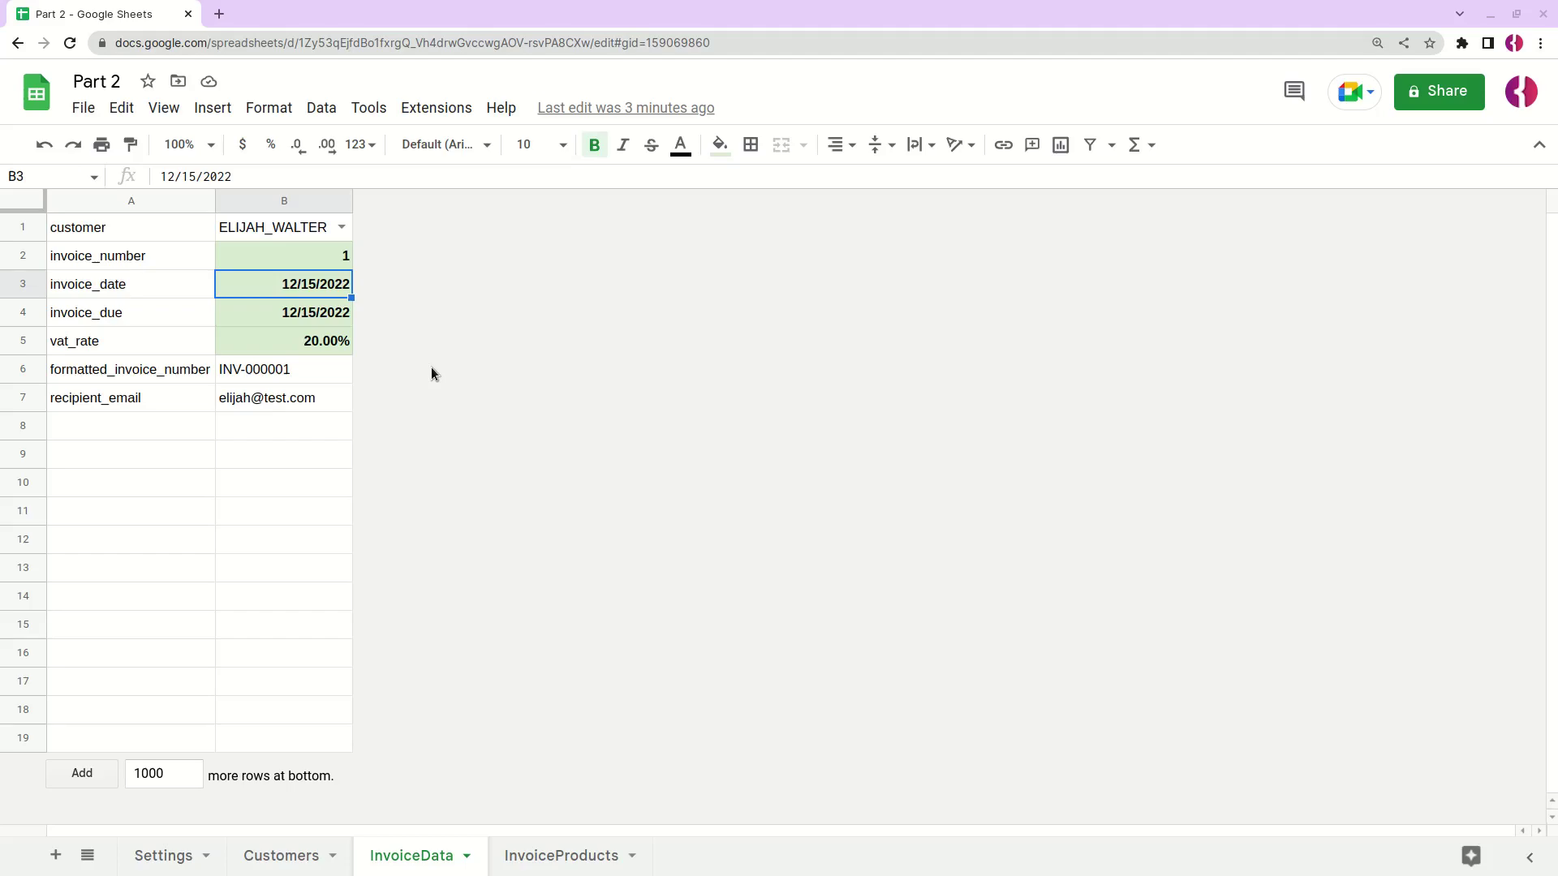
- Add a new sheet named InvoicePreview and move it after InvoiceProducts
click(55, 856)
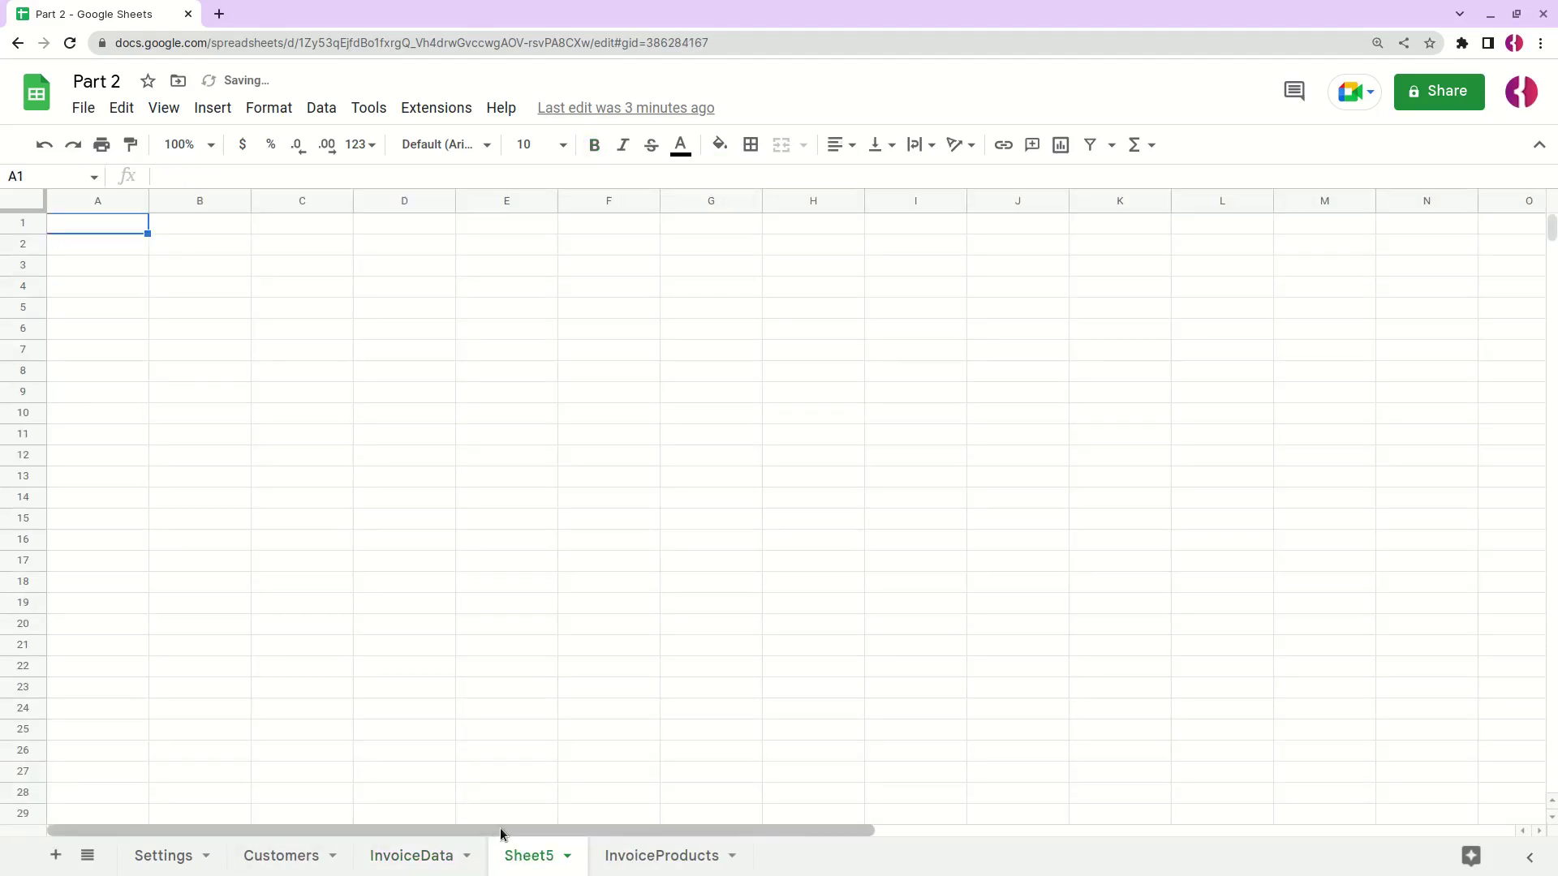
double_click(537, 858)
text(I)
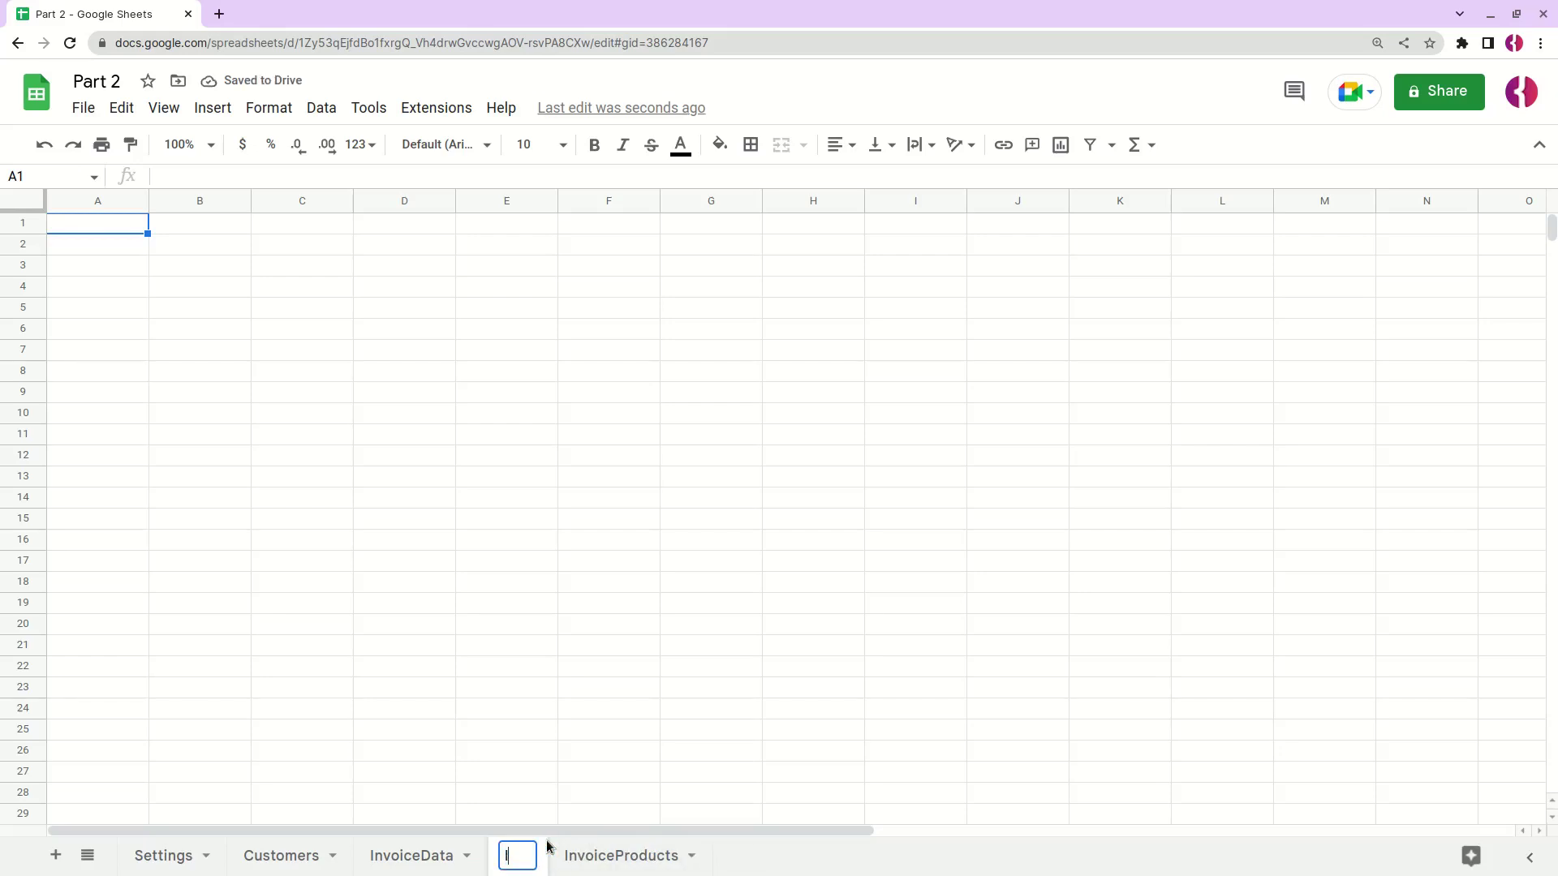
text(nvoicePreview)
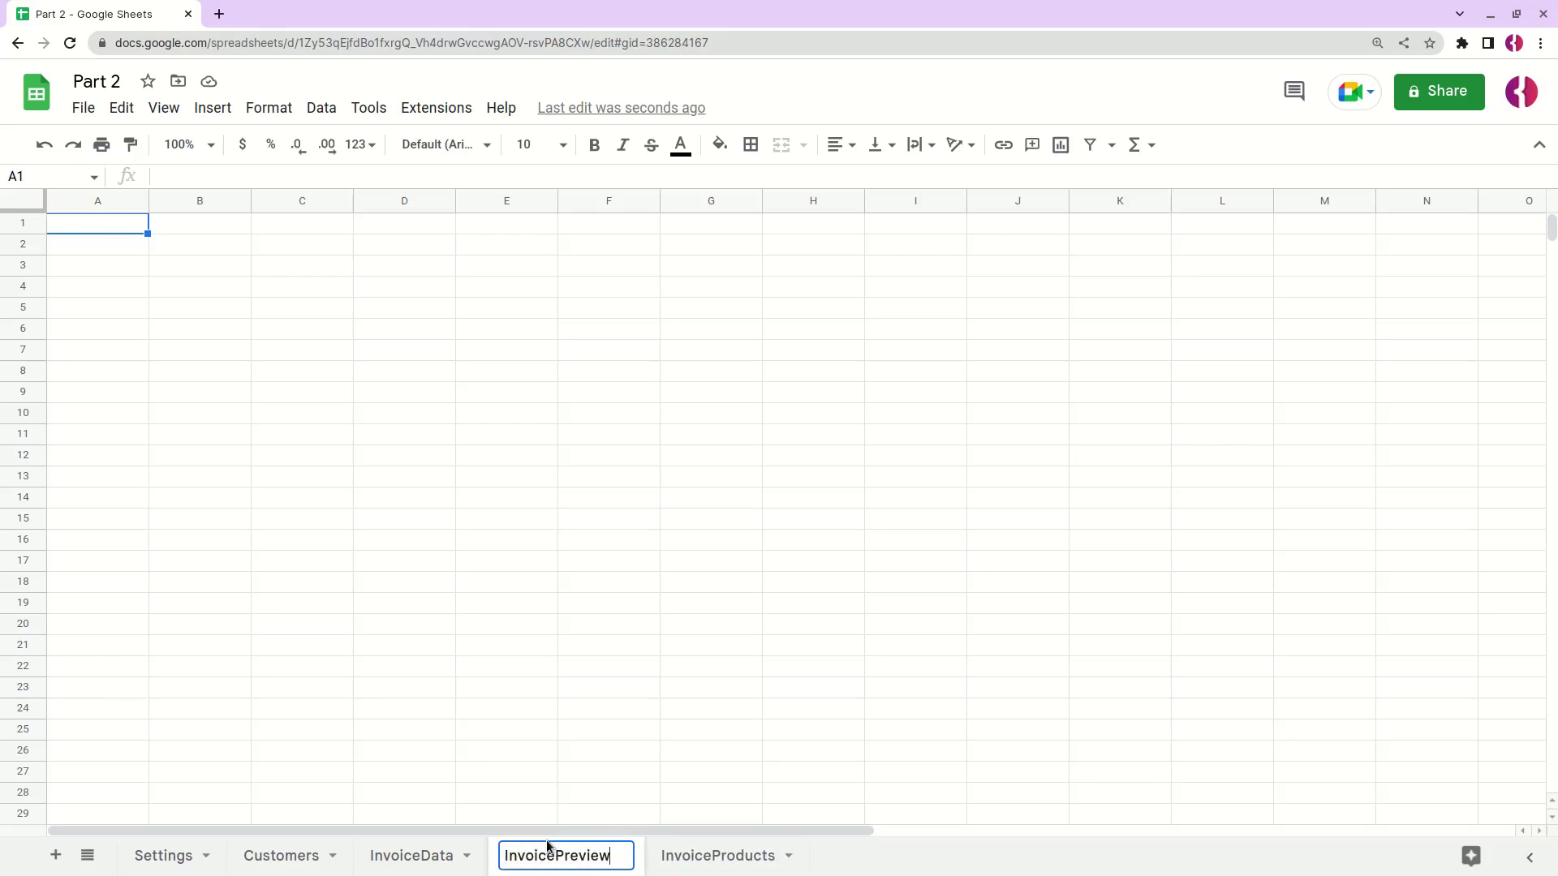
key(Return)
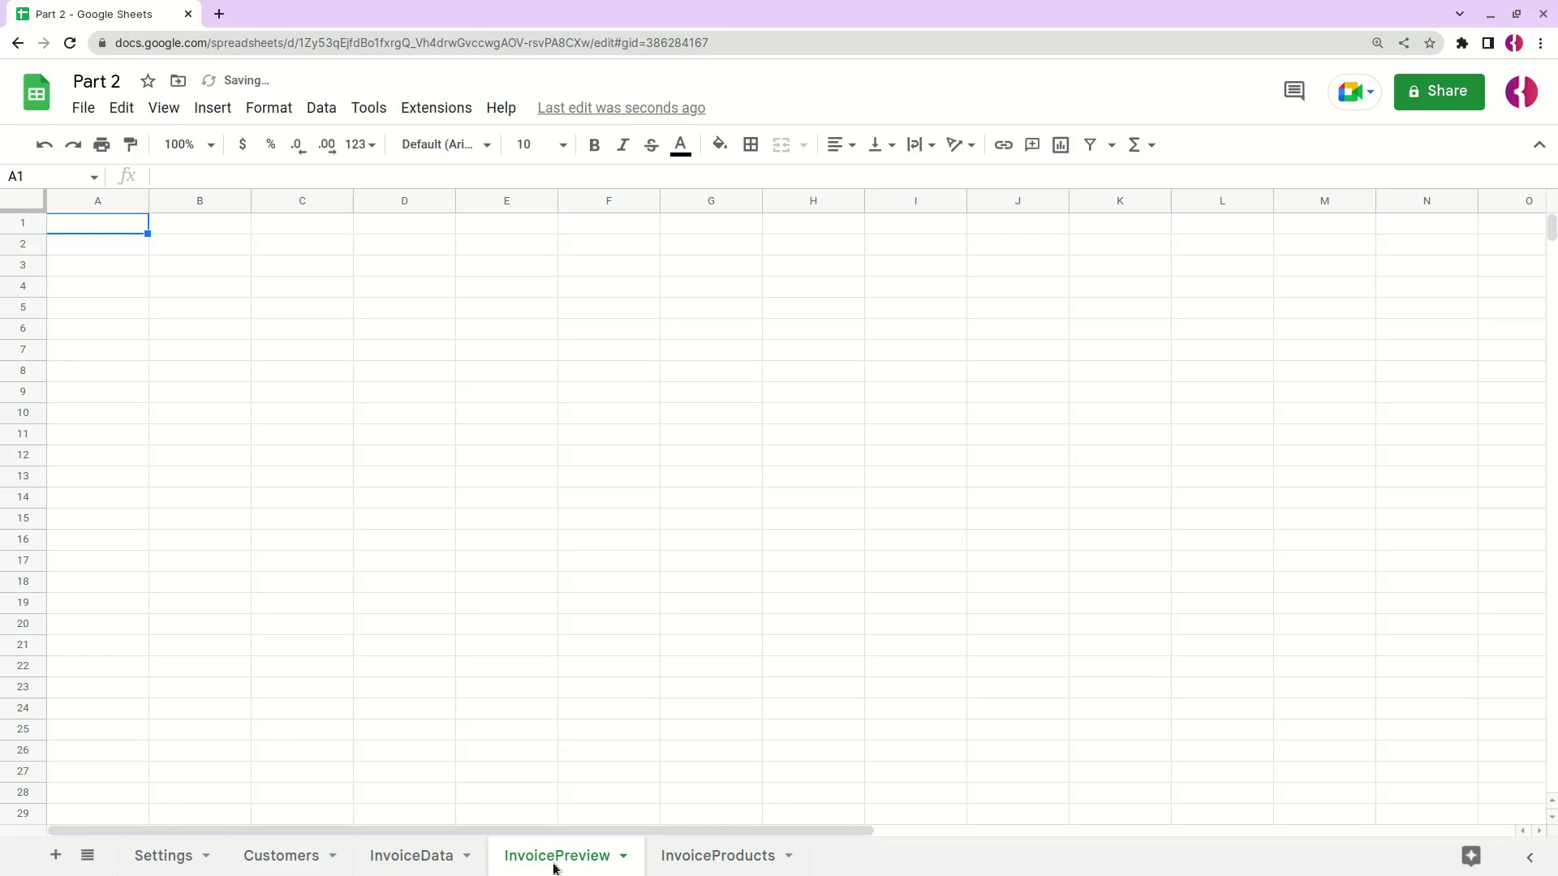
drag(557, 865, 751, 870)
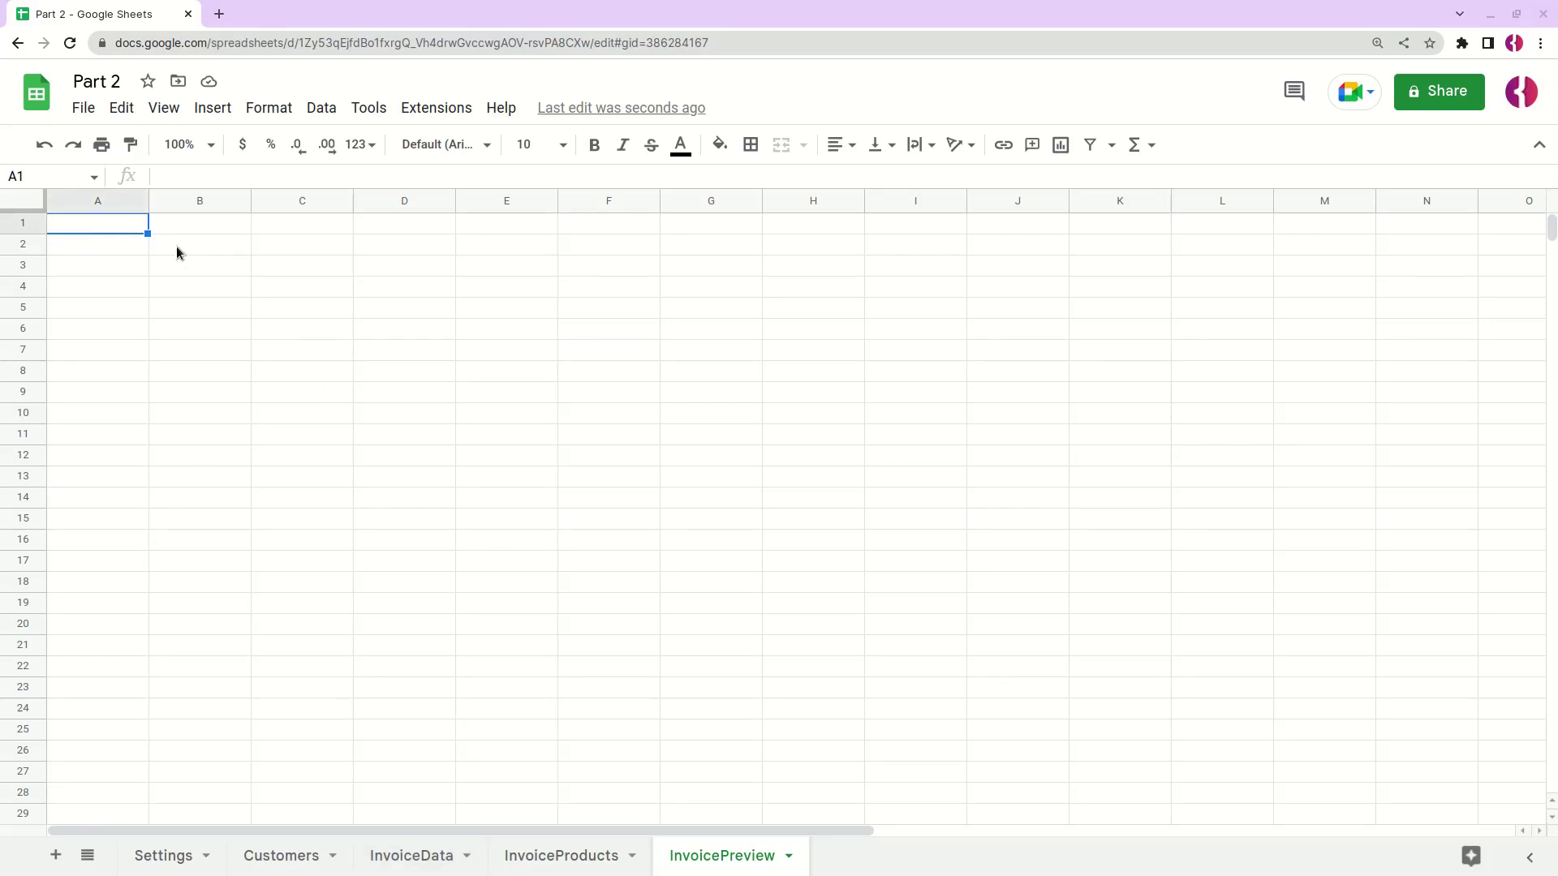
- Merge A1:C3 and enter =IMAGE(Settings!B11, 3) to show the logo
drag(122, 232, 302, 268)
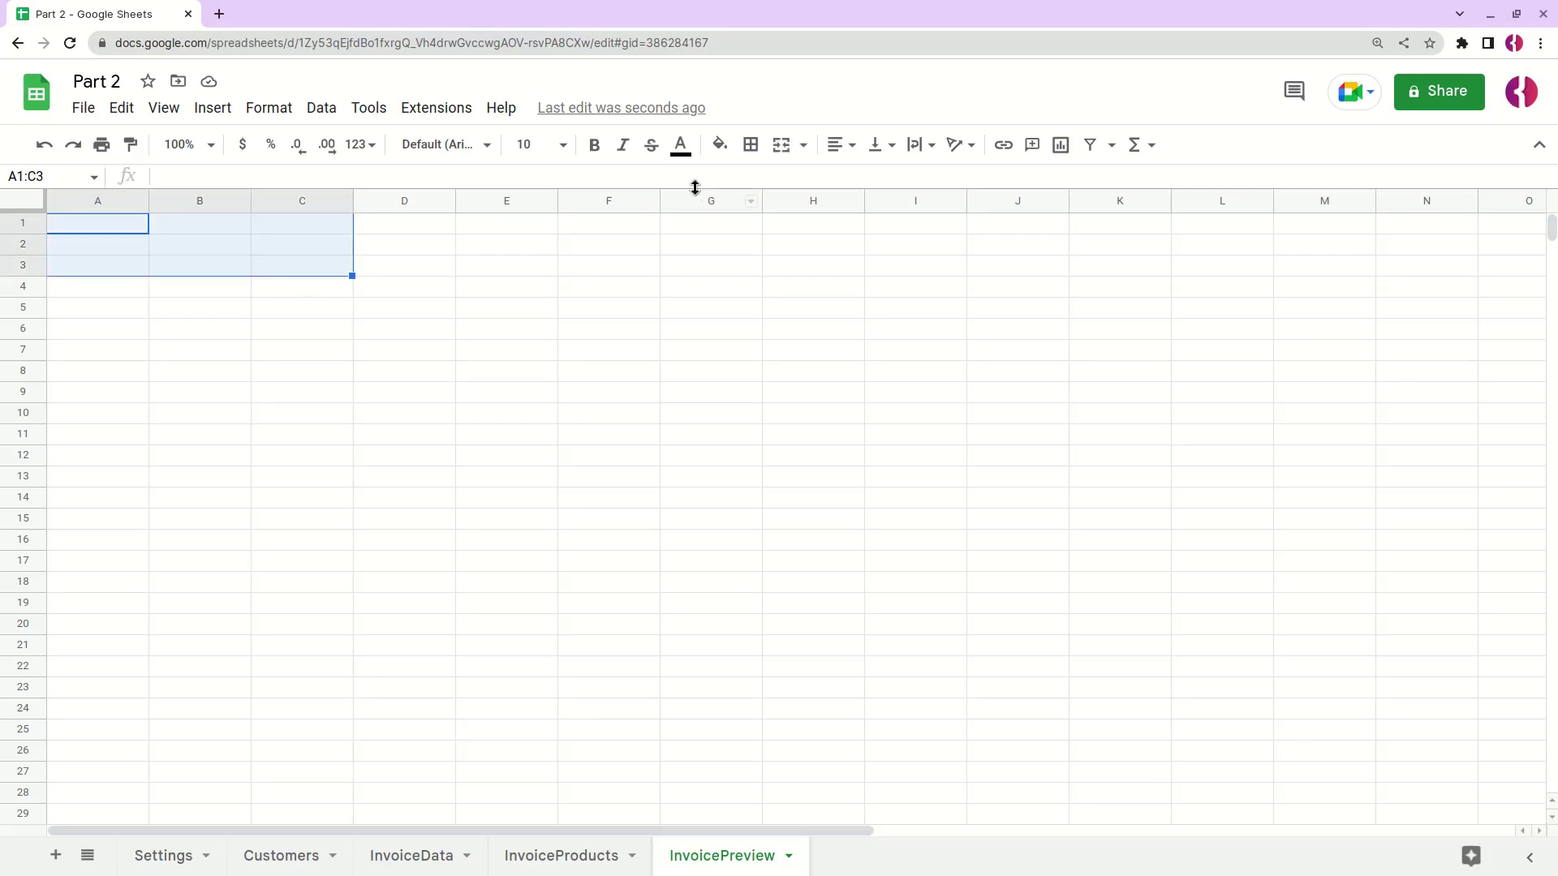
click(780, 144)
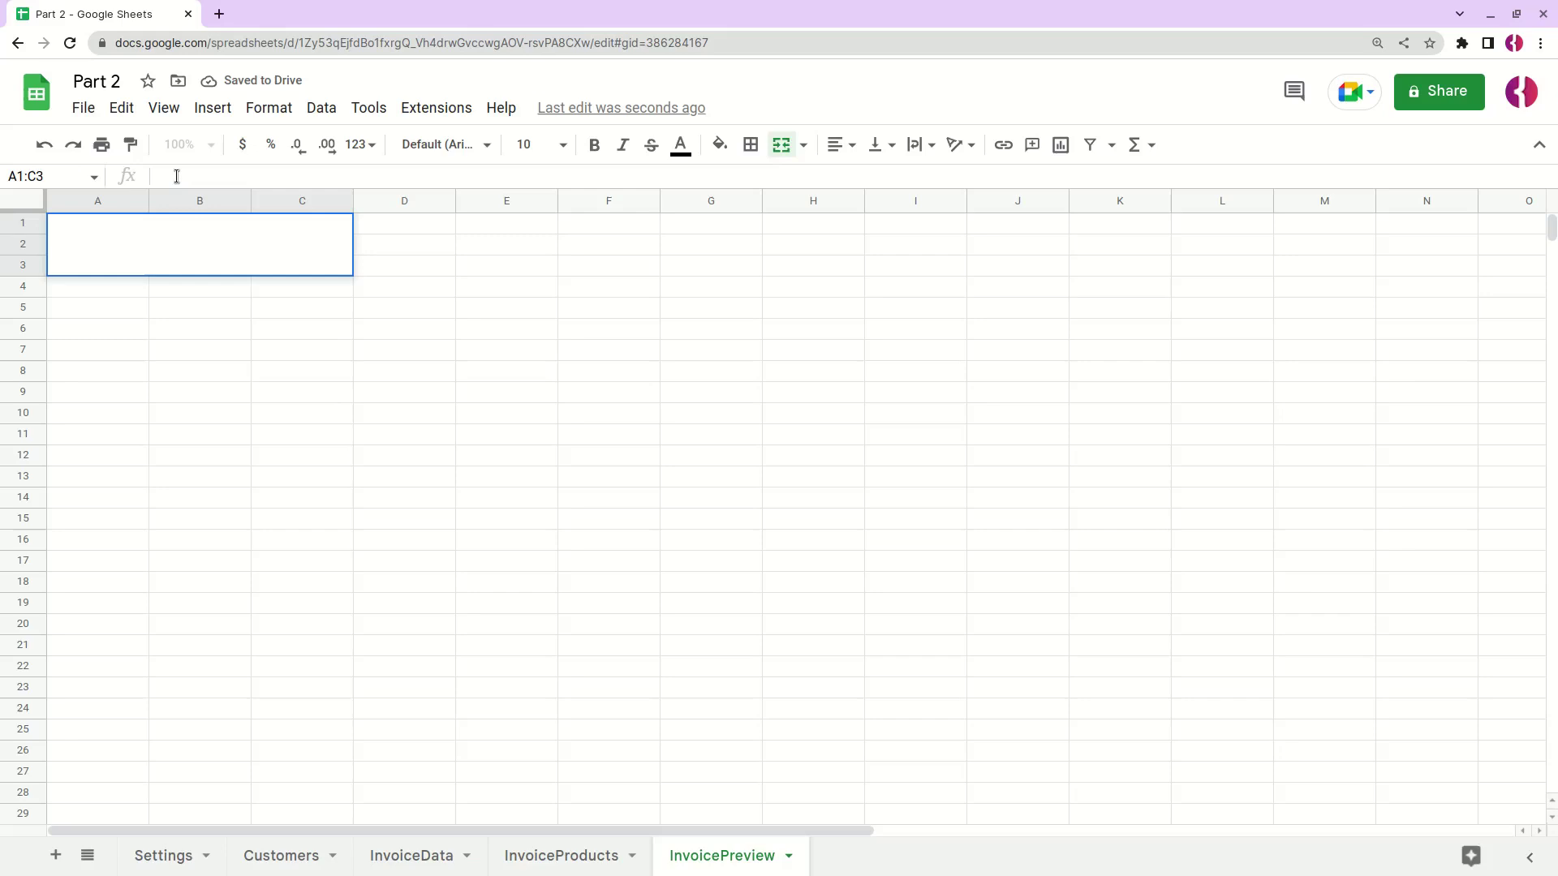
text(=)
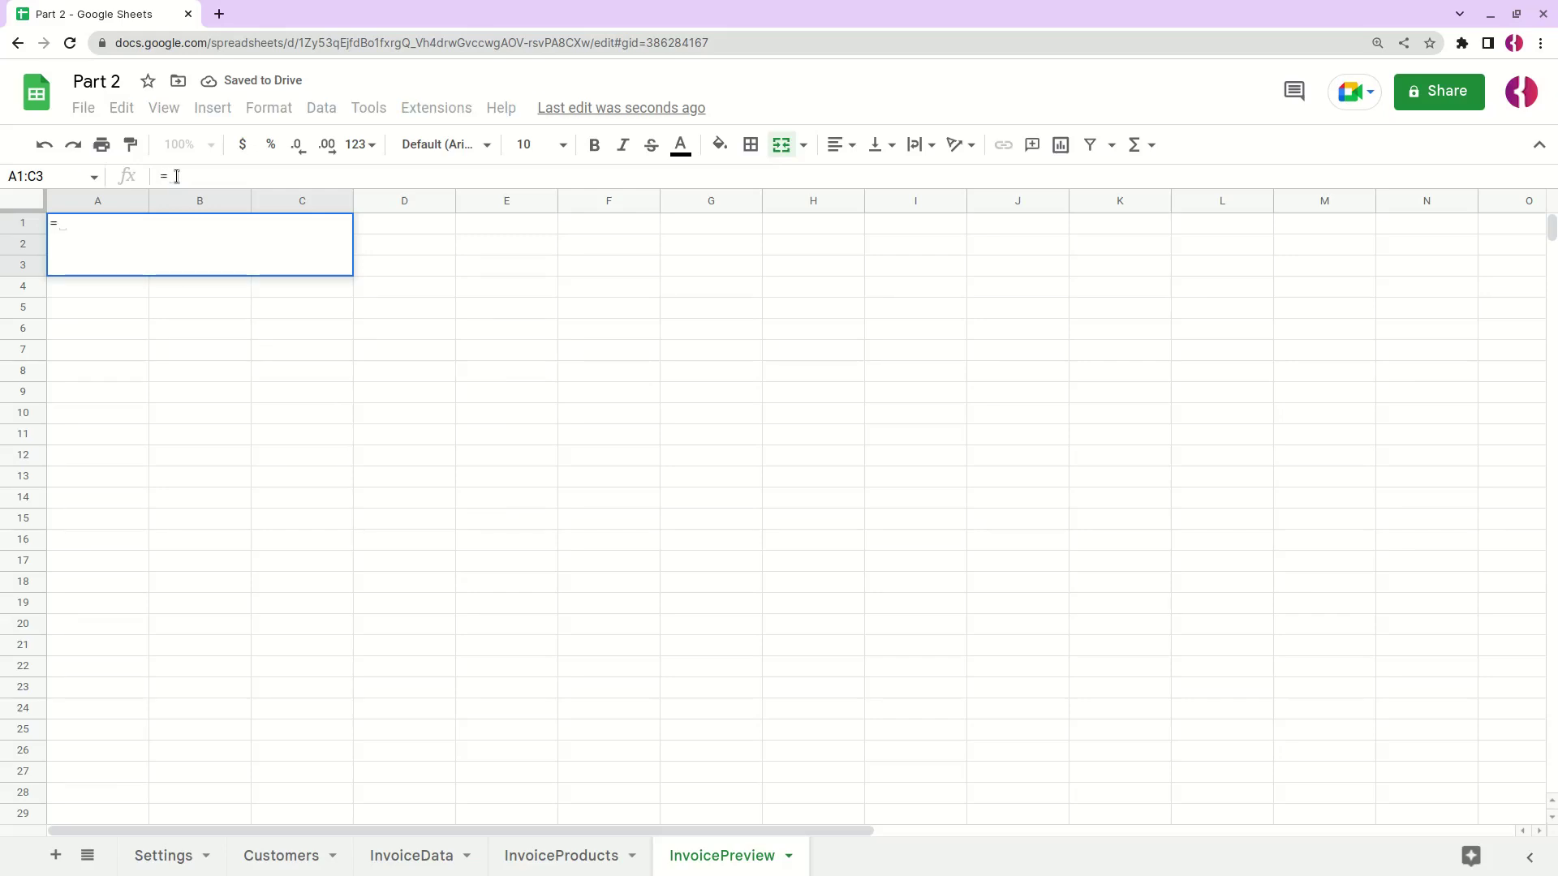
text(IMA)
key(Down)
key(Tab)
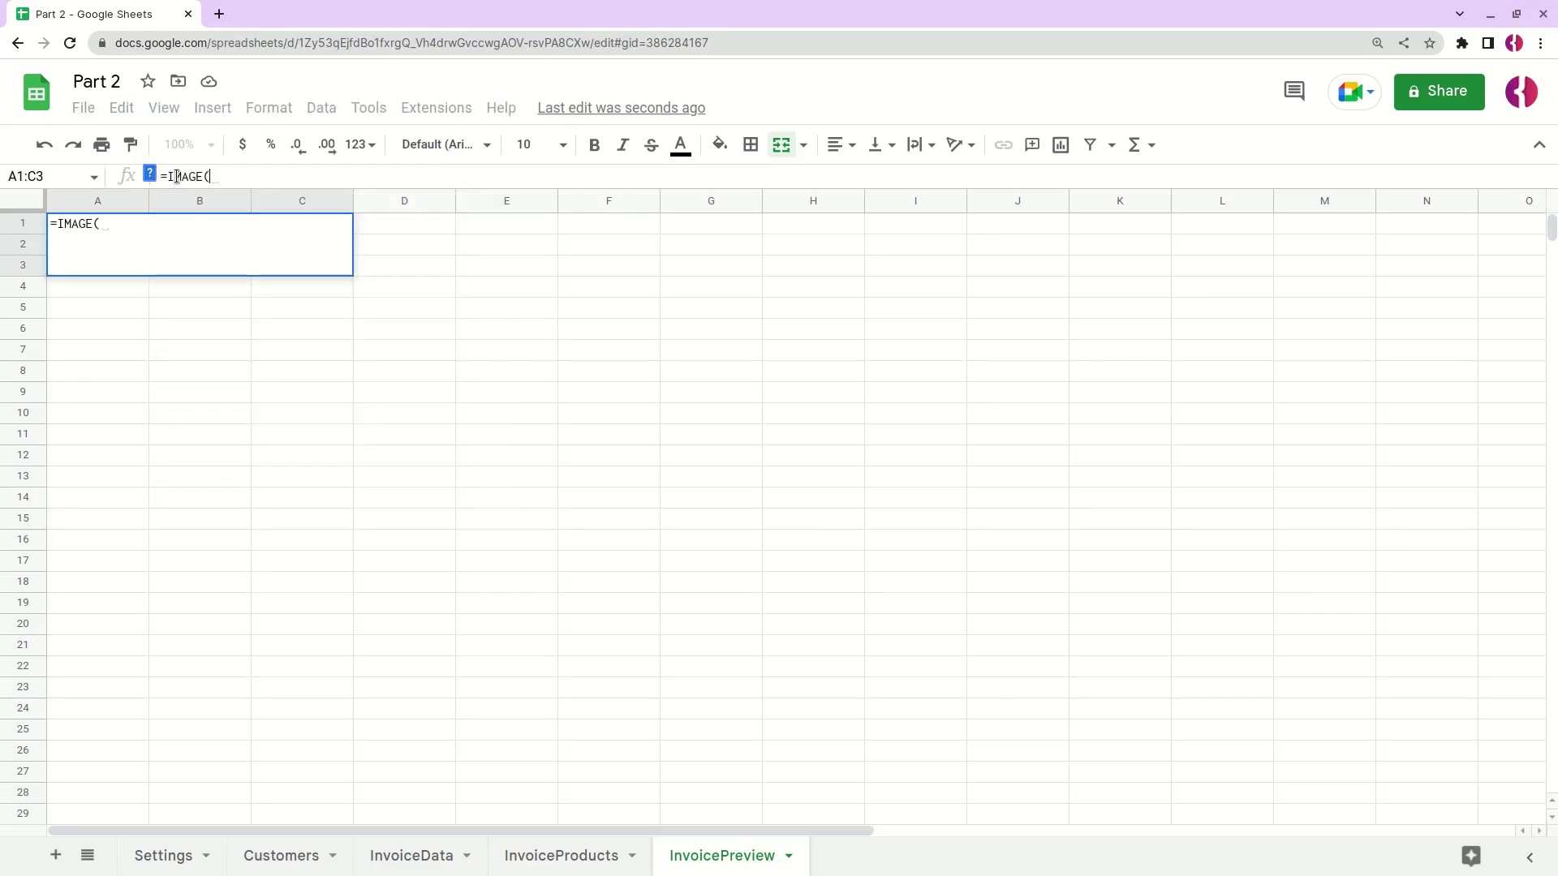
click(172, 856)
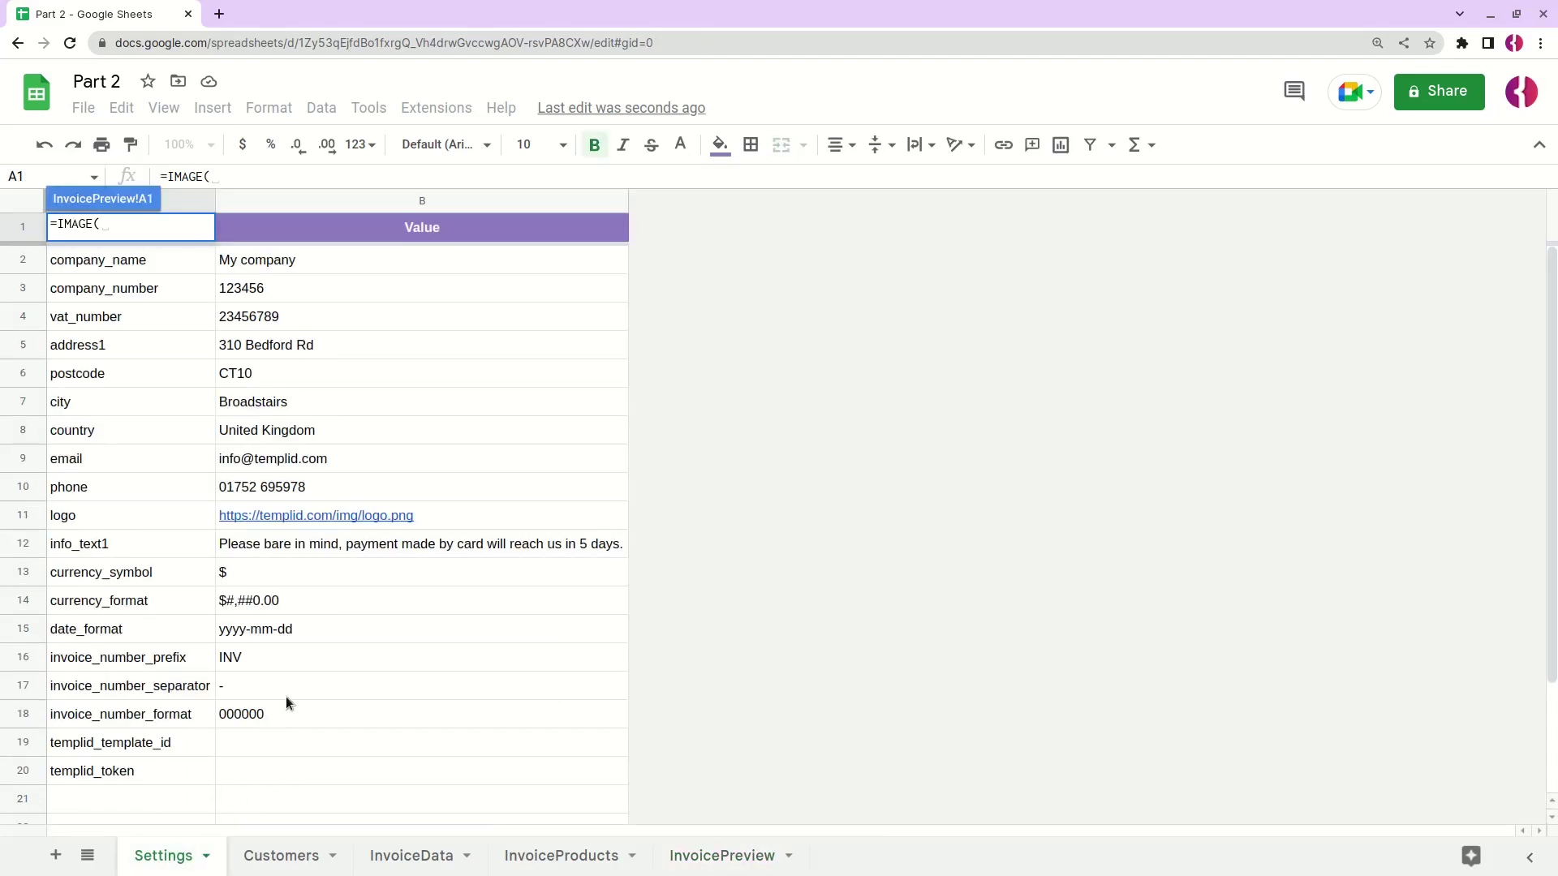
click(423, 515)
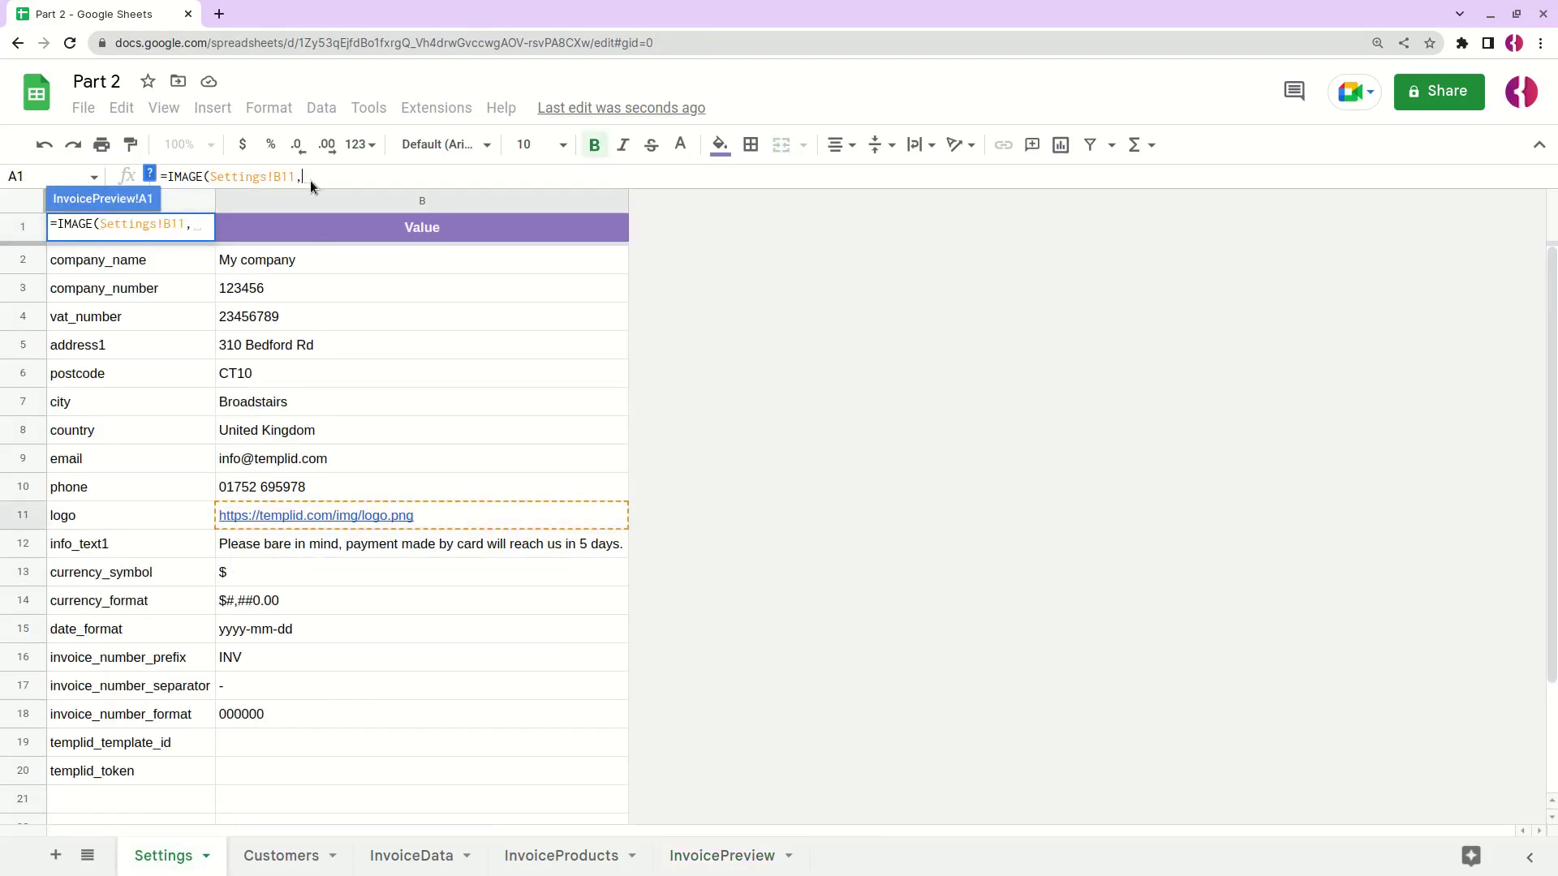
text(, 3)
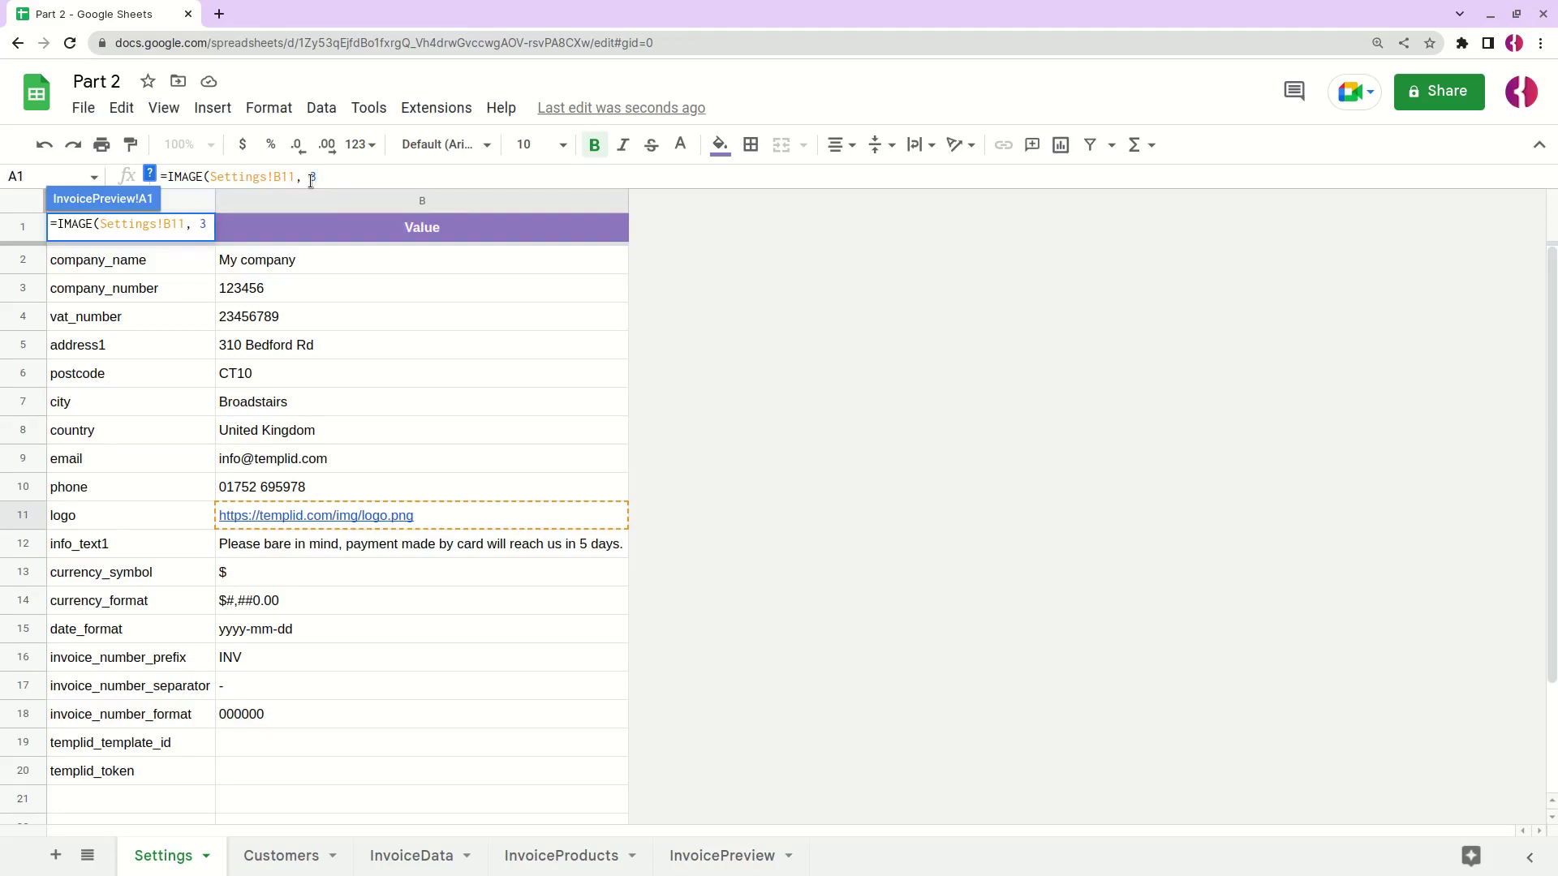
text())
key(Return)
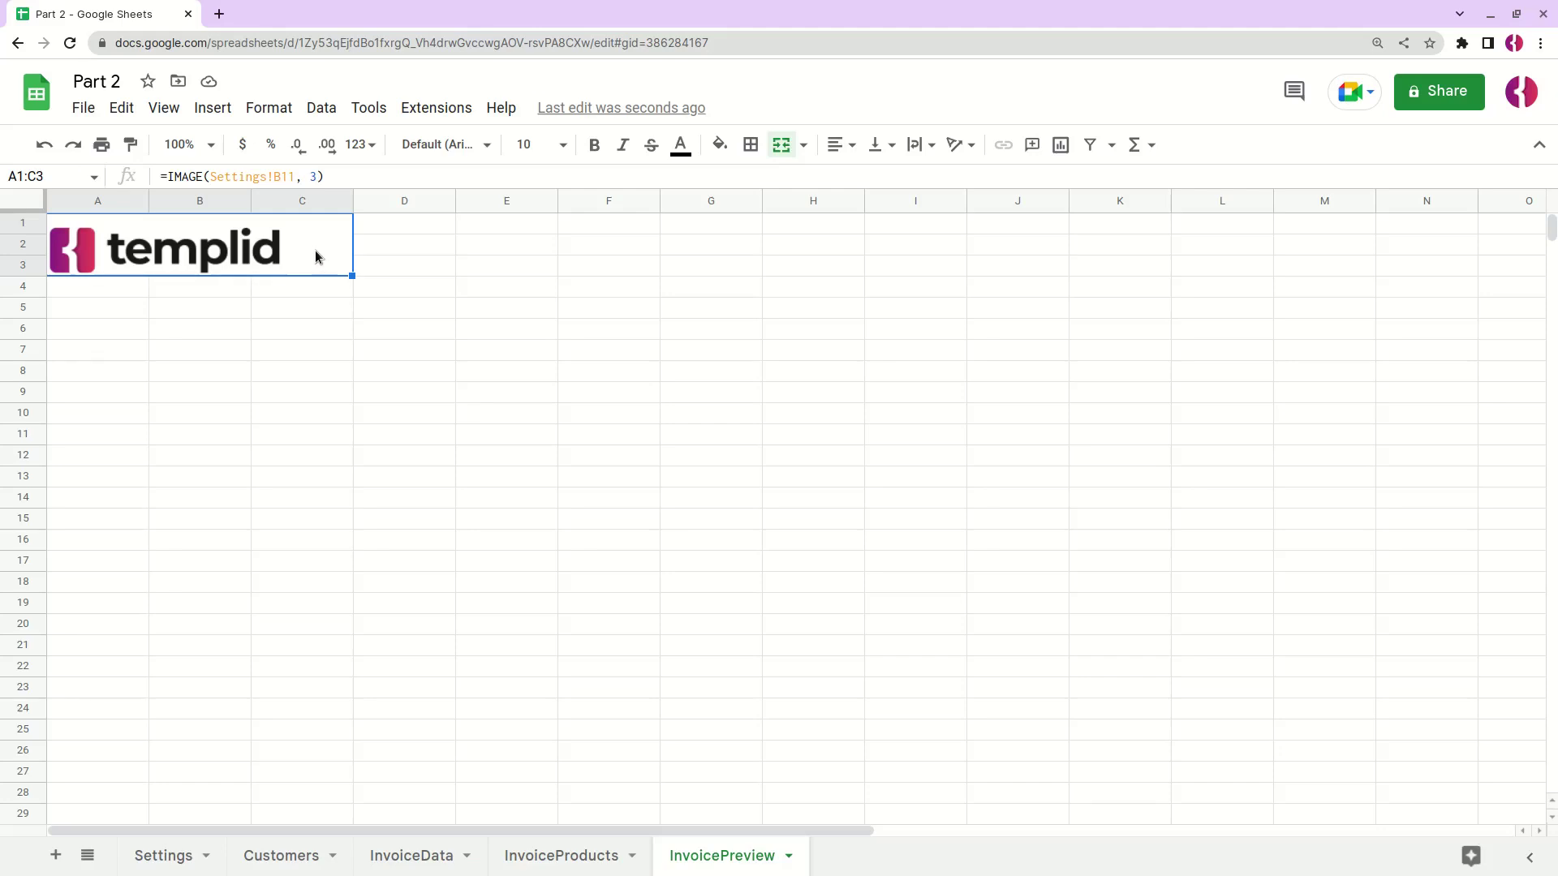
- Centre the logo vertically in its merged cell
click(878, 144)
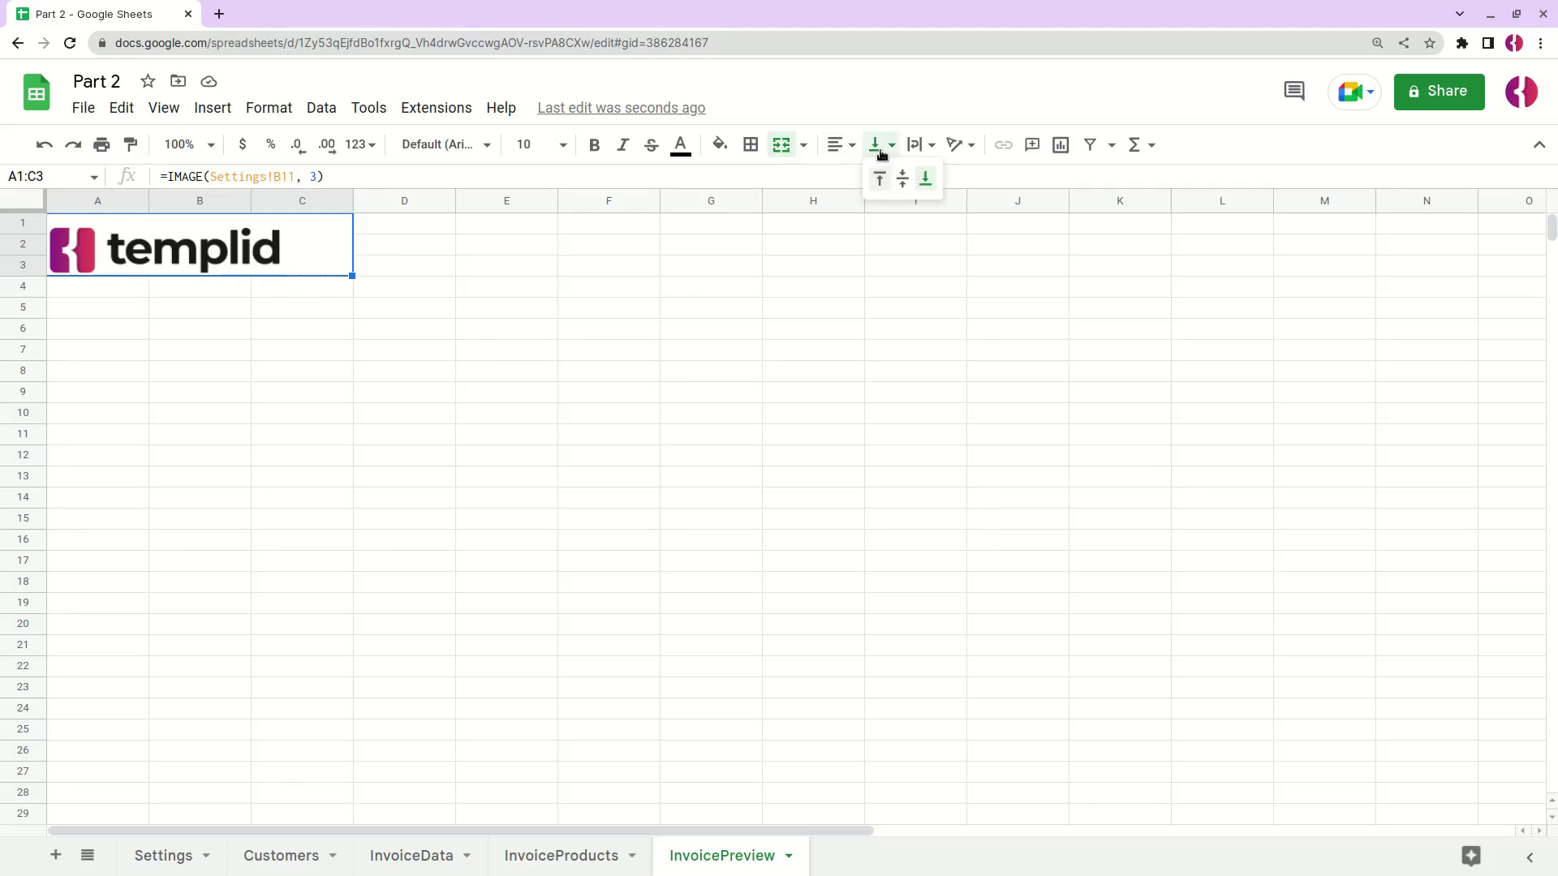
click(903, 182)
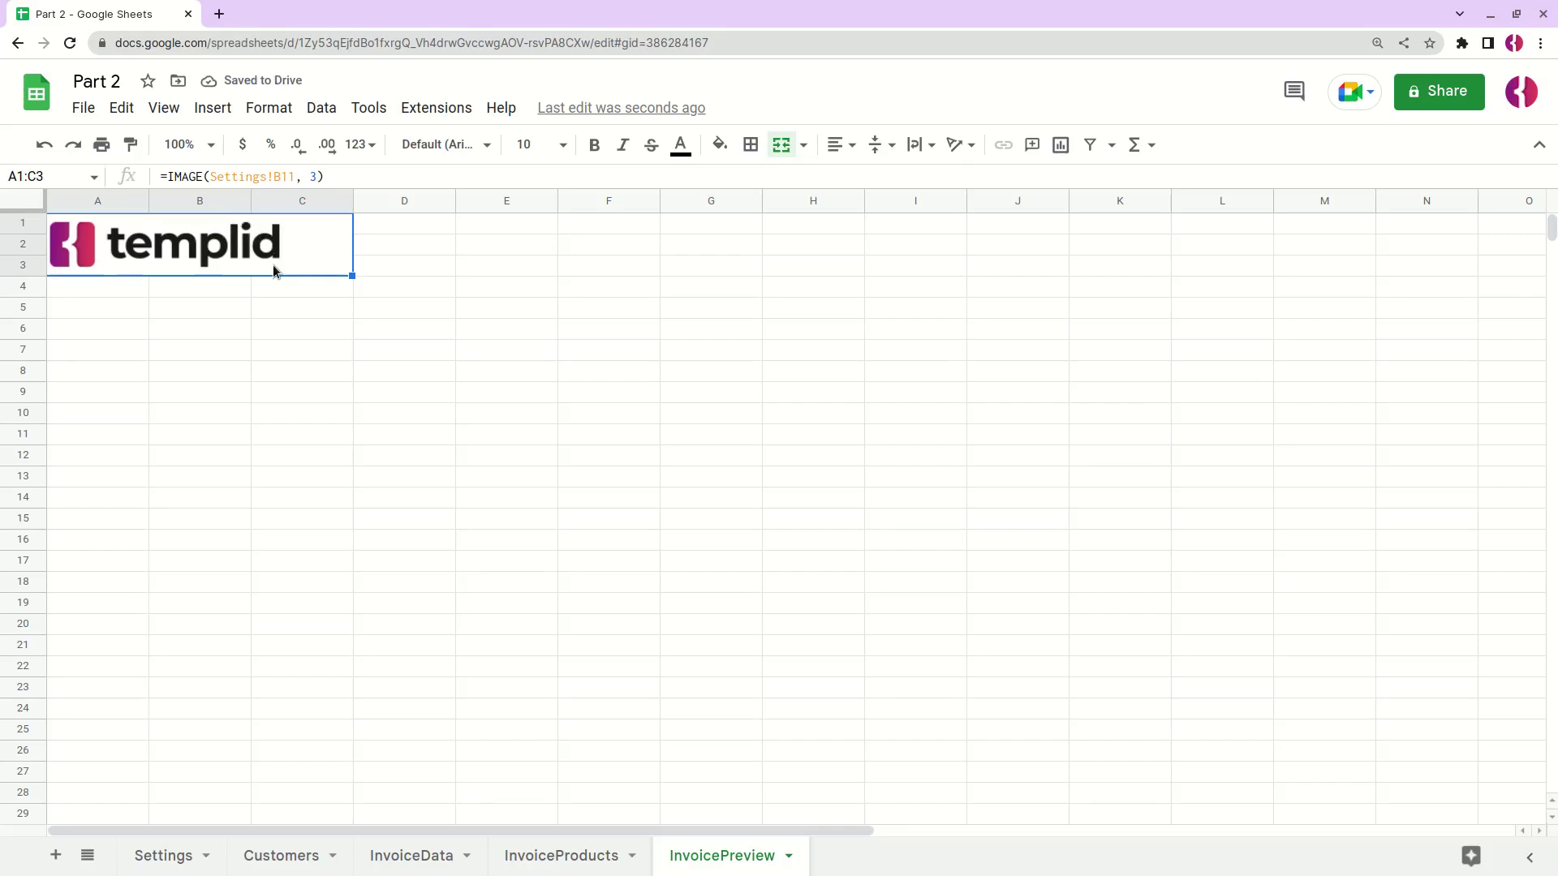
click(444, 234)
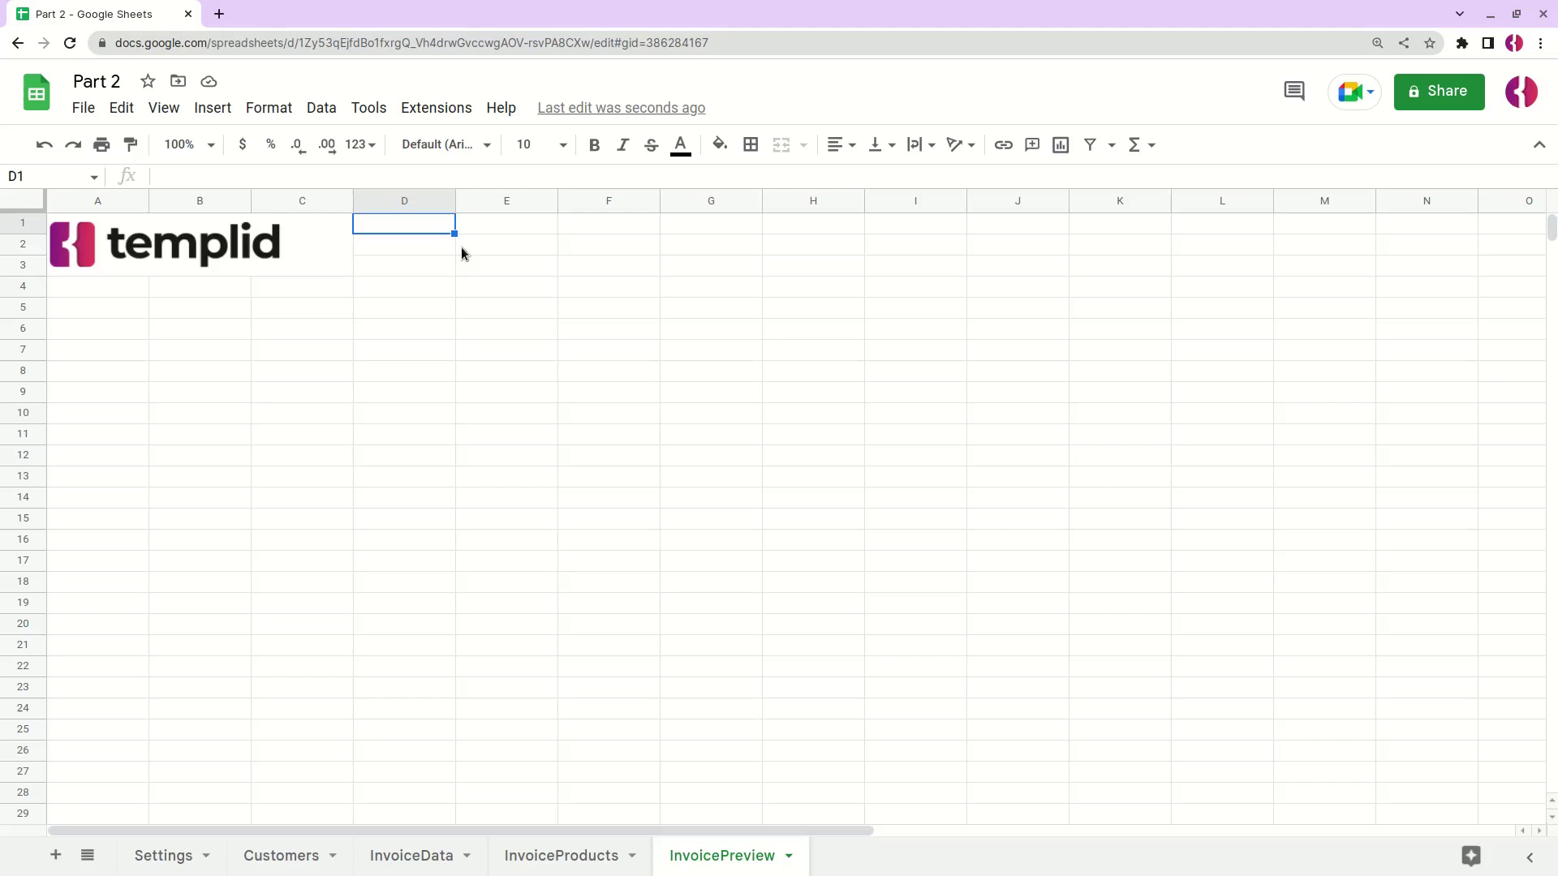
- Enter INVOICE in D1, Invoice number: in D2 and Date Issued: in D3
text(INVOICE)
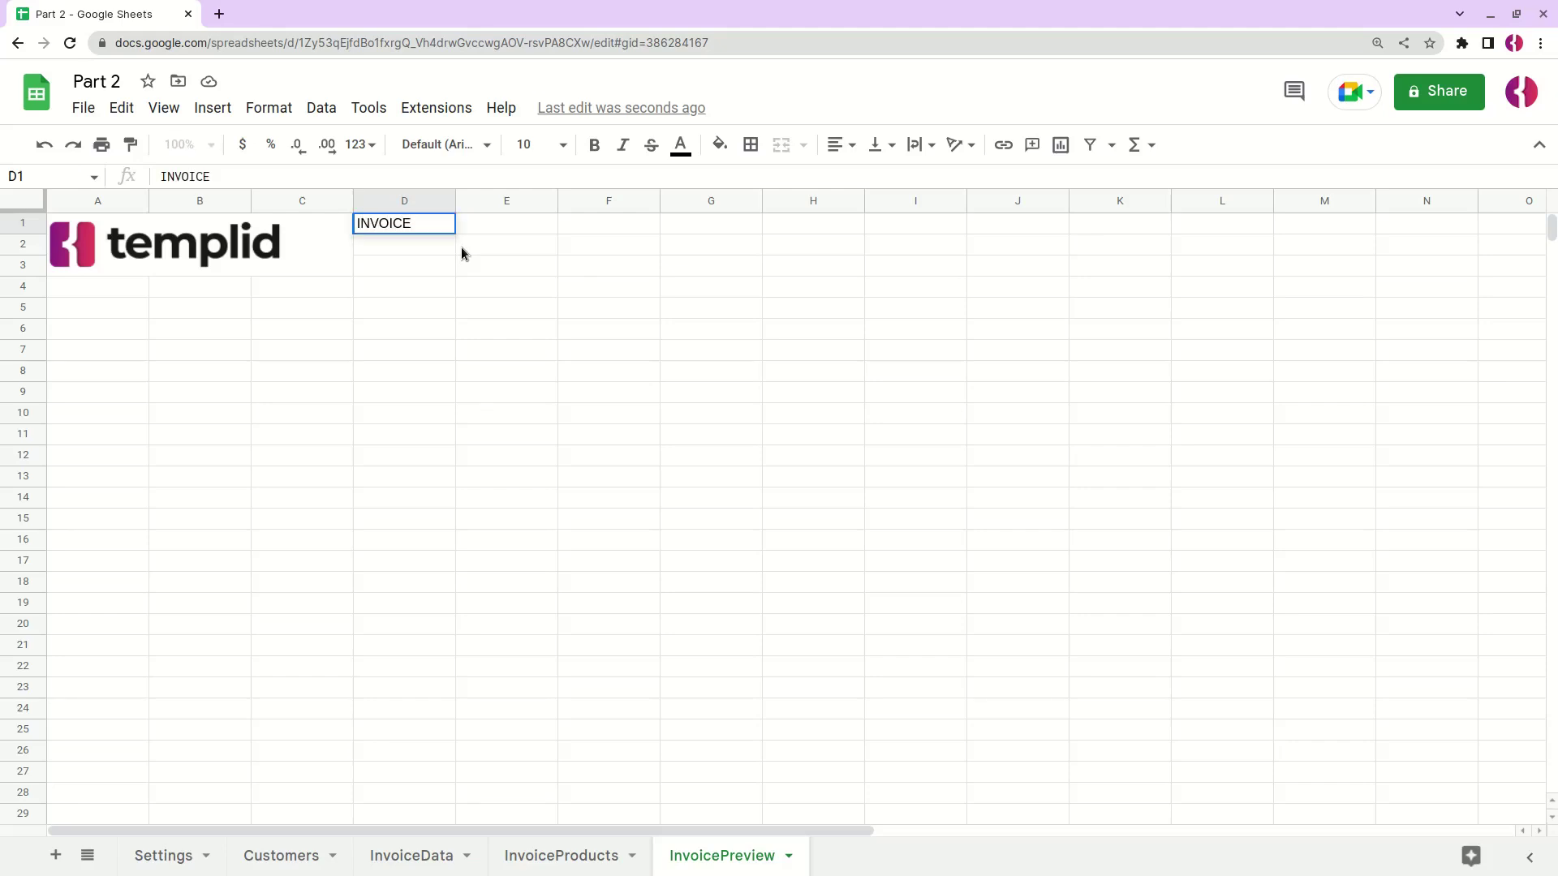
key(Return)
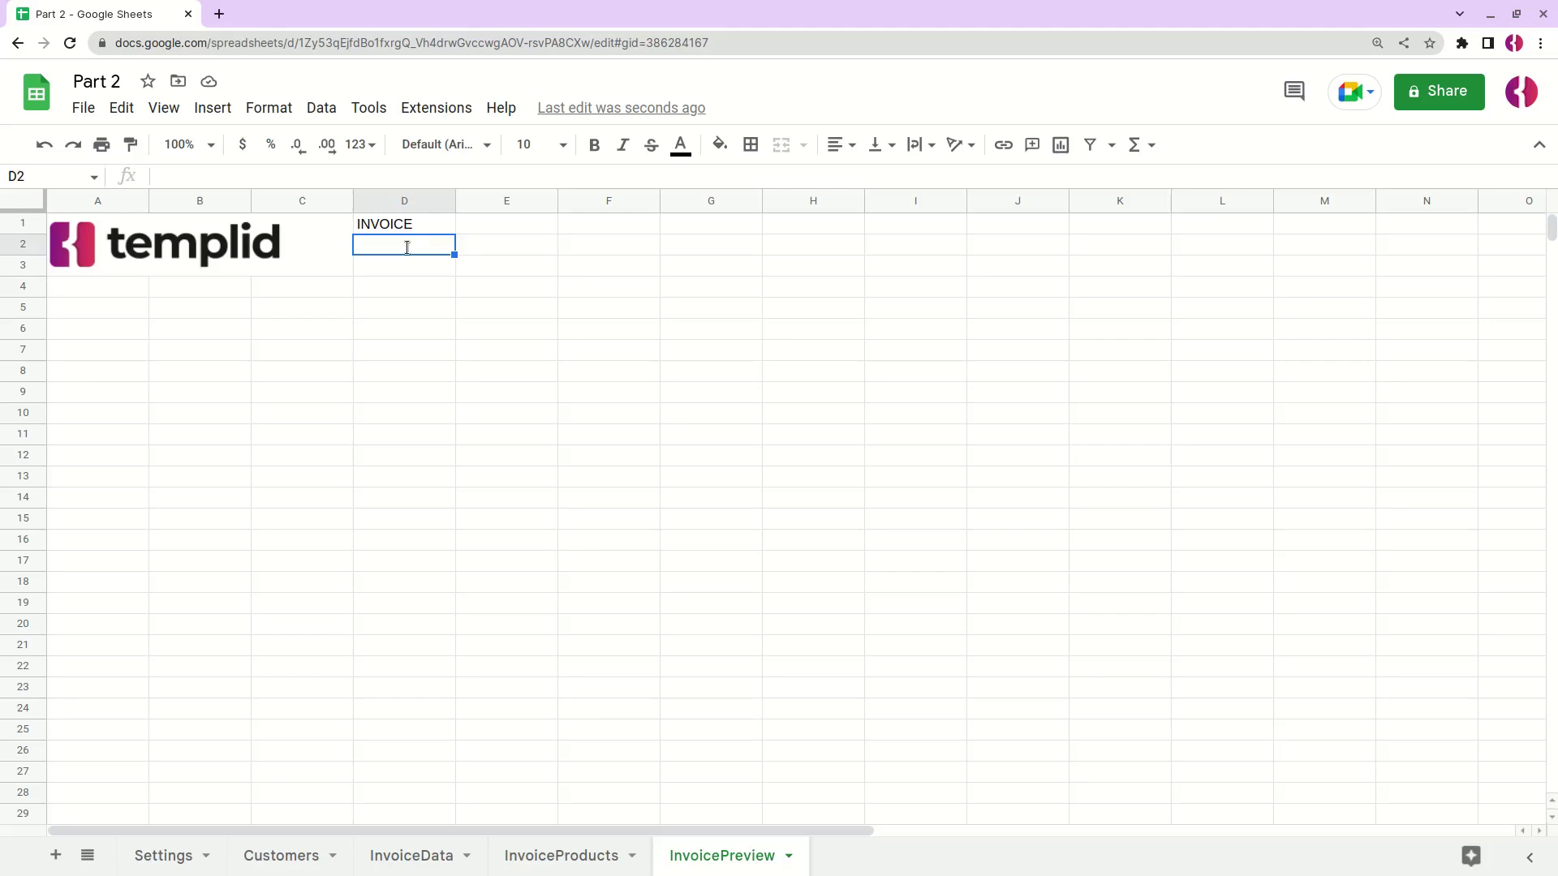
text(Invoice number)
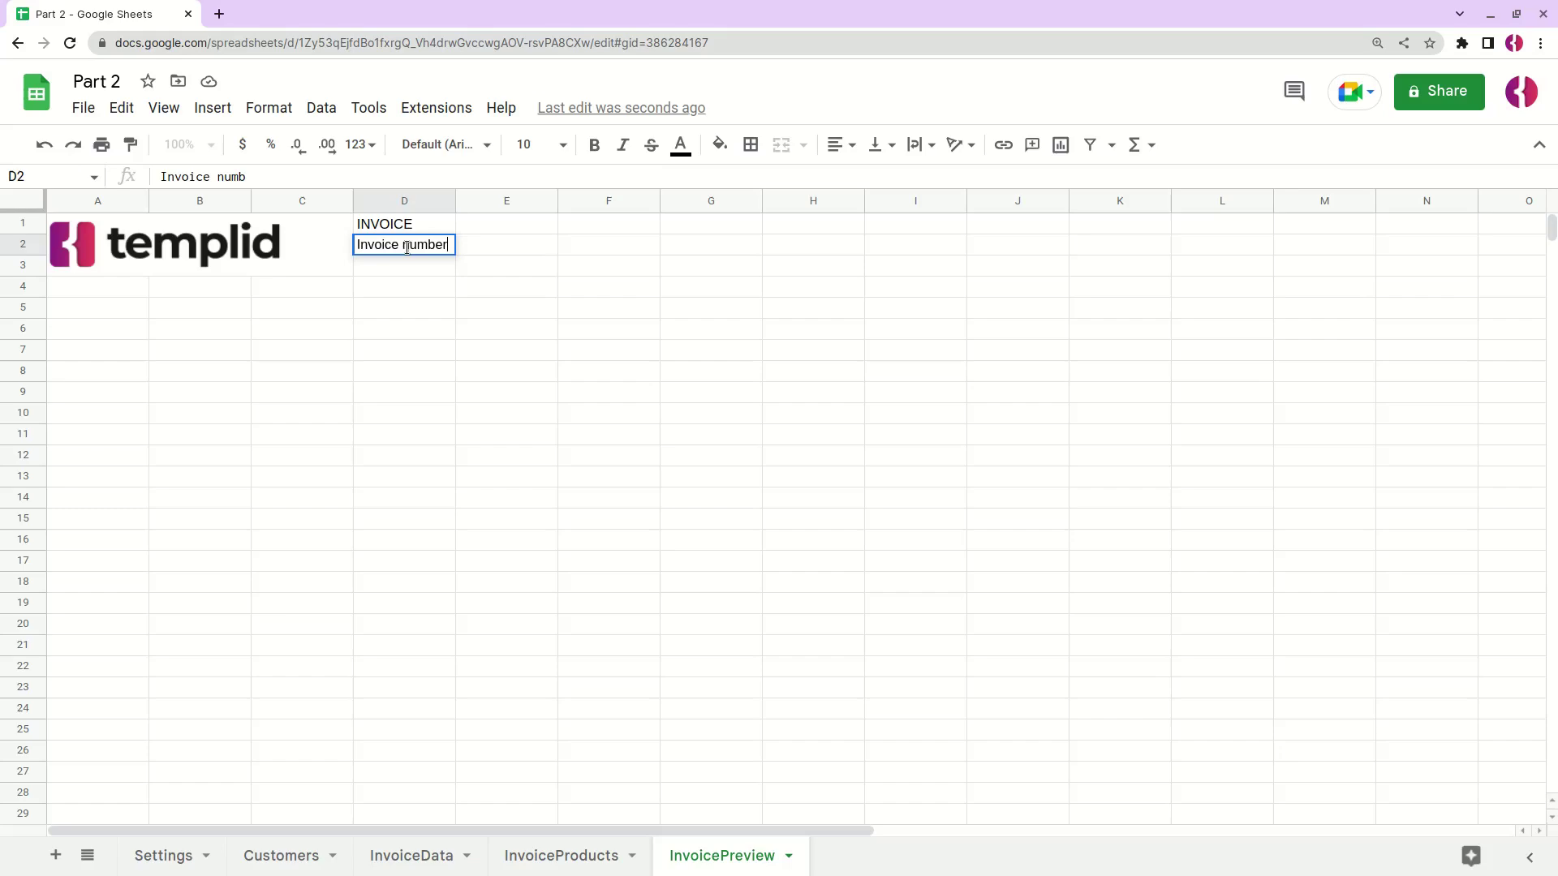
text(:)
key(Return)
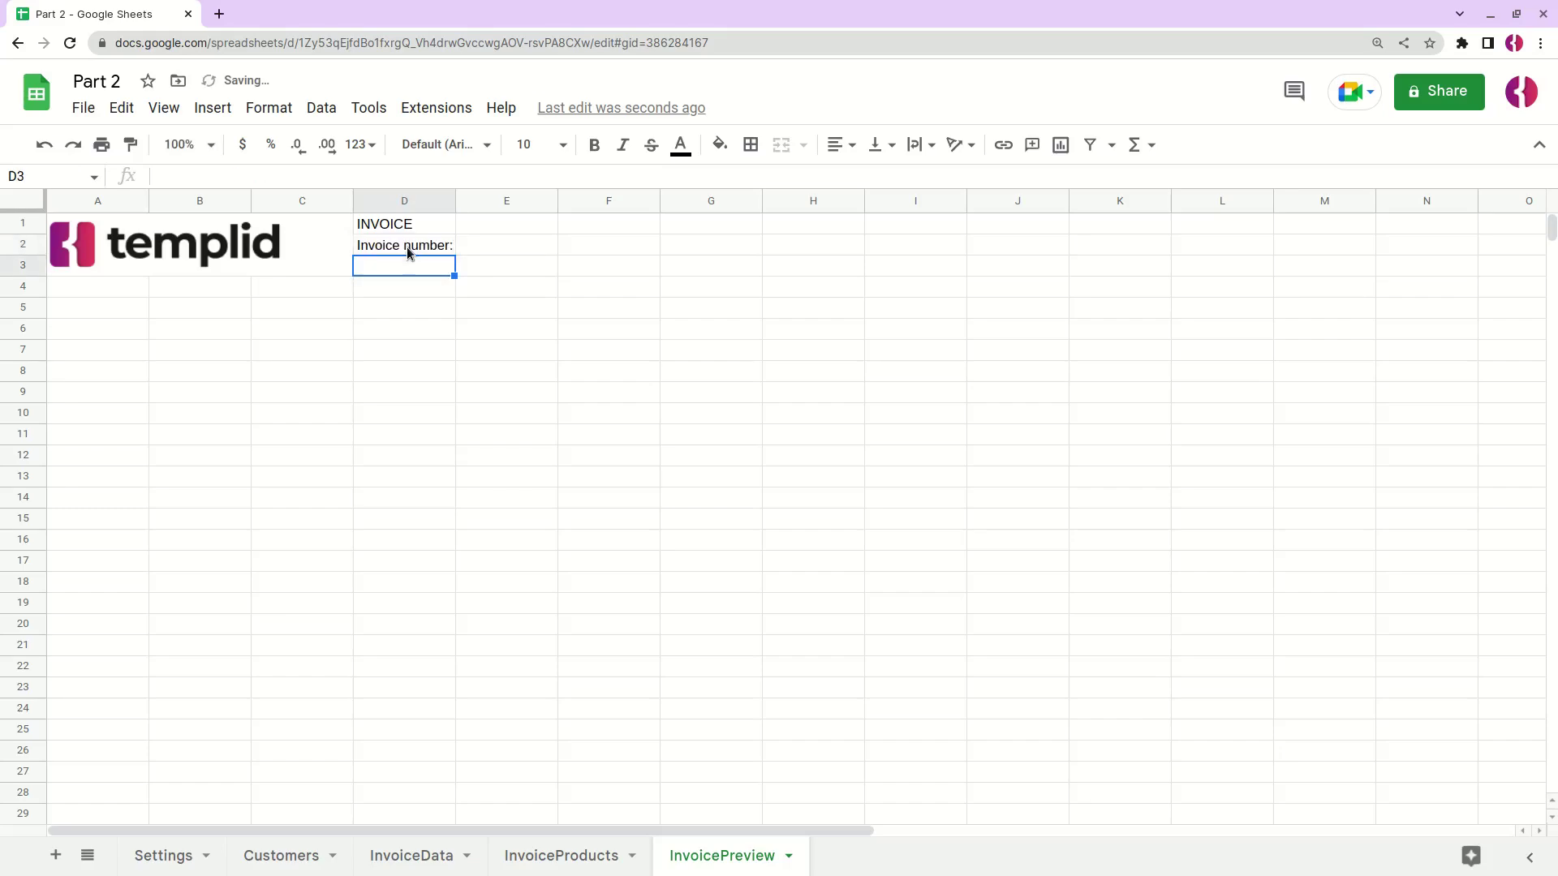
text(Date )
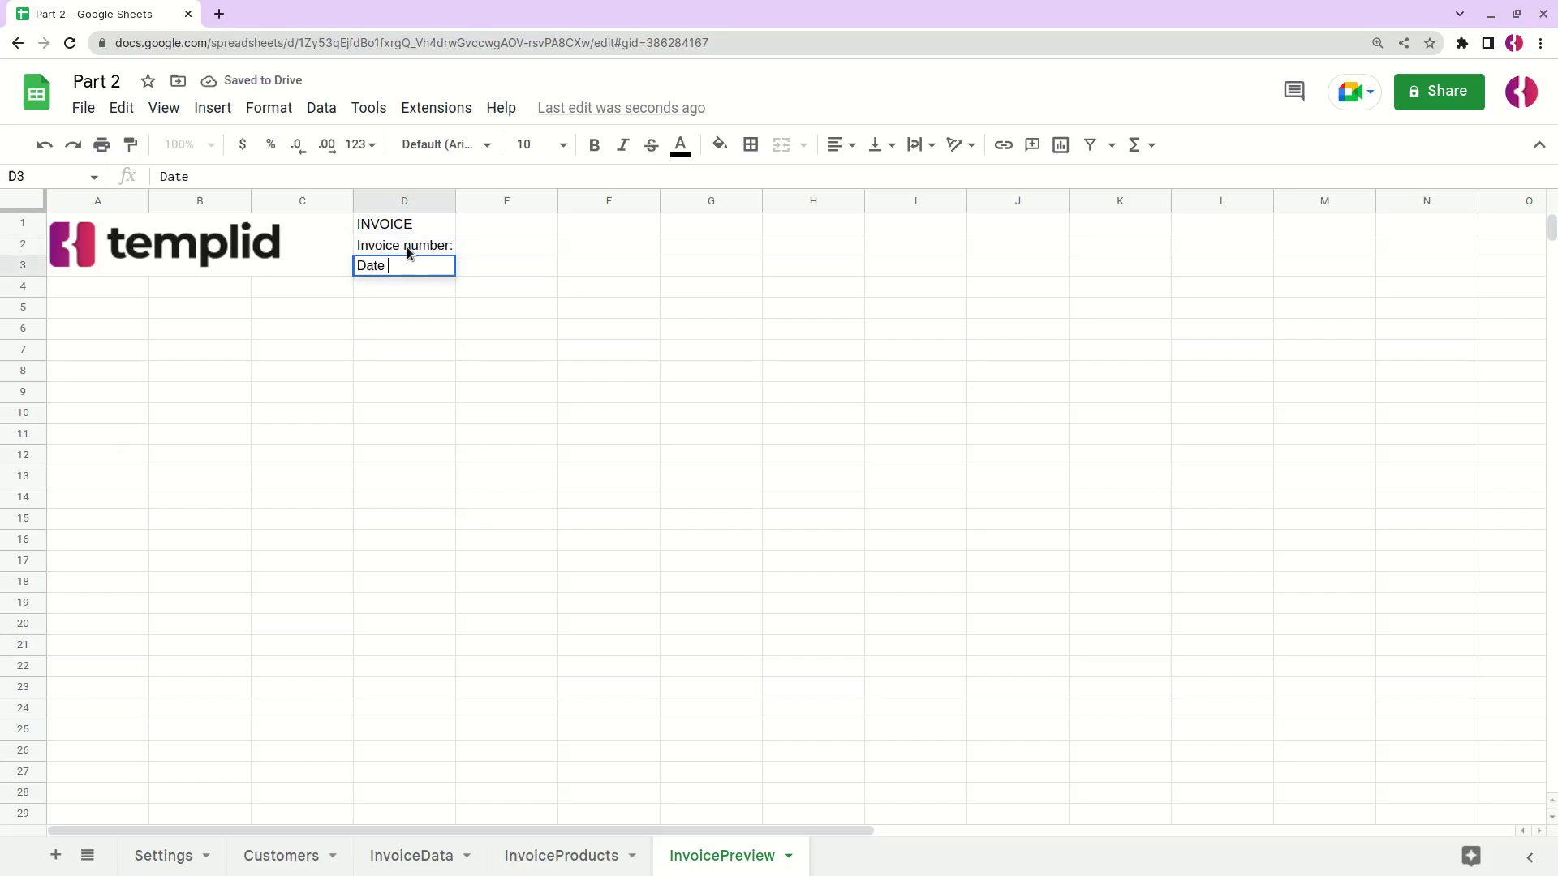
text(Issued:)
key(Tab)
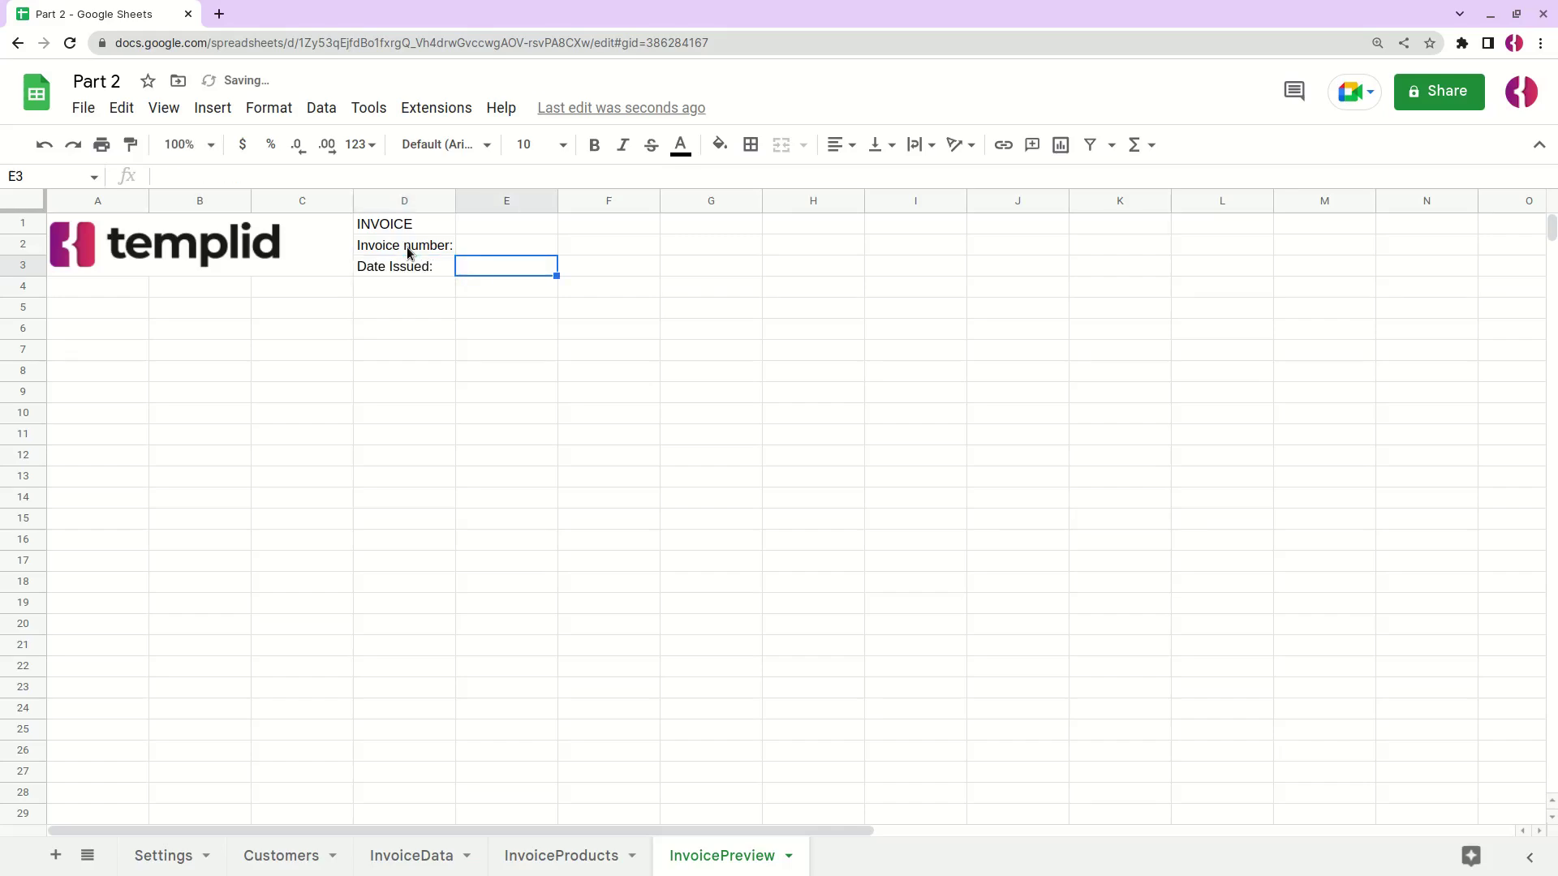
click(497, 247)
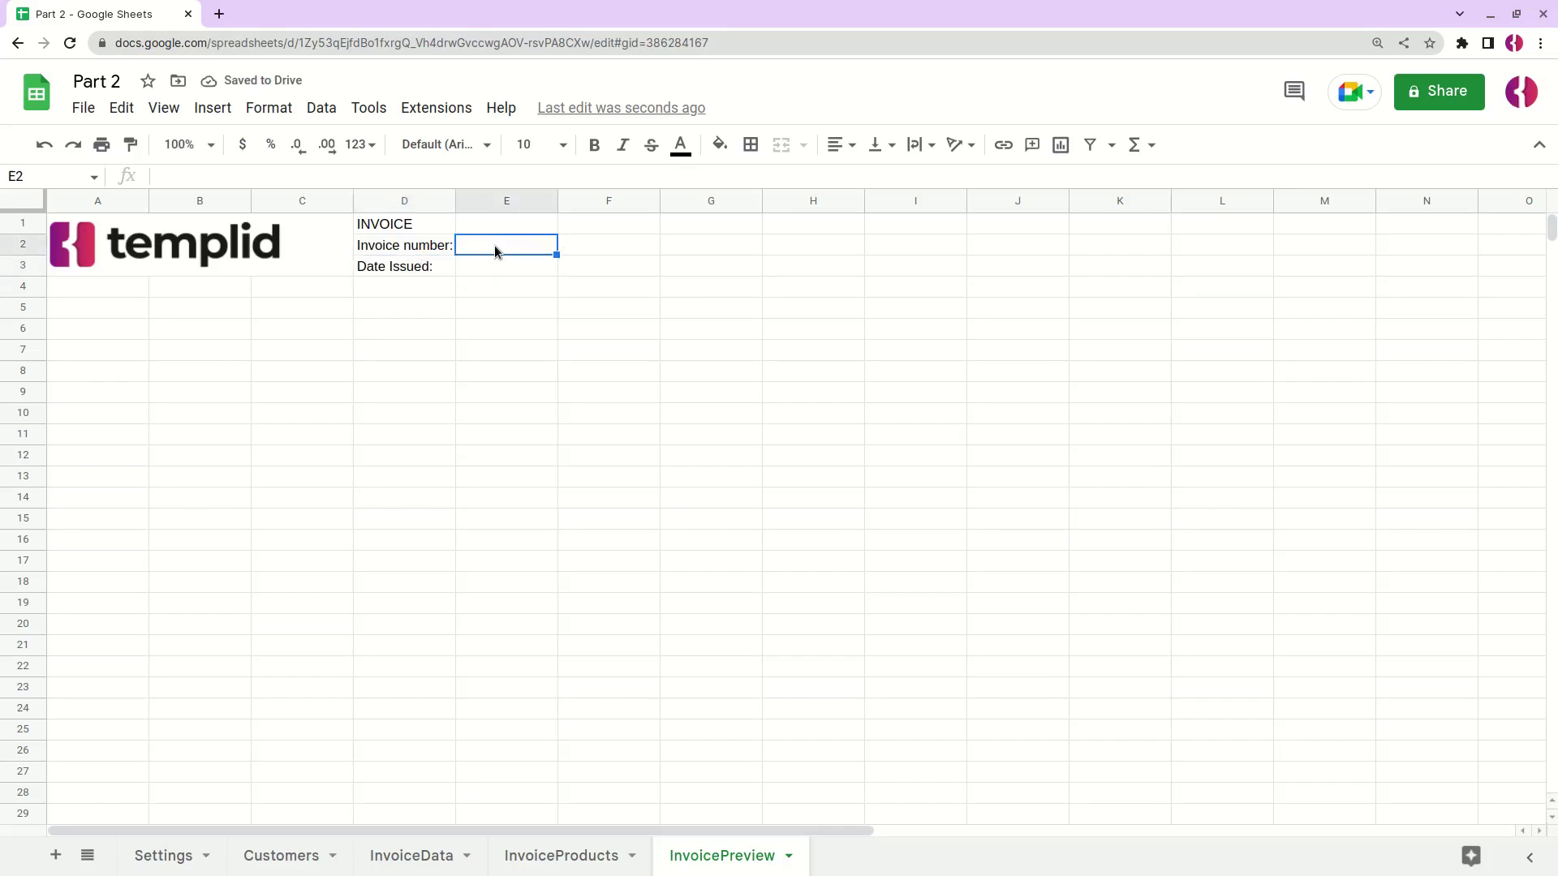
- Set E2 to =InvoiceData!B6 and E3 to =InvoiceData!B3, showing INV-000001 and 12/15/2022
text(=)
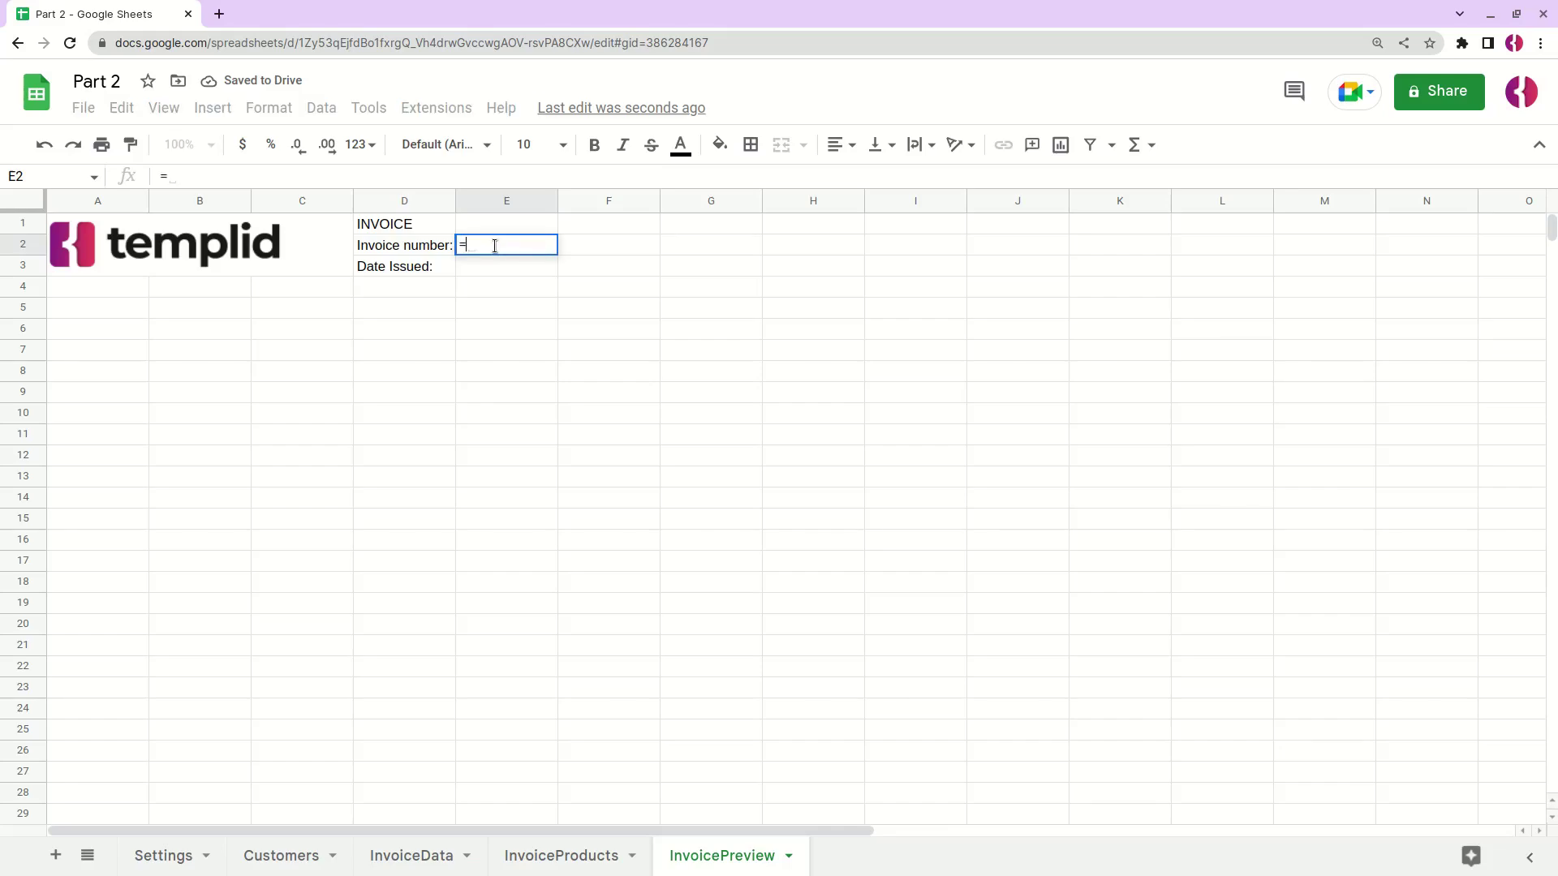
click(422, 855)
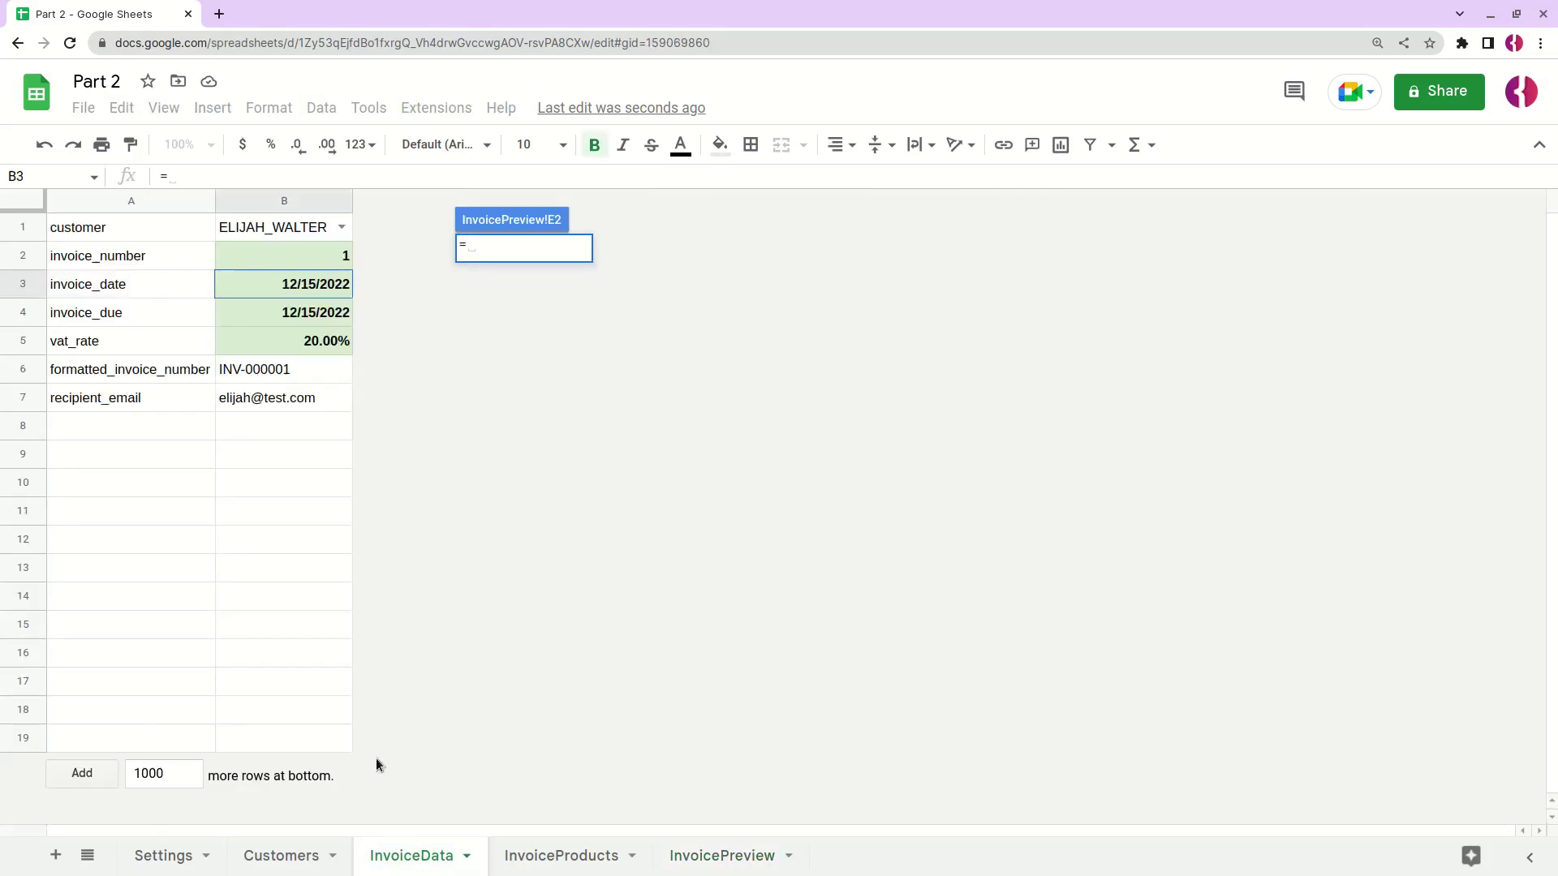
click(276, 375)
key(Return)
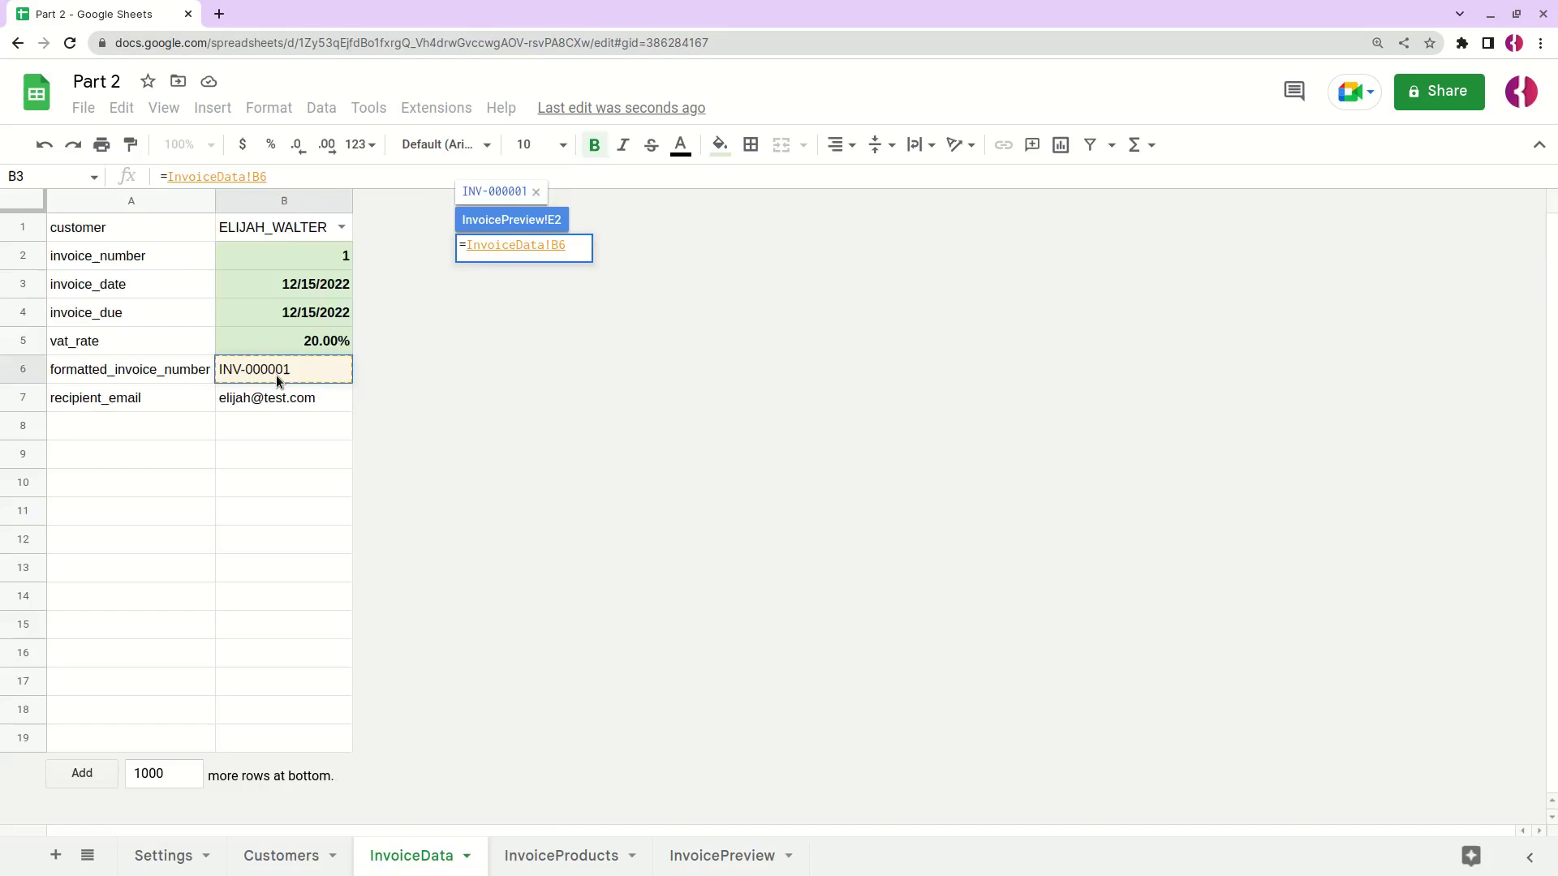
click(494, 267)
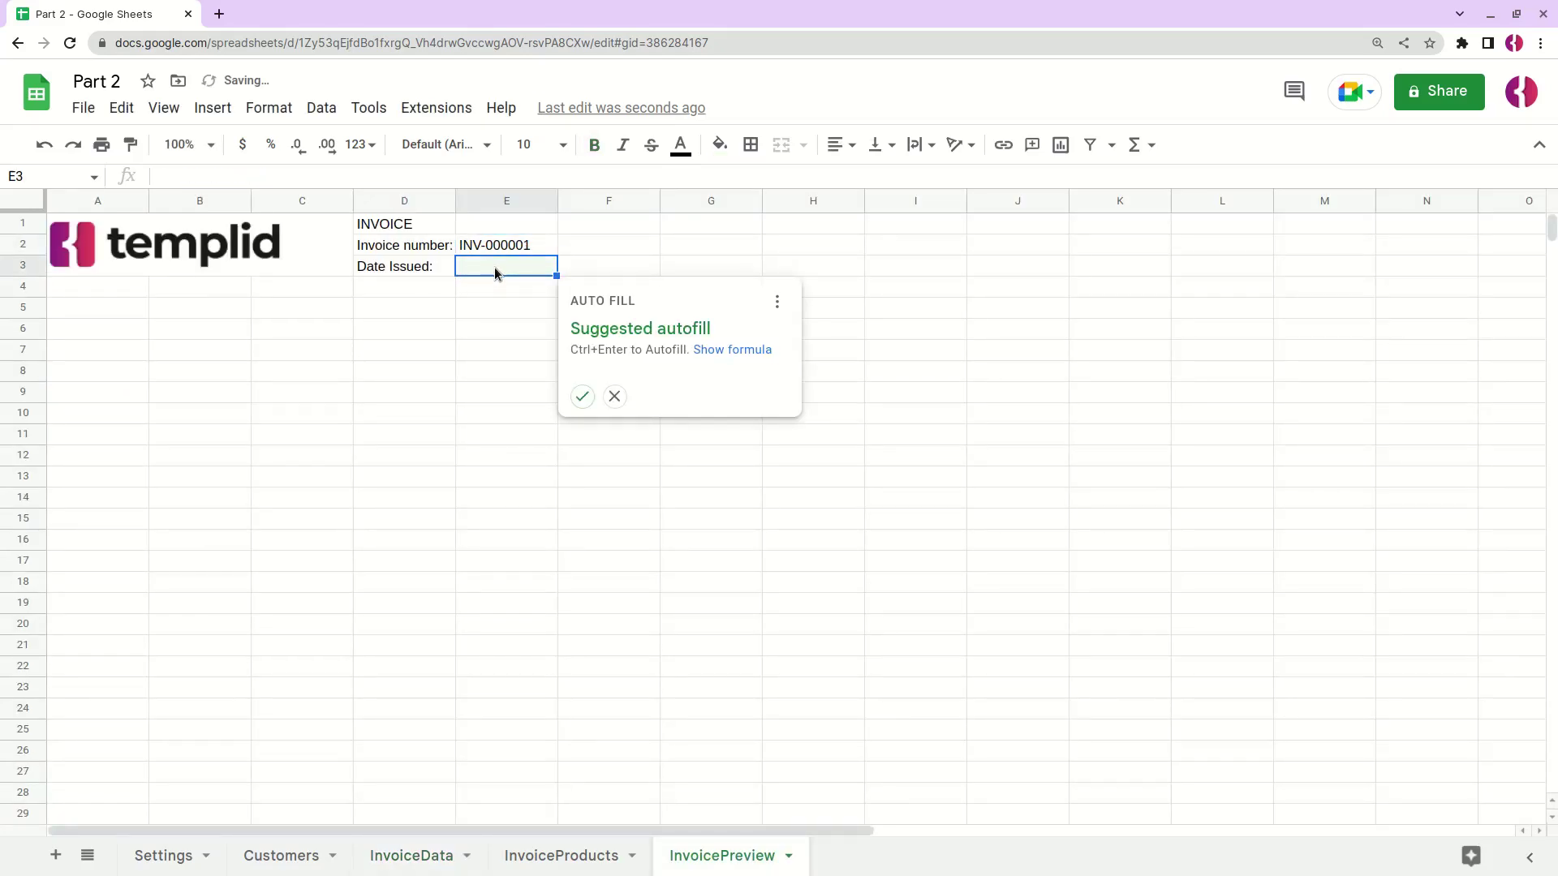
text(=)
click(452, 858)
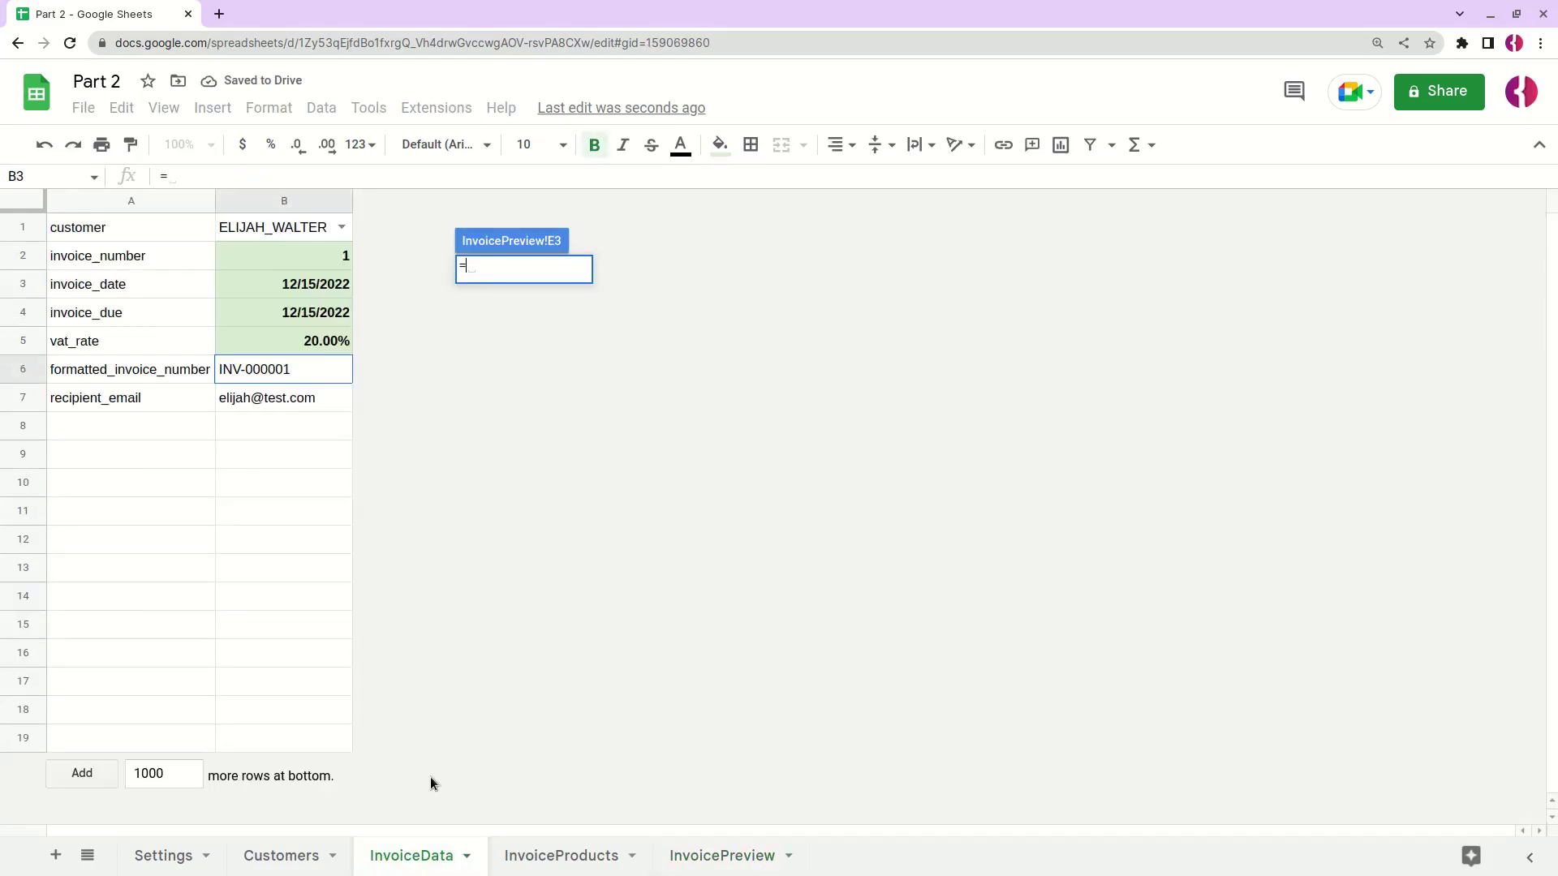
click(268, 285)
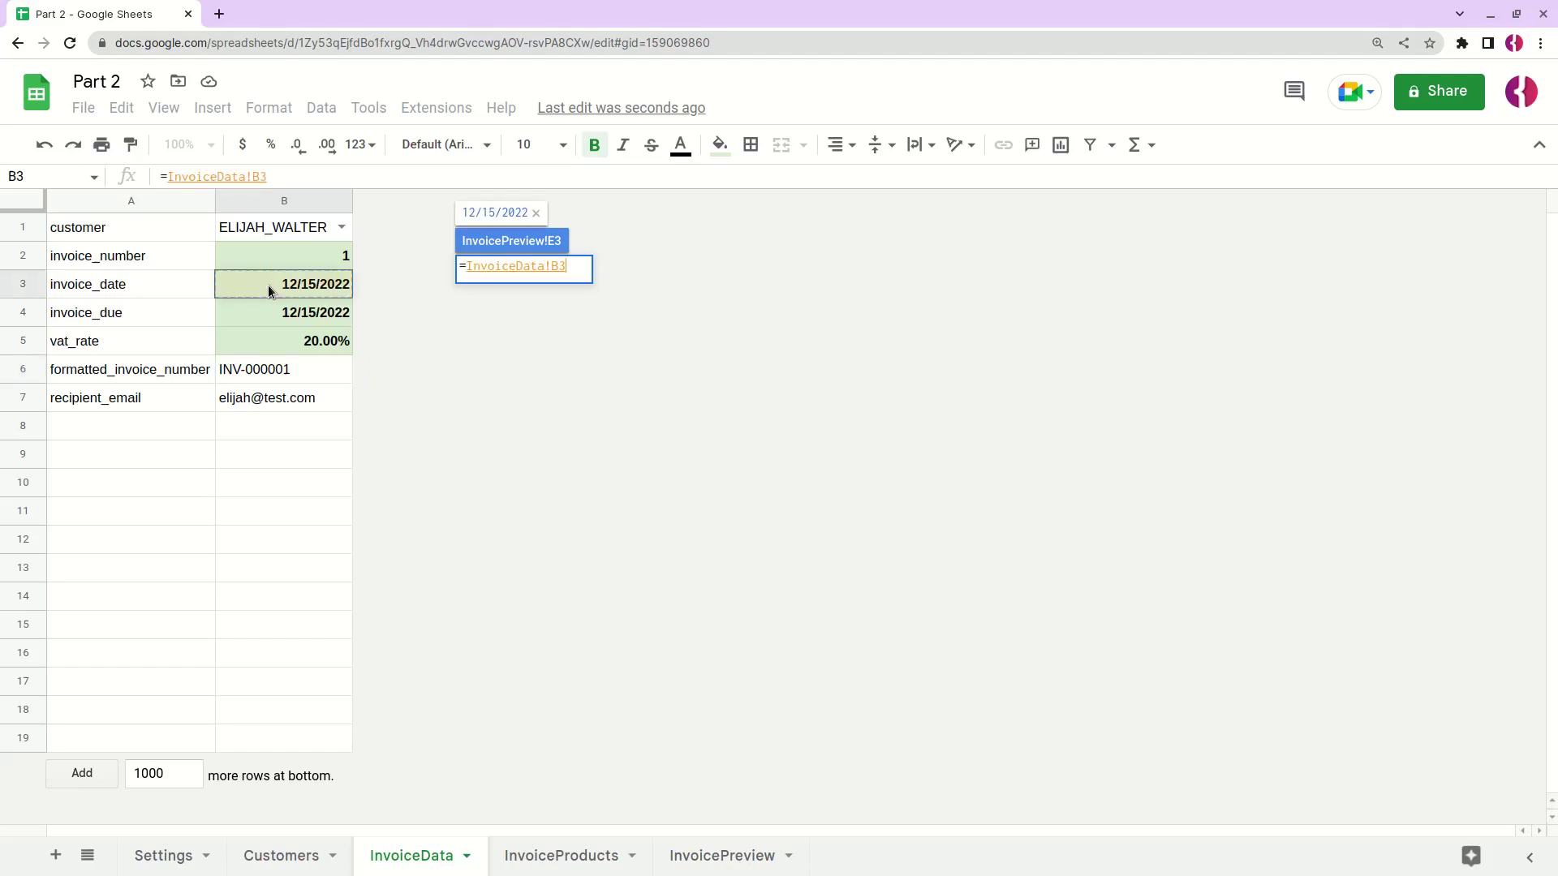
key(Return)
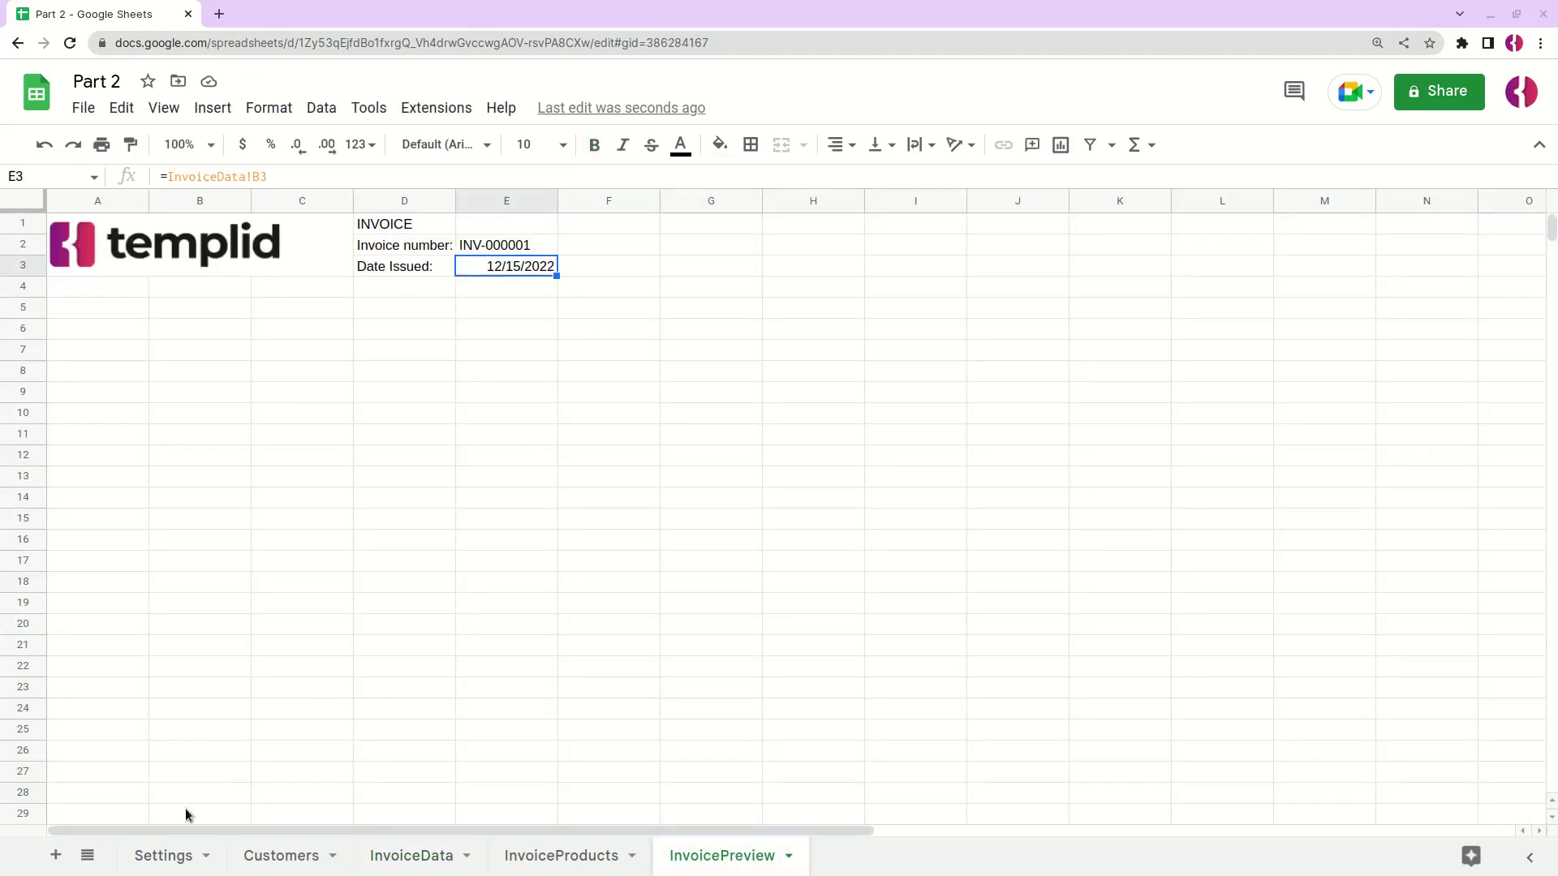
- Check the yyyy-mm-dd date_format value in Settings B15
click(158, 855)
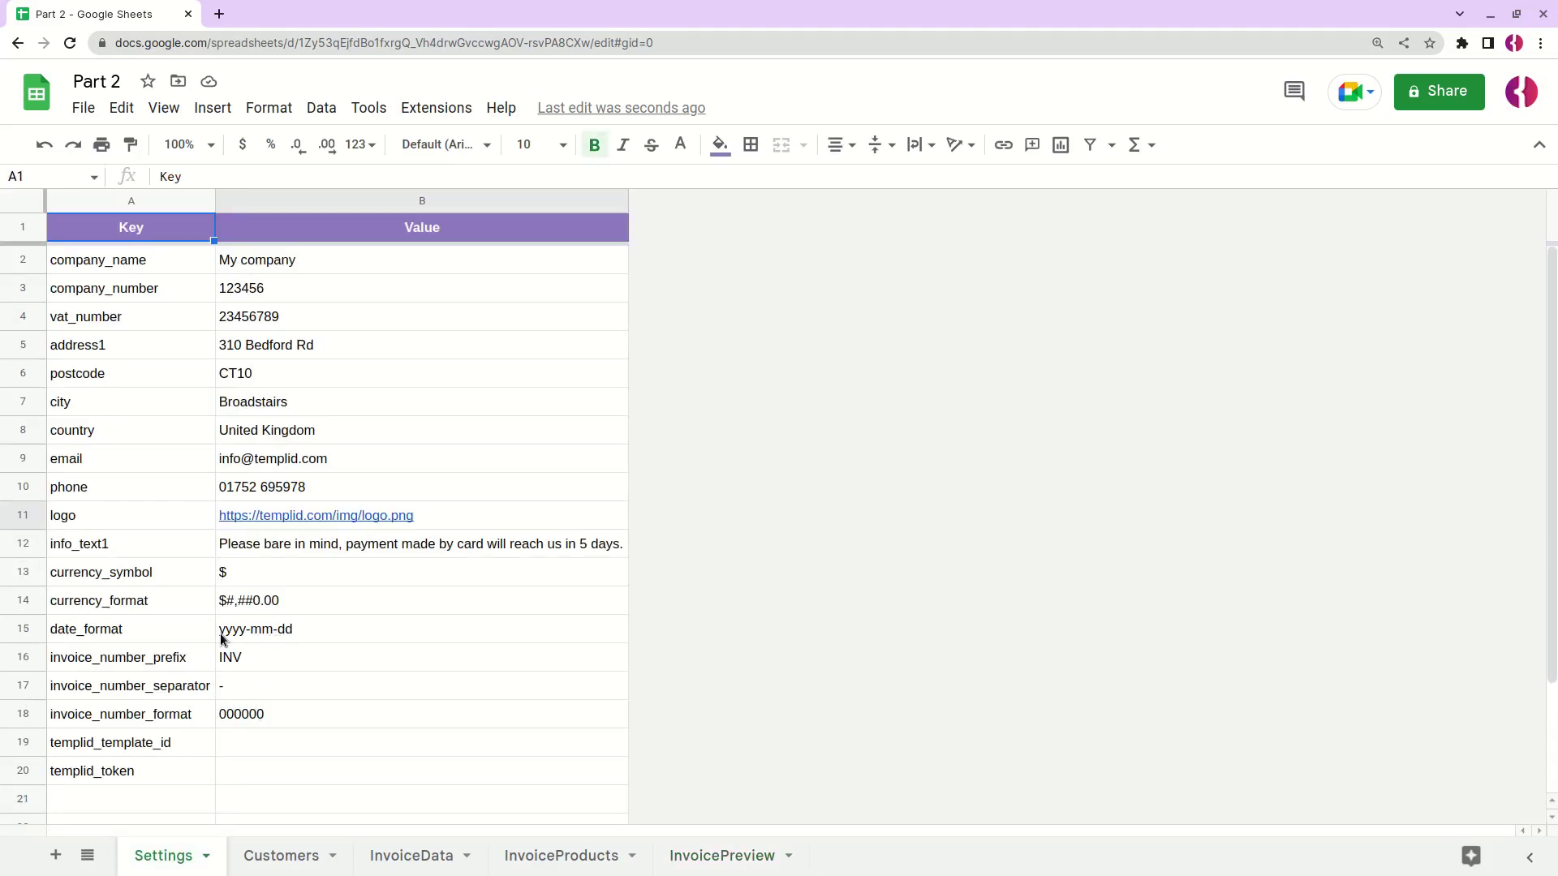
click(249, 631)
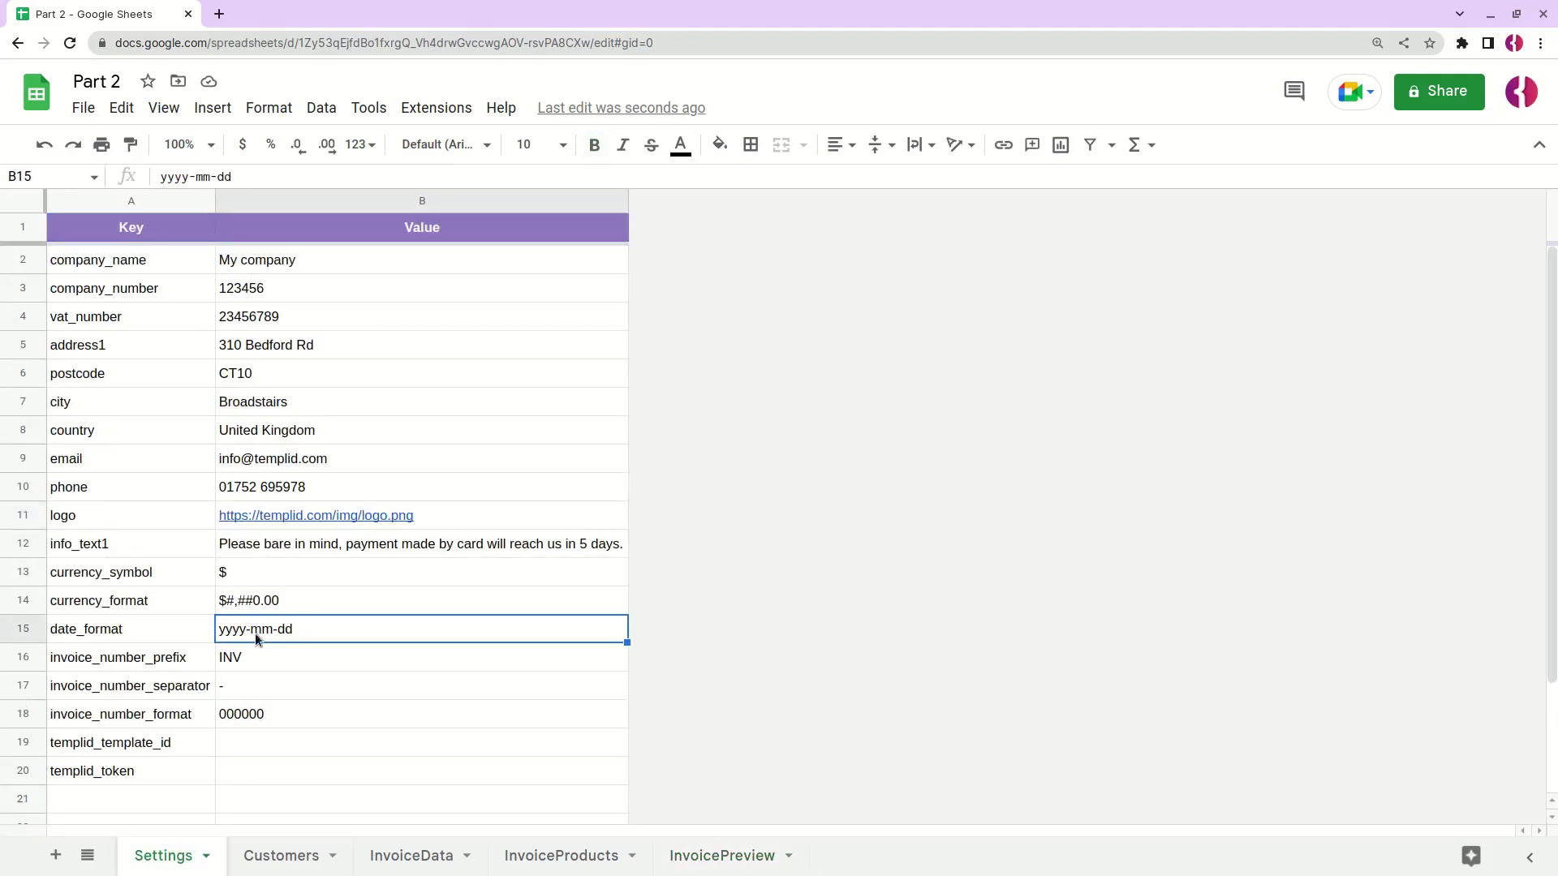
click(715, 858)
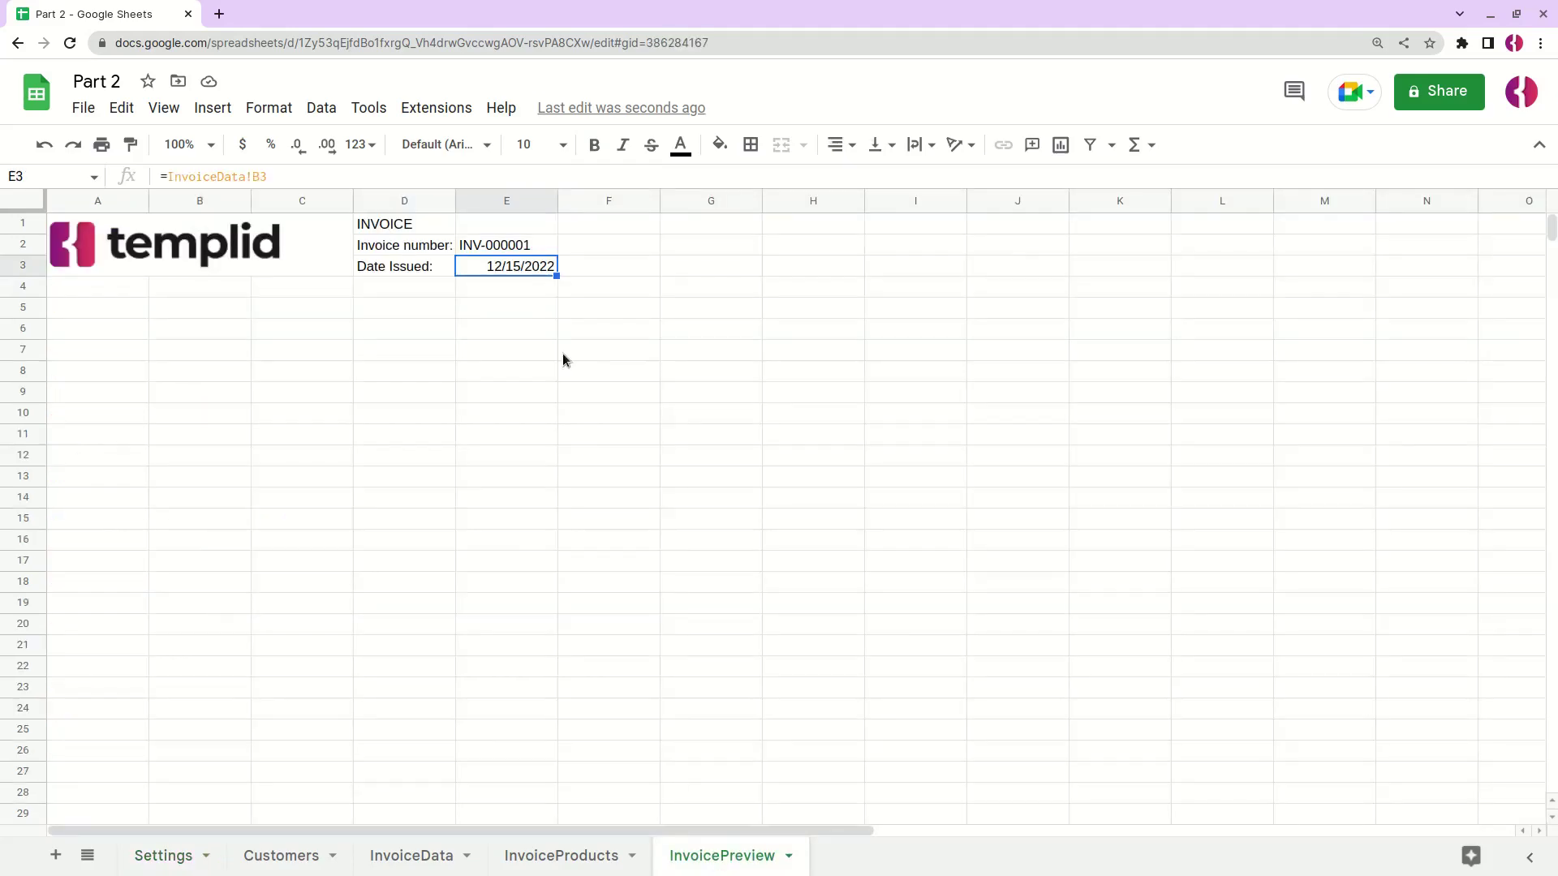
- Change E3 to =TEXT(InvoiceData!B3, Settings!B15) so it shows 2022-12-15
click(165, 175)
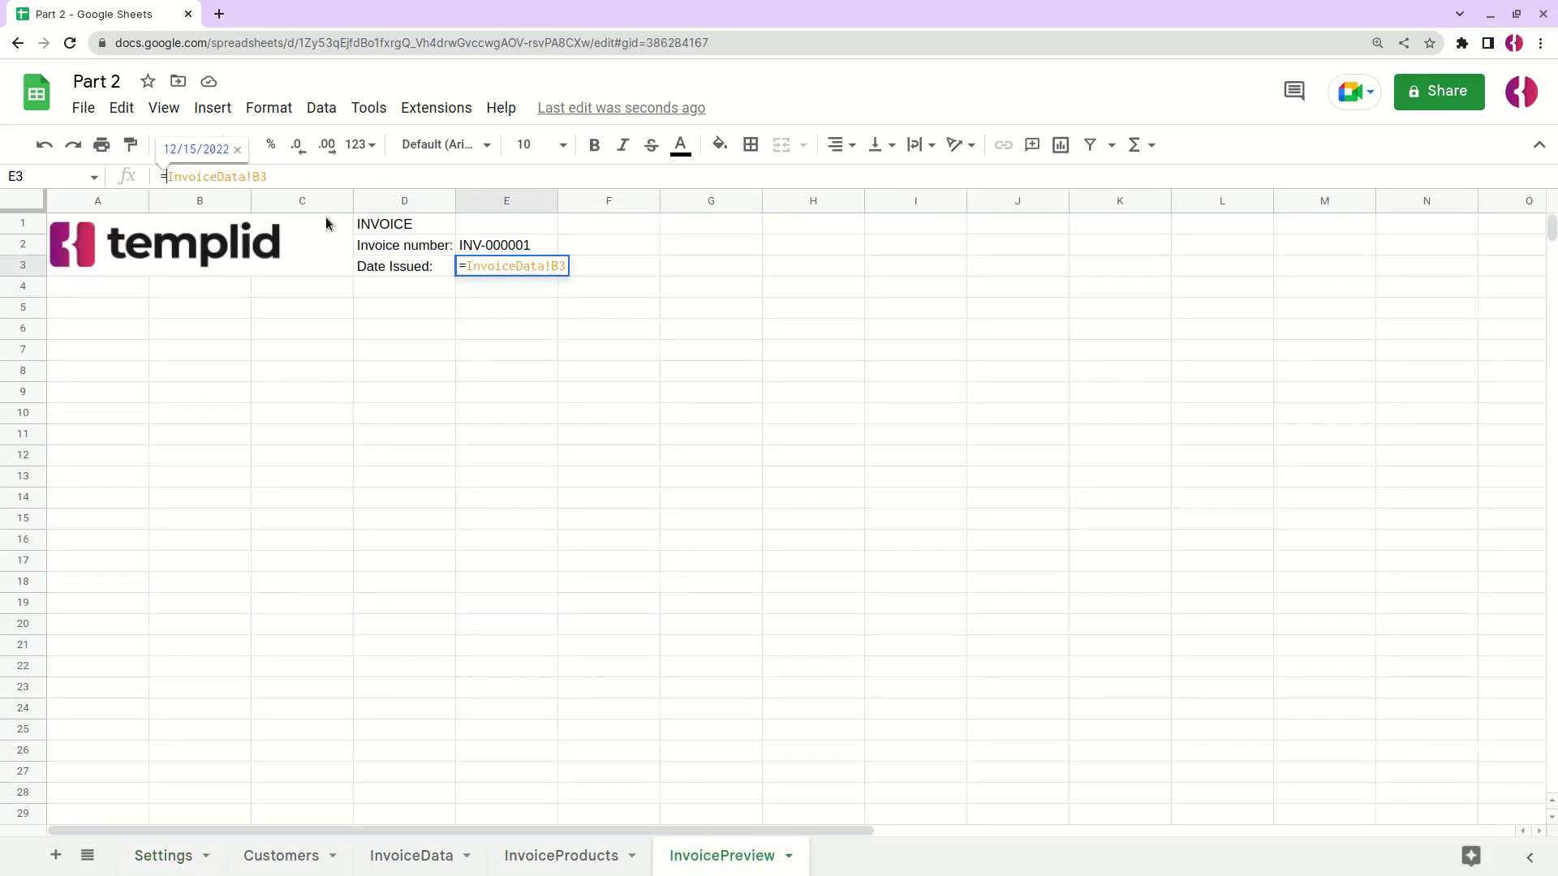
text(TEXT)
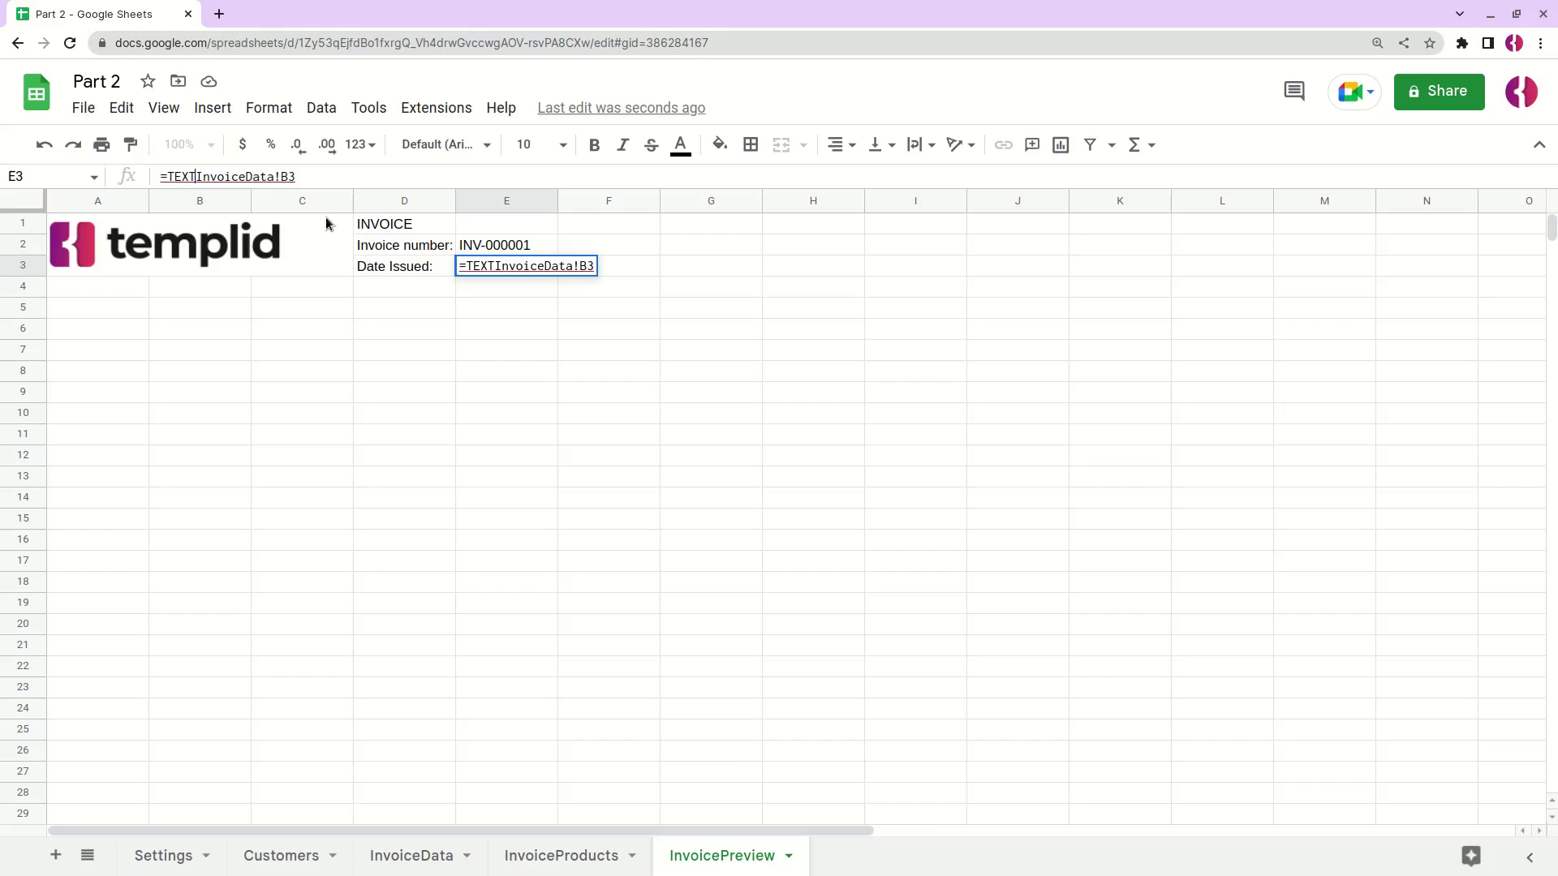
text(()
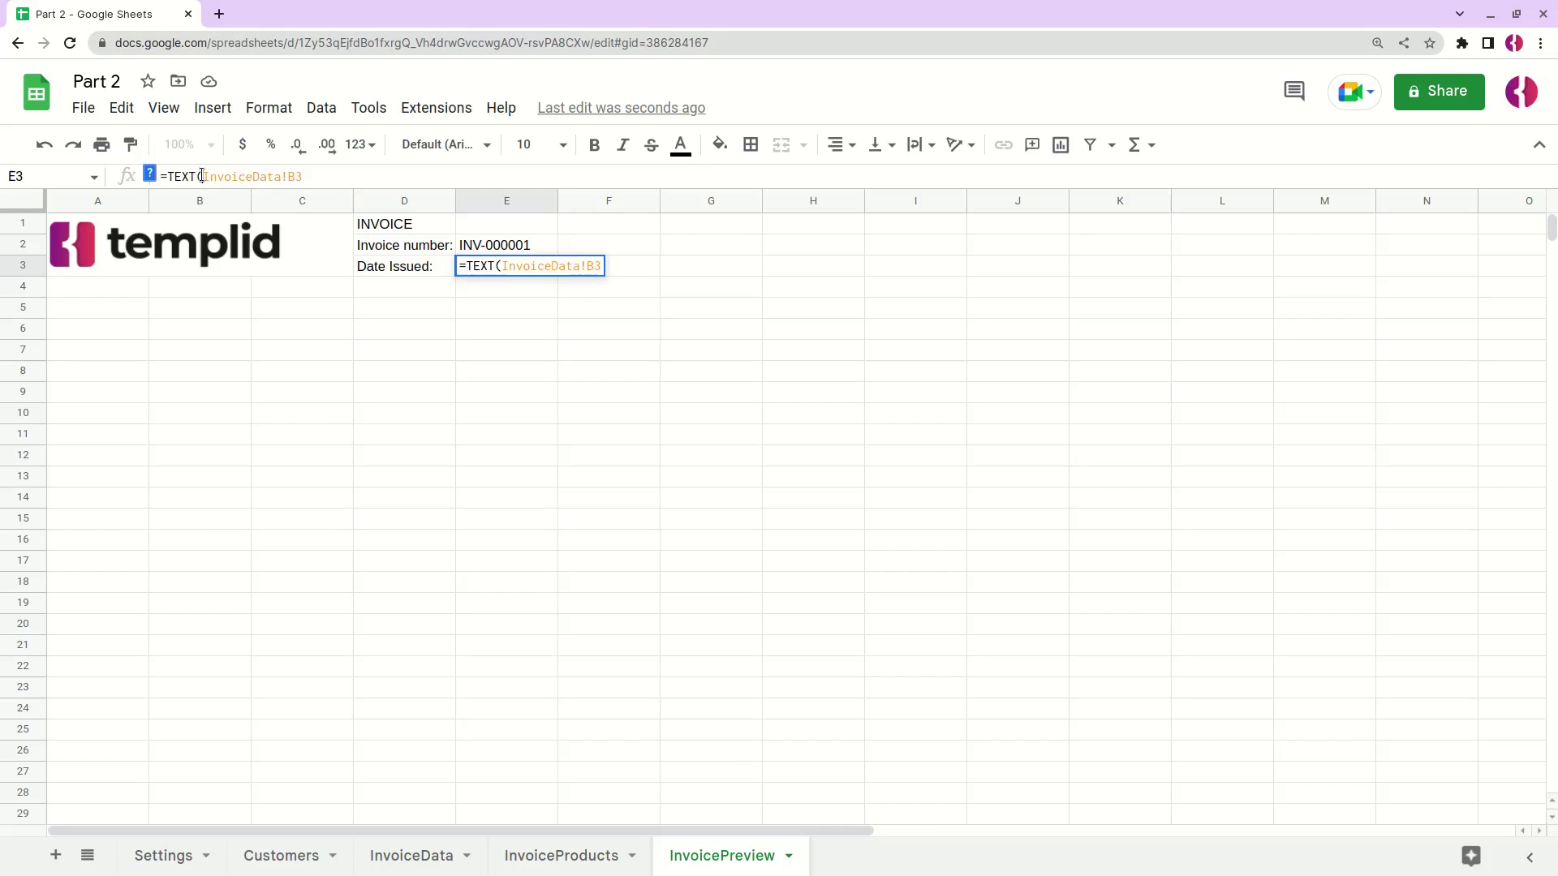
drag(208, 176, 305, 176)
click(319, 176)
text(,)
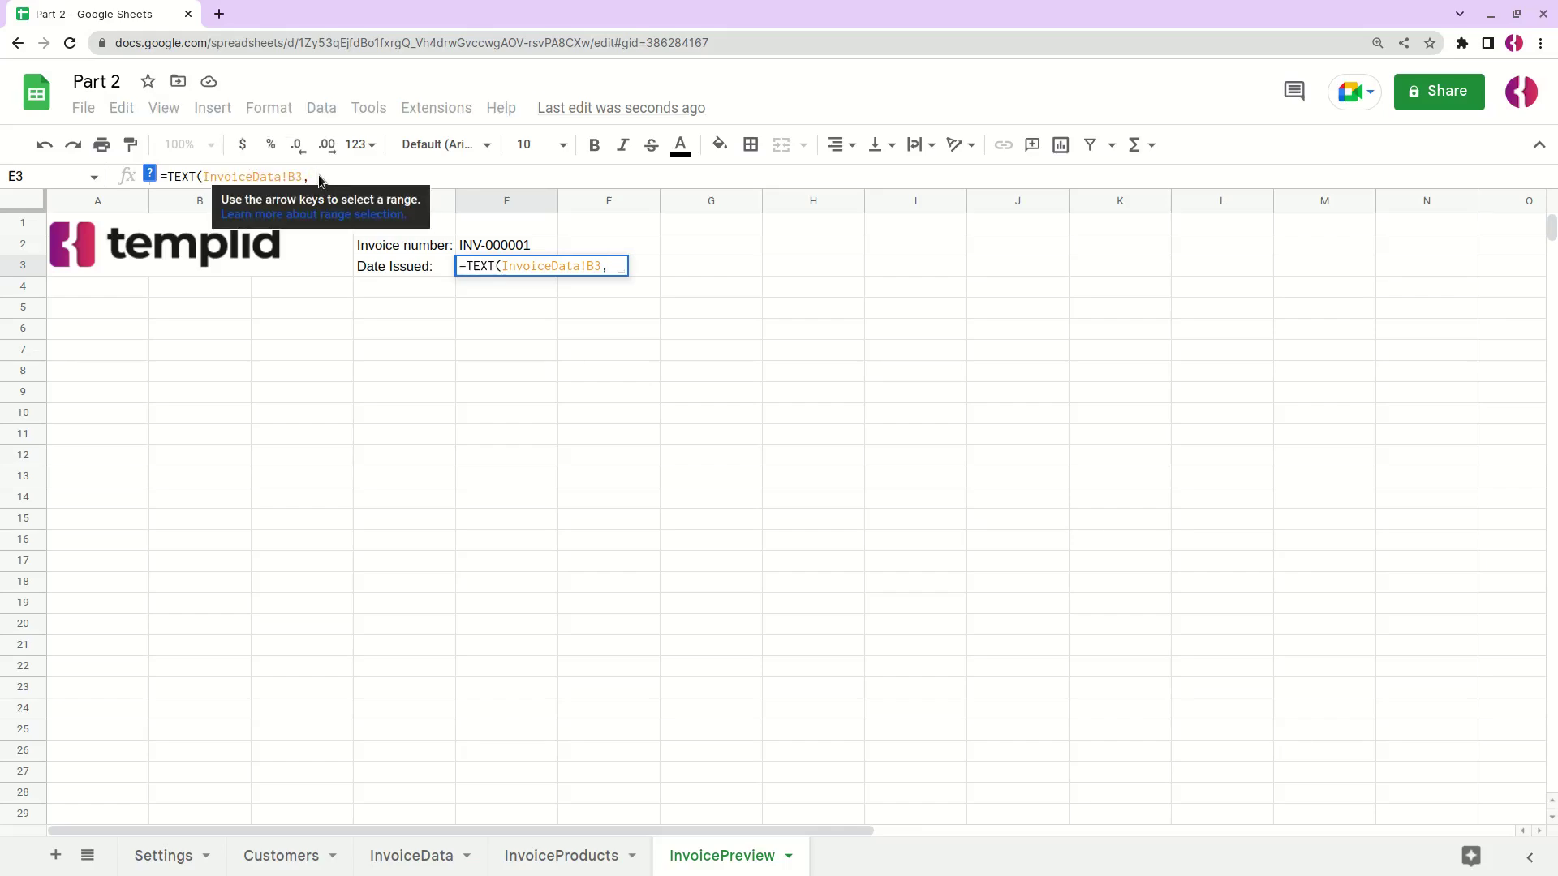
click(165, 860)
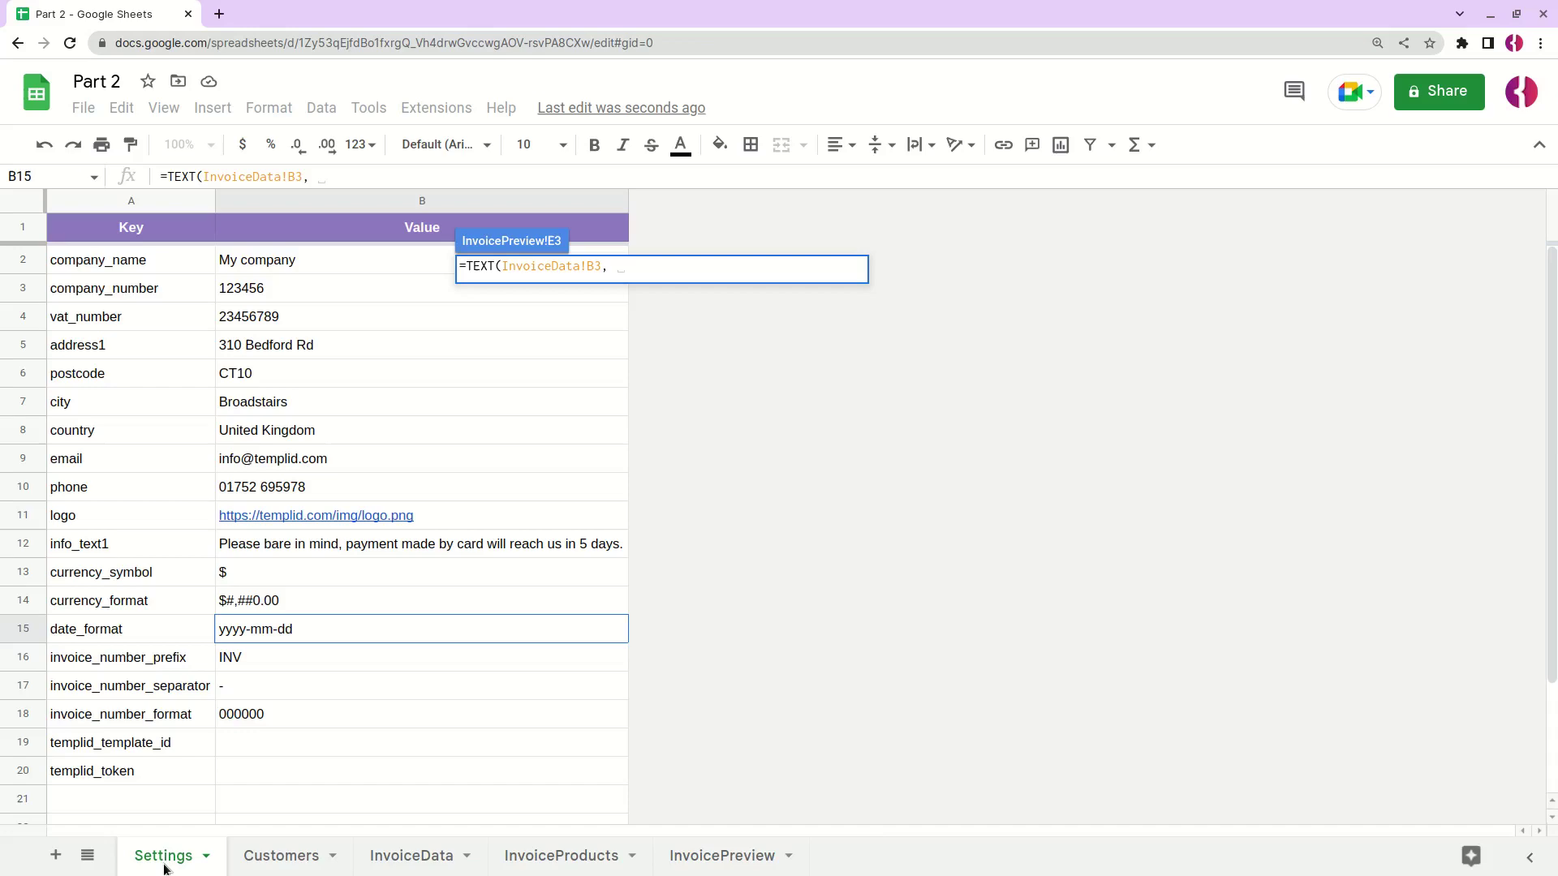
click(266, 632)
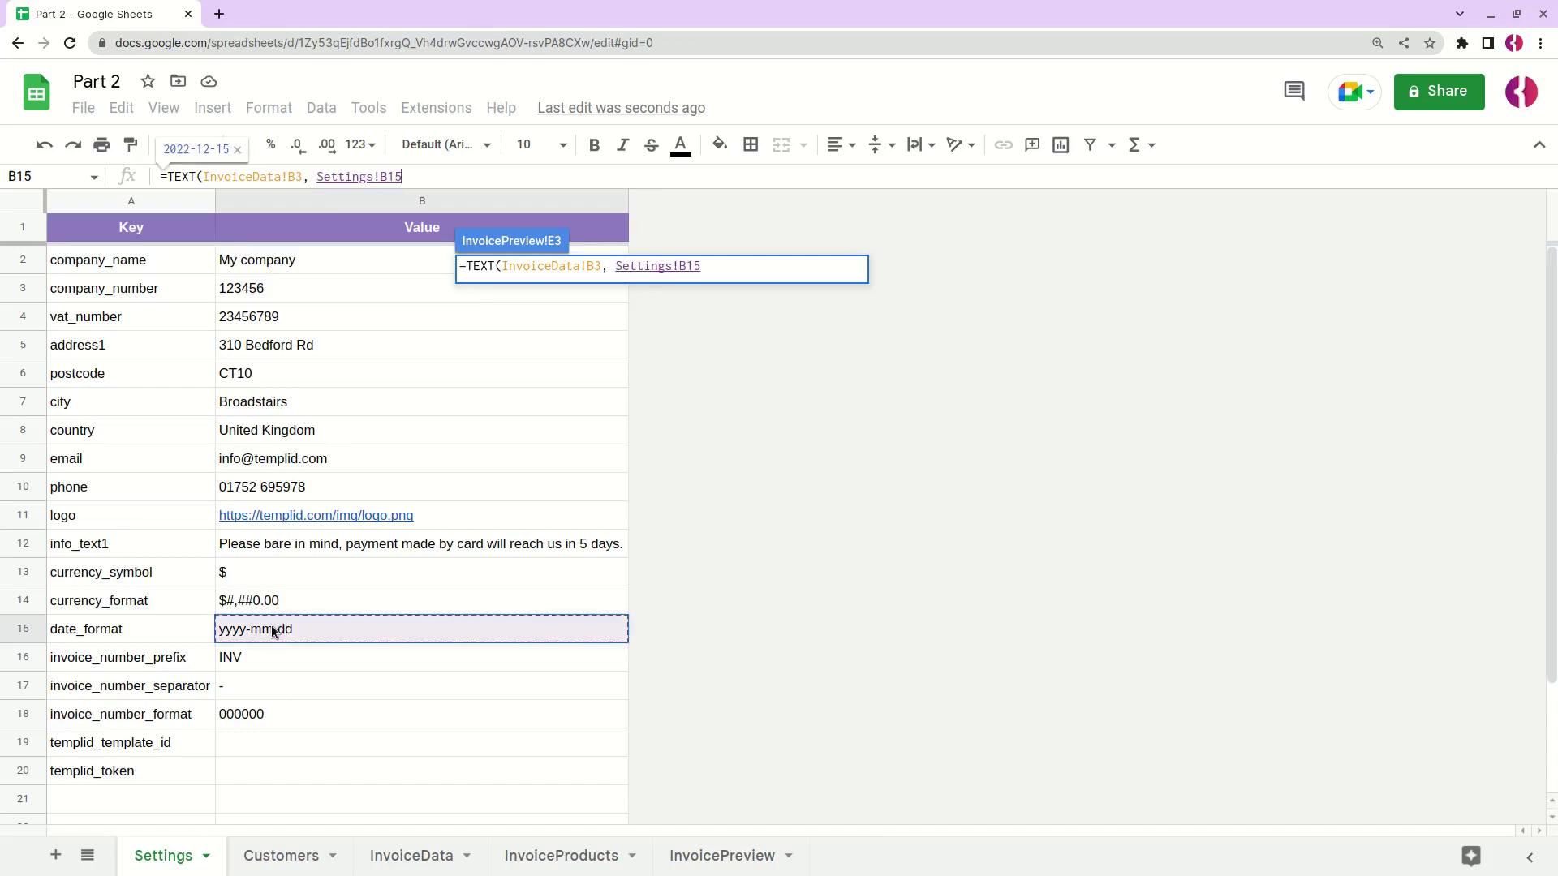
text())
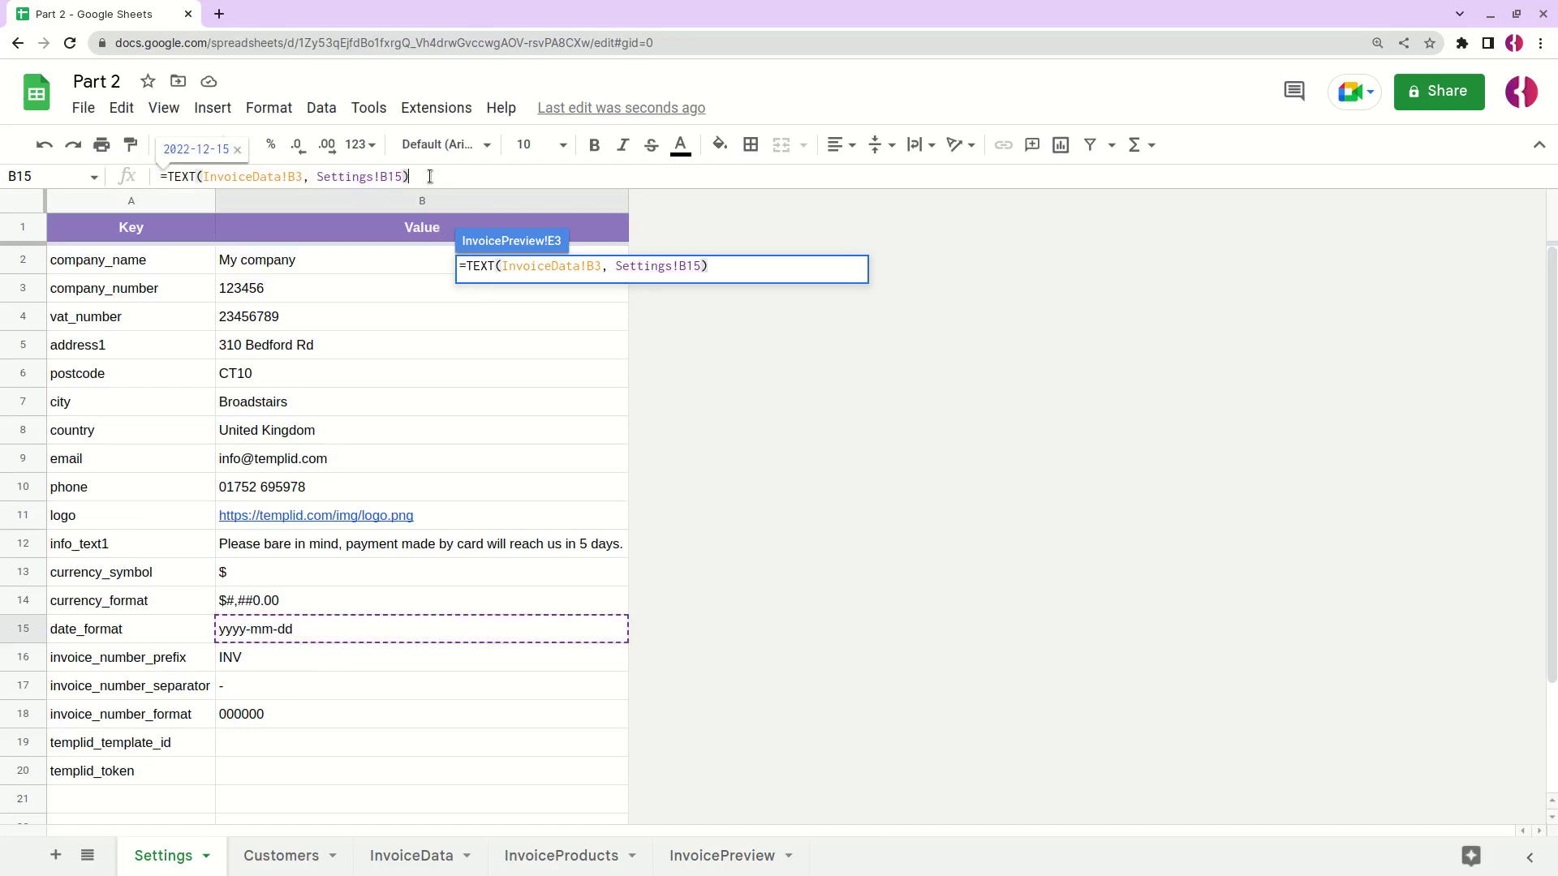
key(Return)
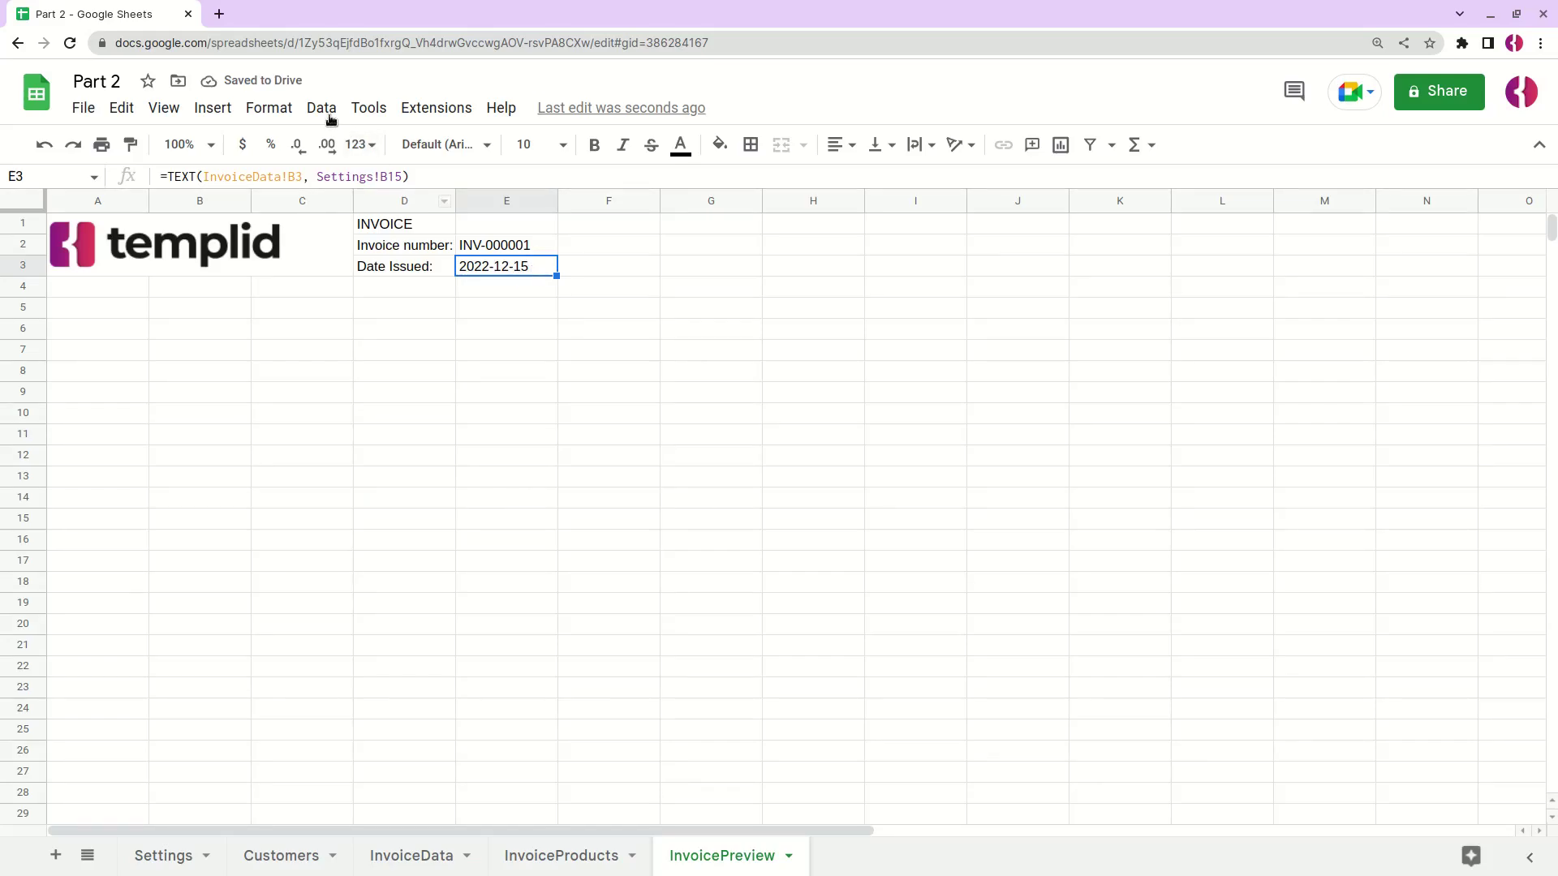
click(272, 111)
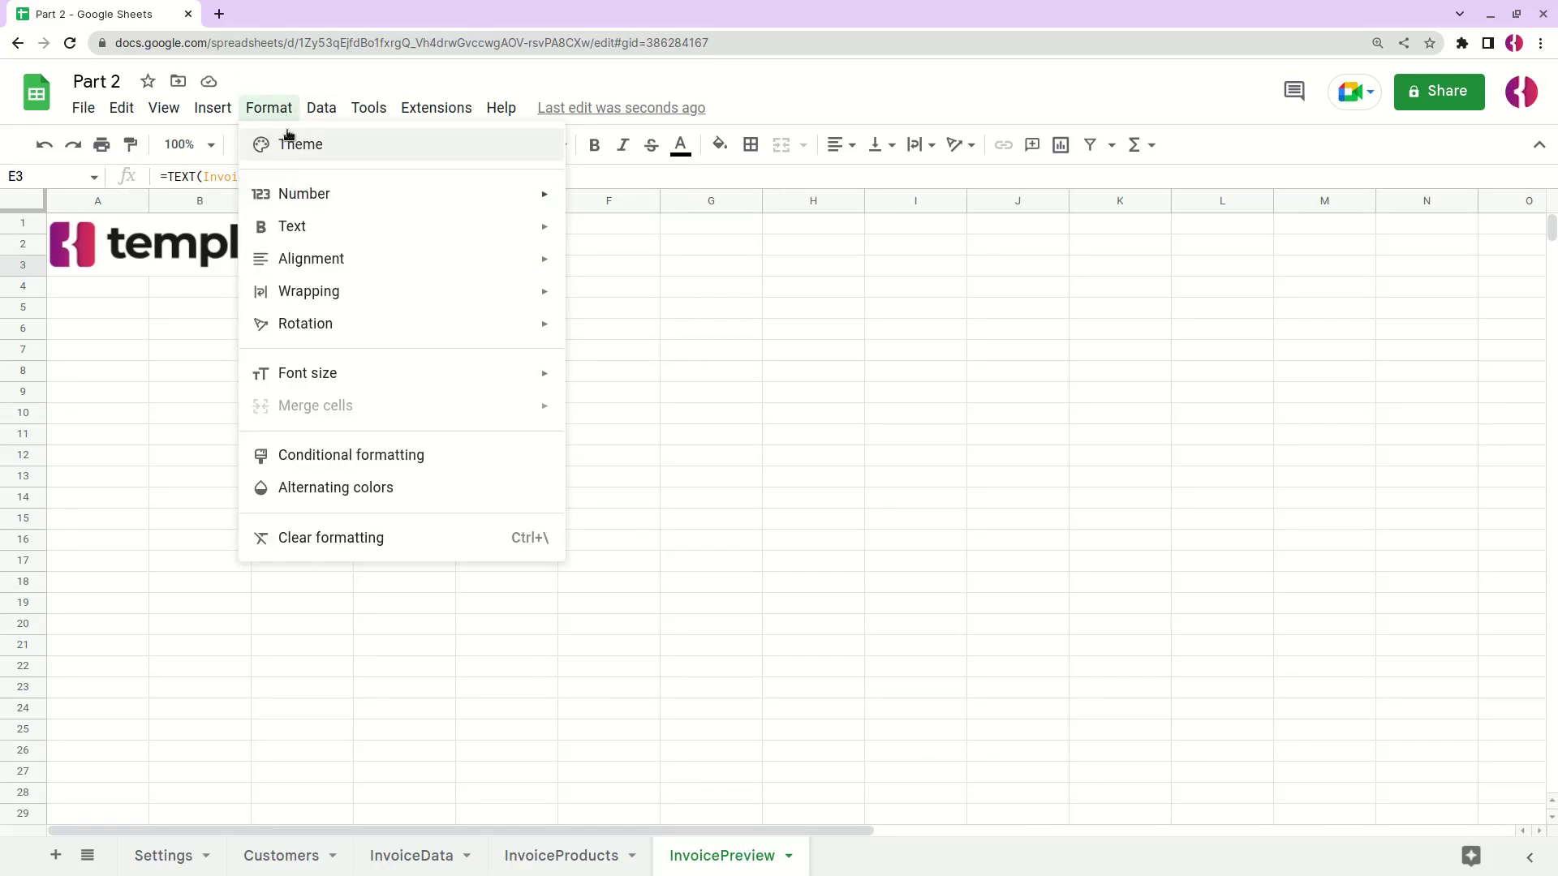
mouse_move(293, 193)
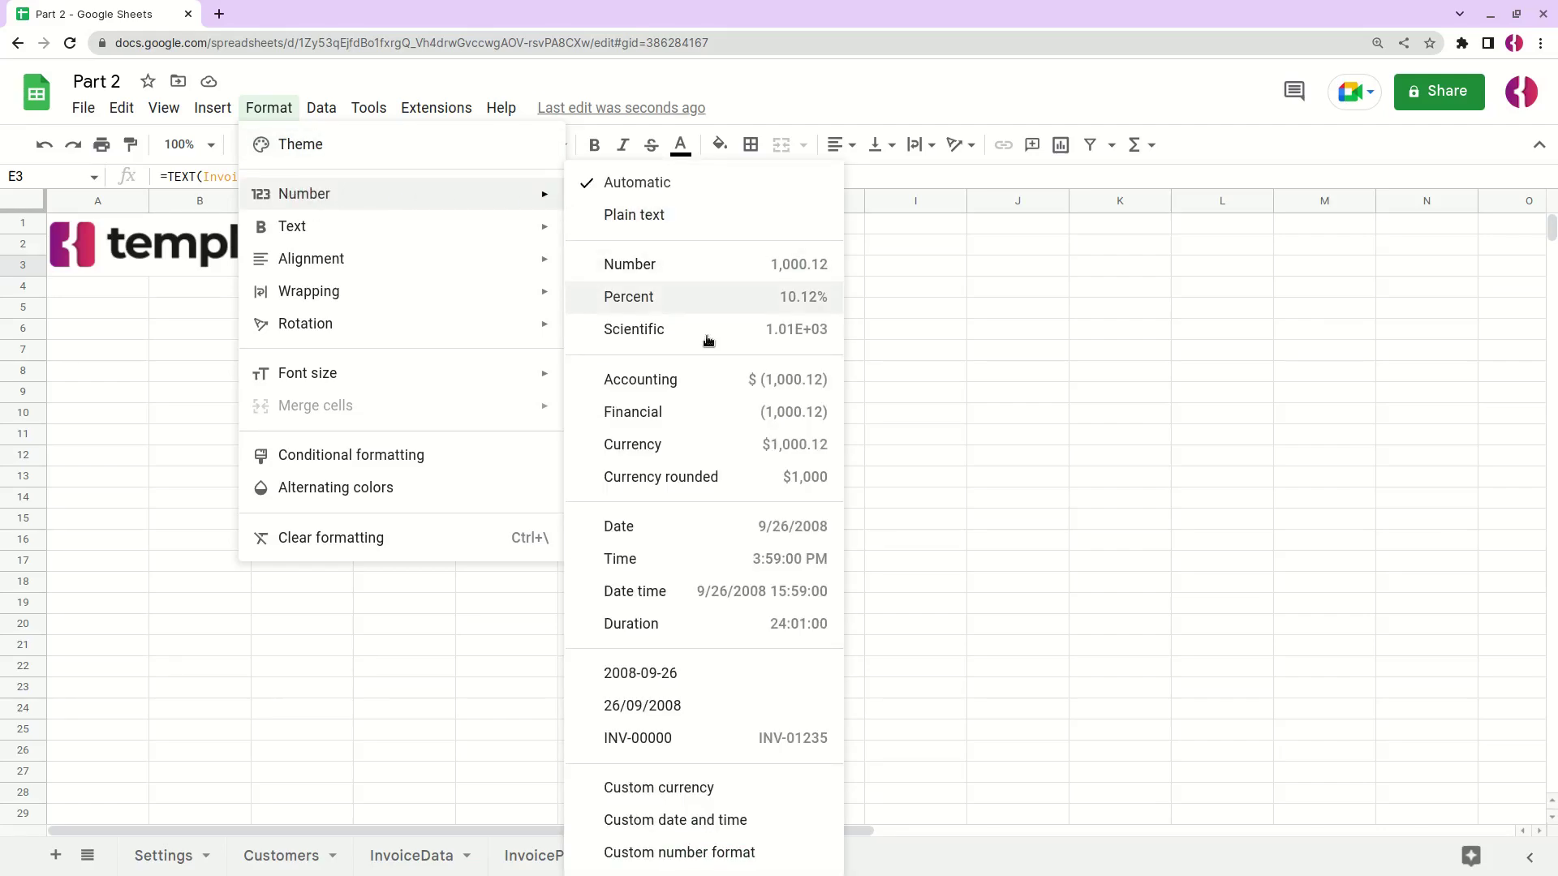
key(Escape)
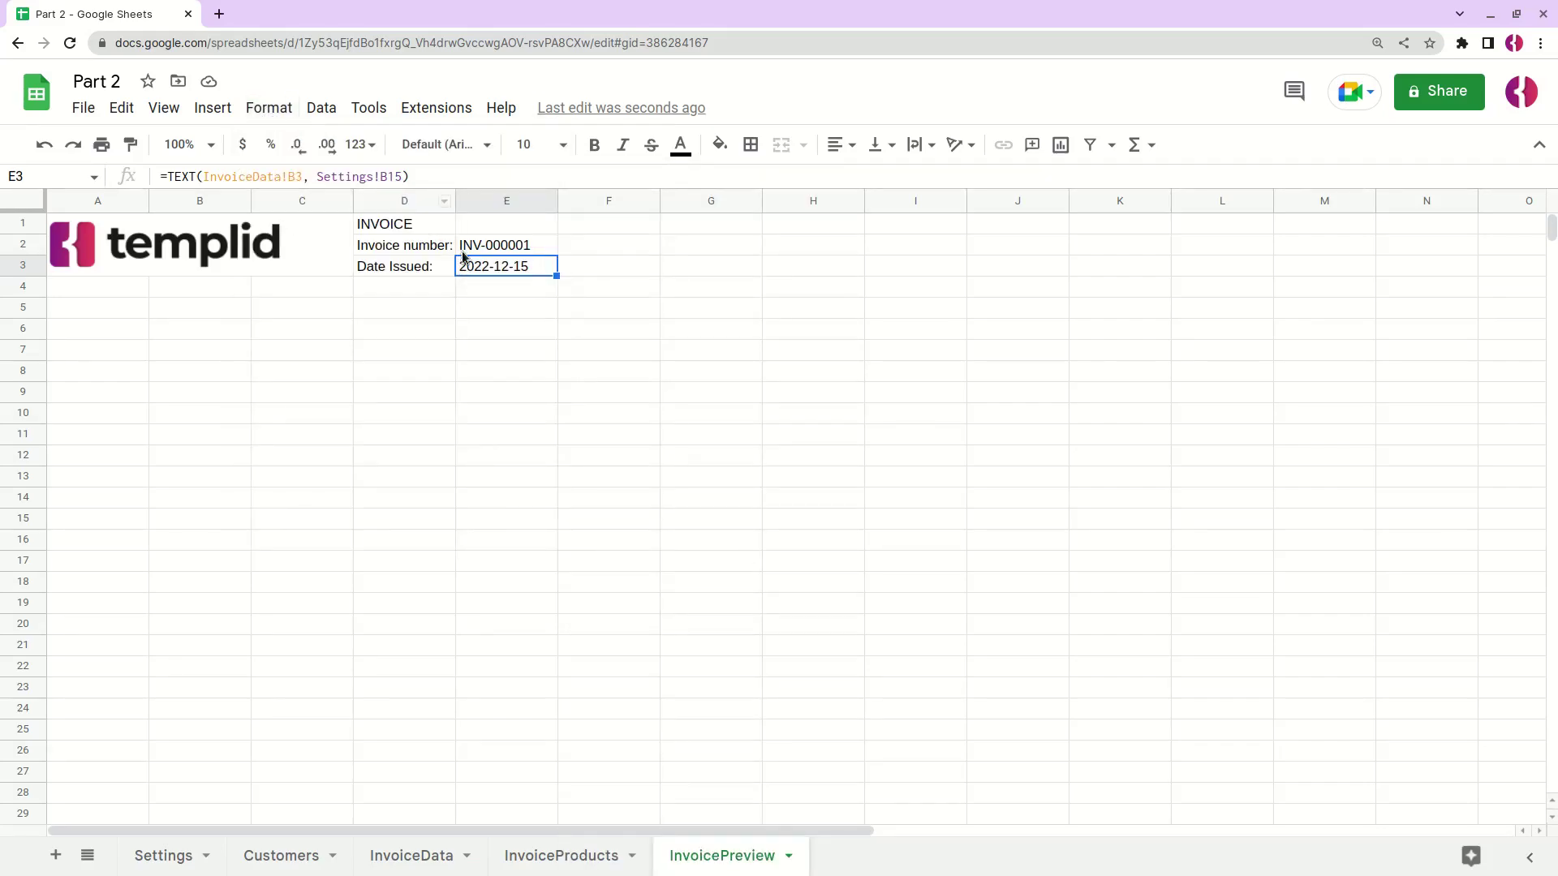
click(166, 857)
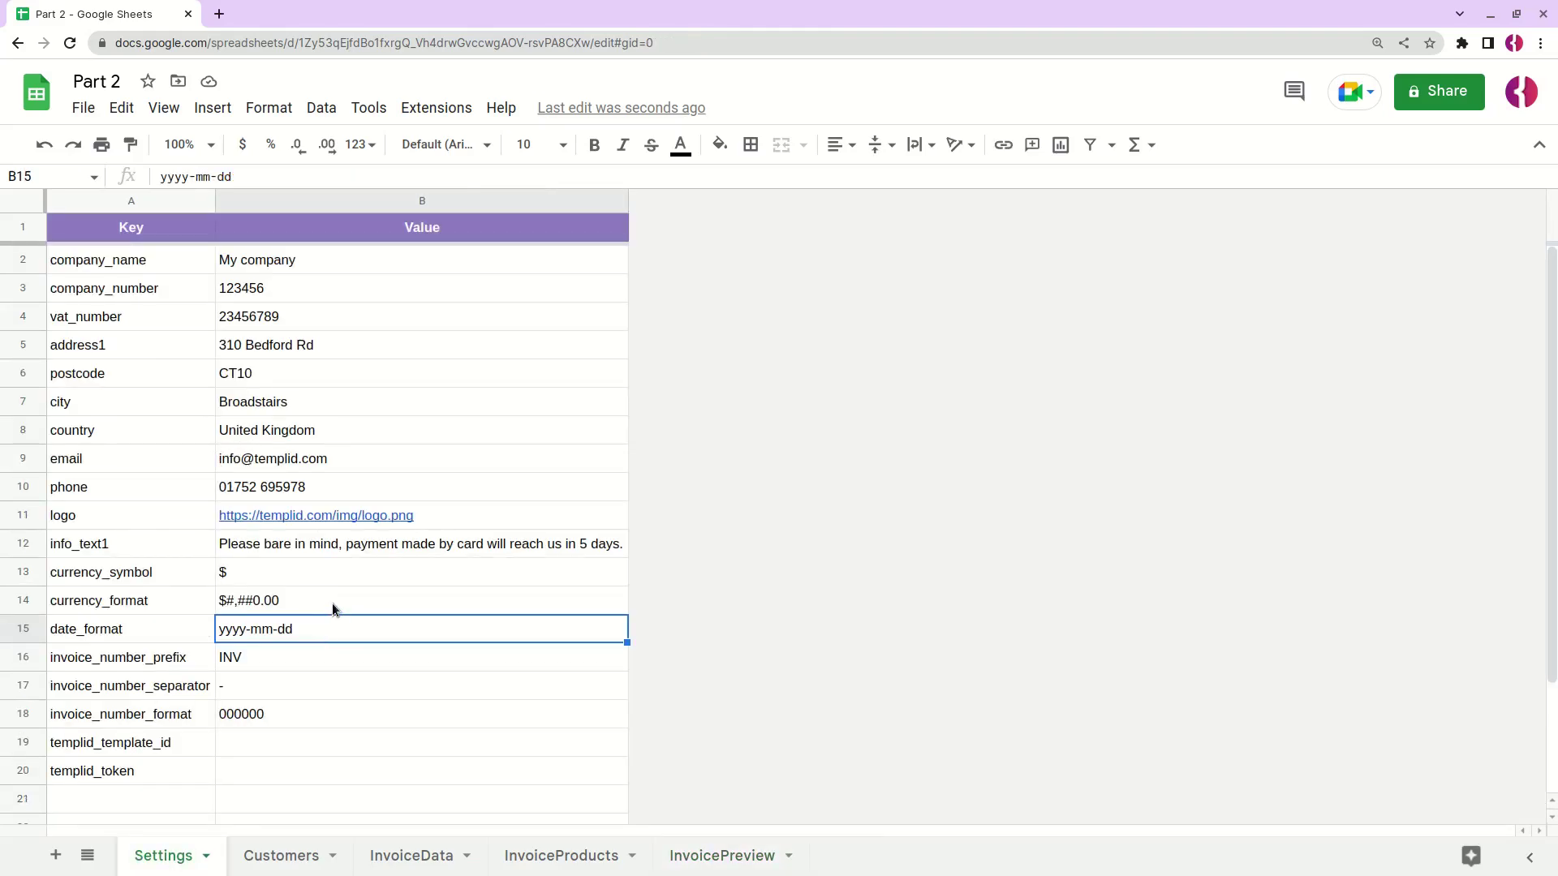
click(696, 855)
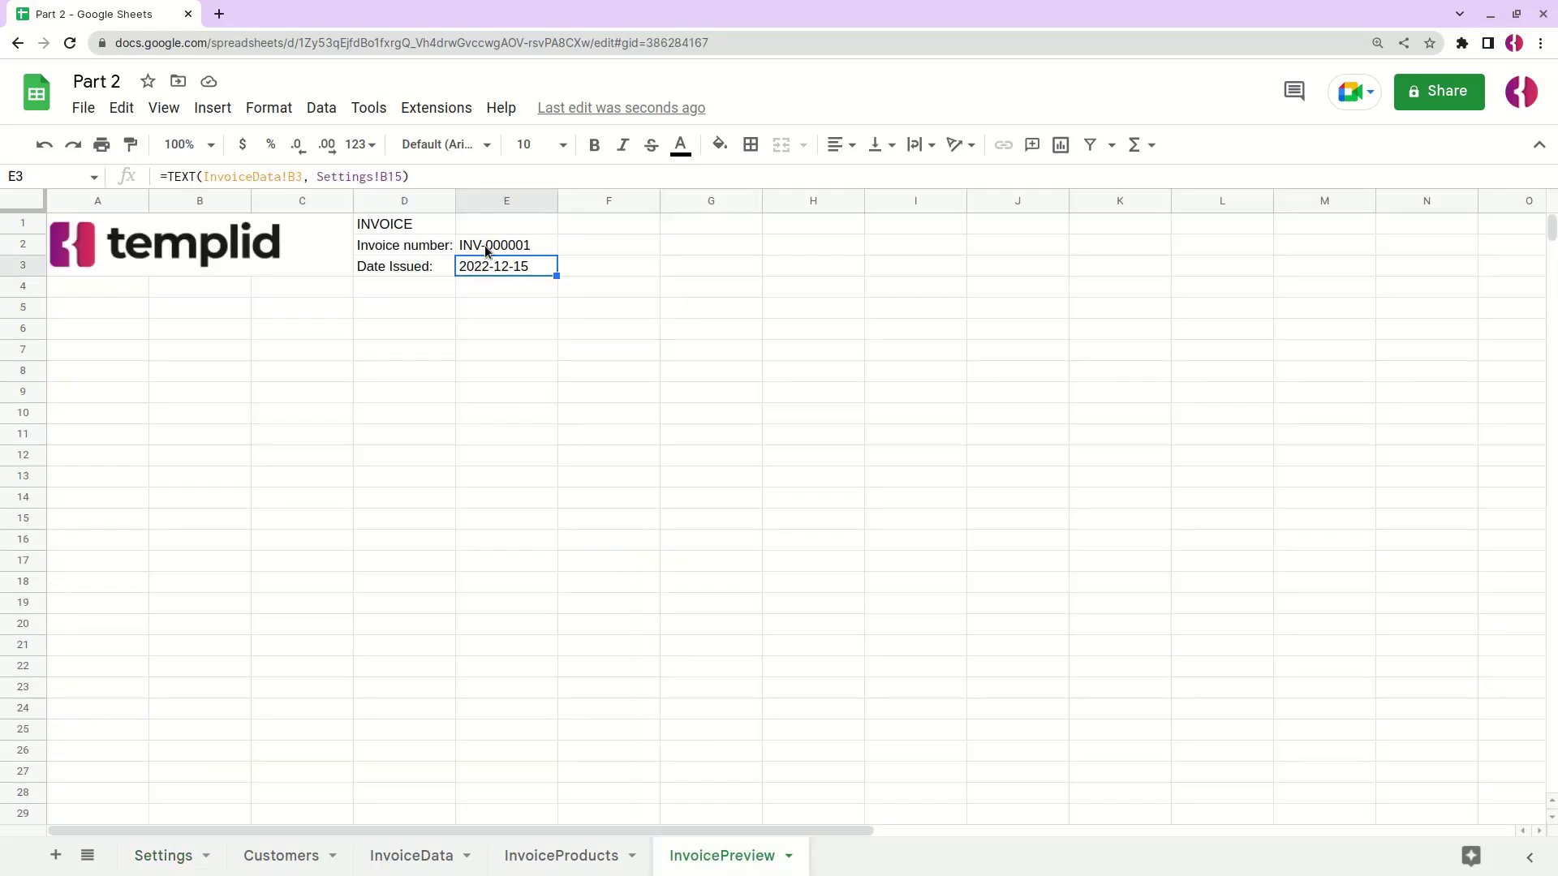
click(142, 857)
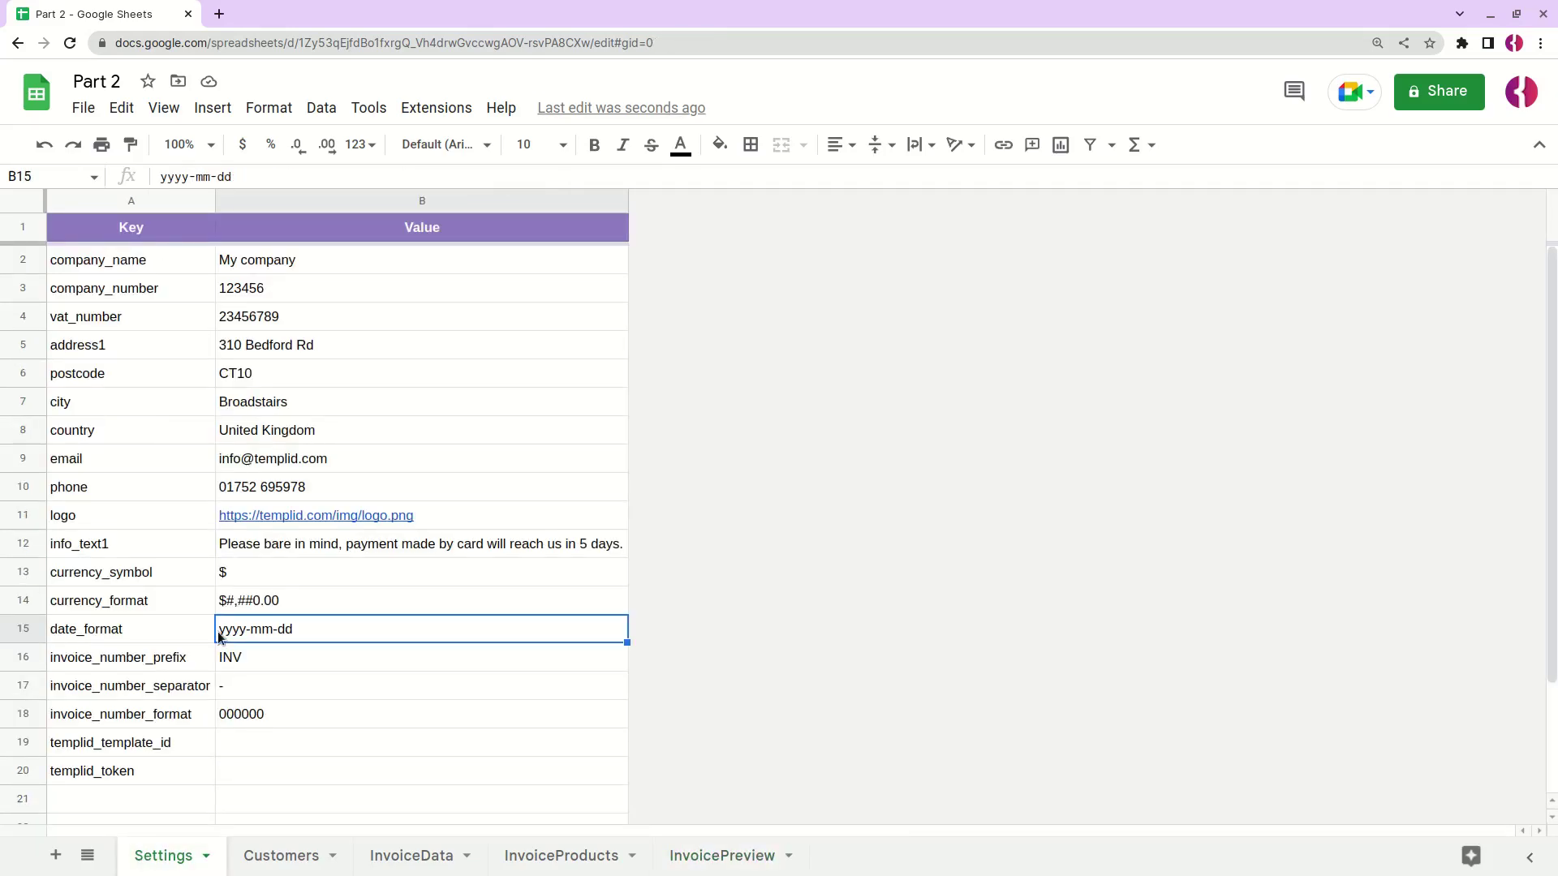
click(710, 859)
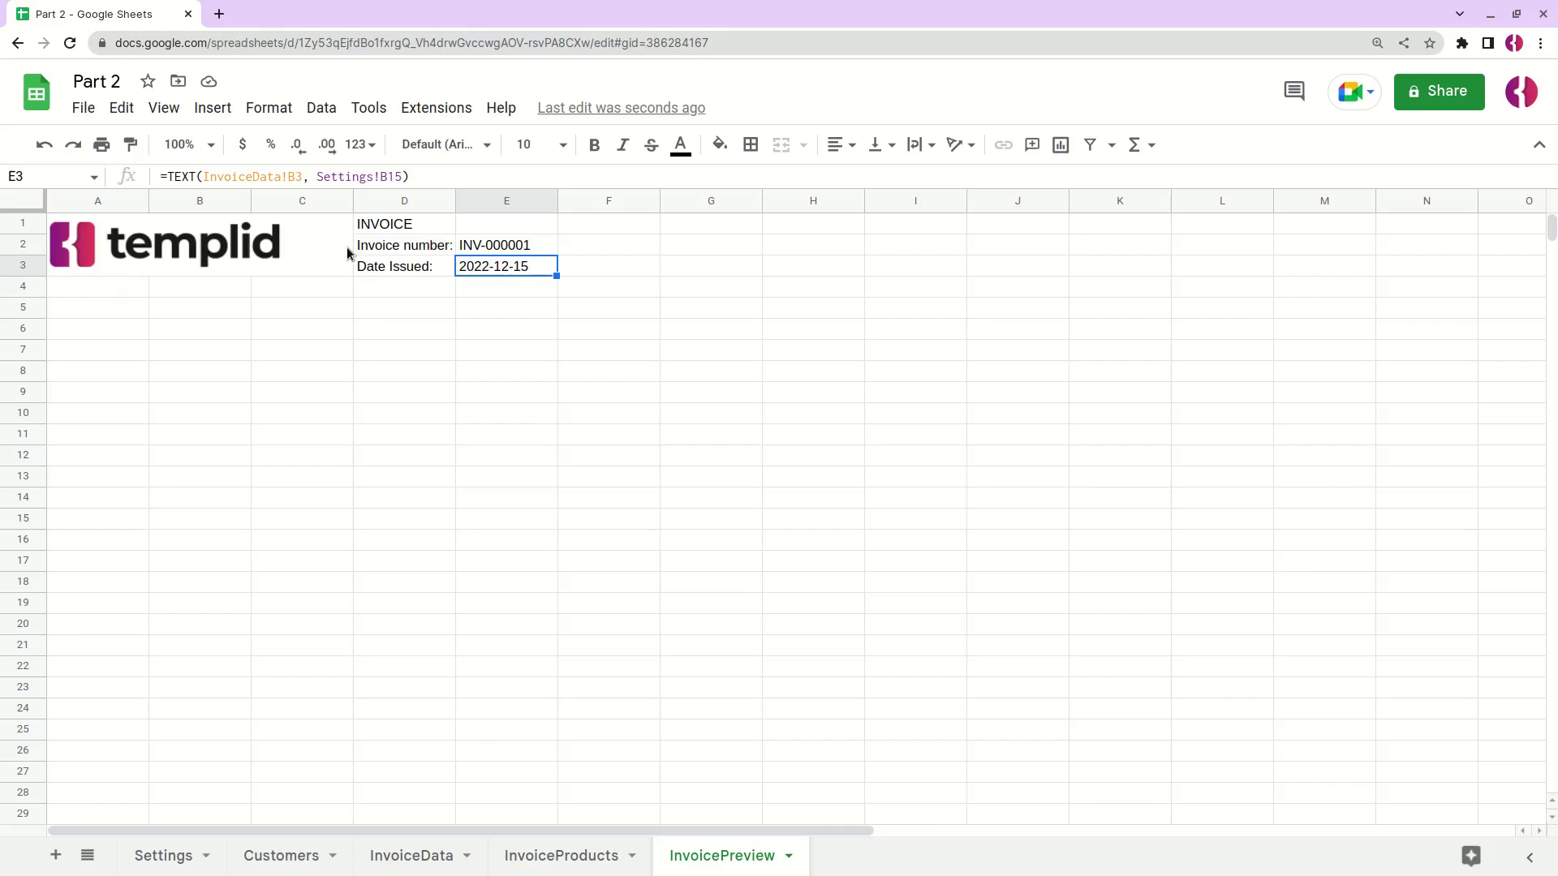
- Bold the INVOICE heading in D1 and the values in E2:E3
click(417, 224)
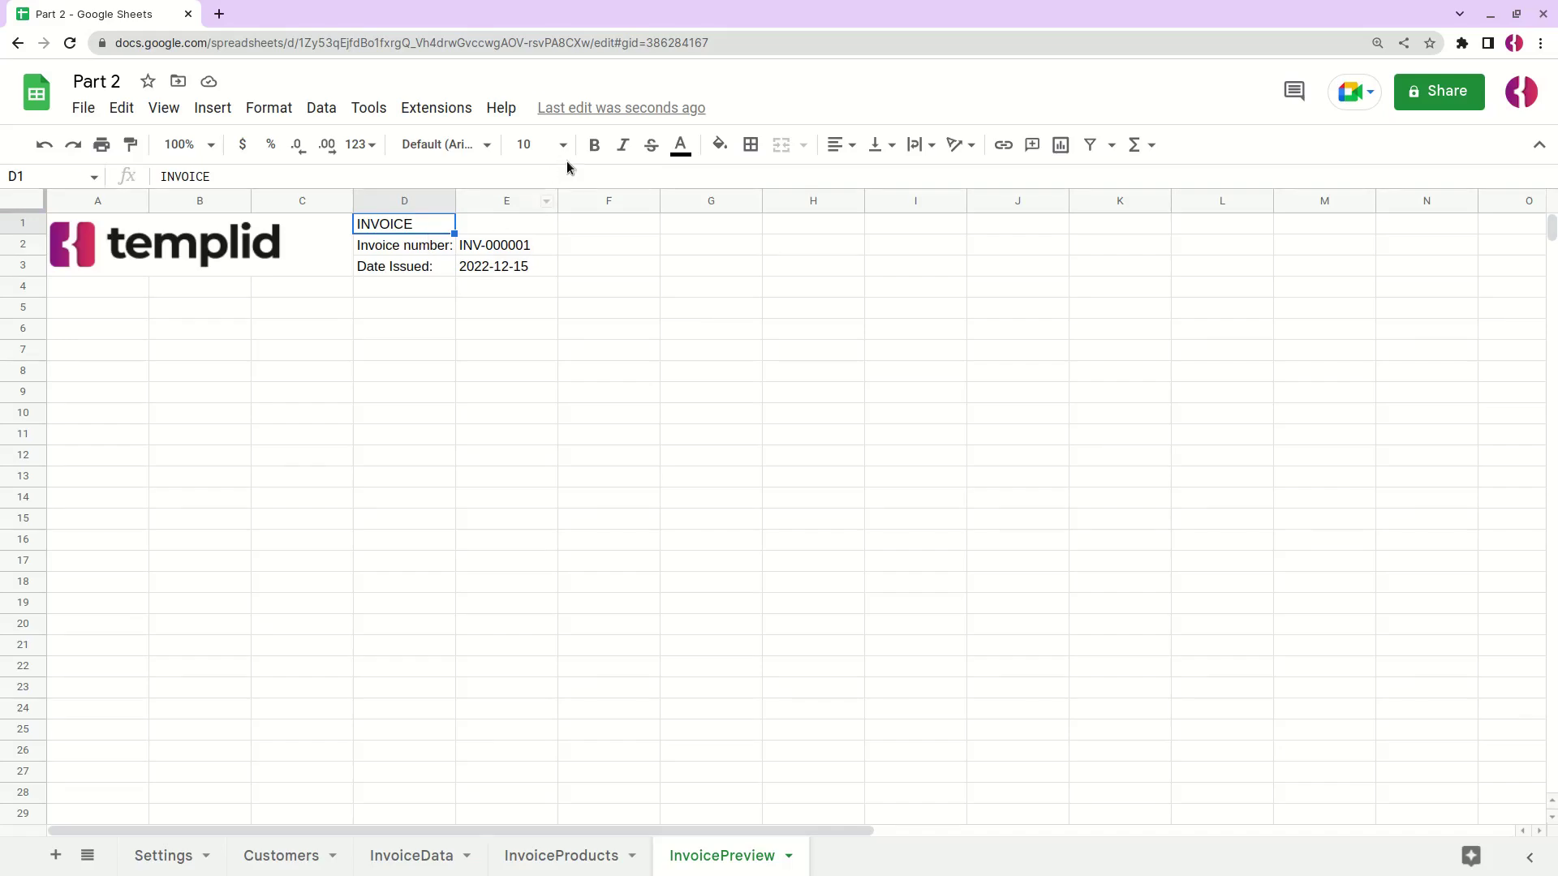
click(596, 145)
drag(494, 248, 496, 267)
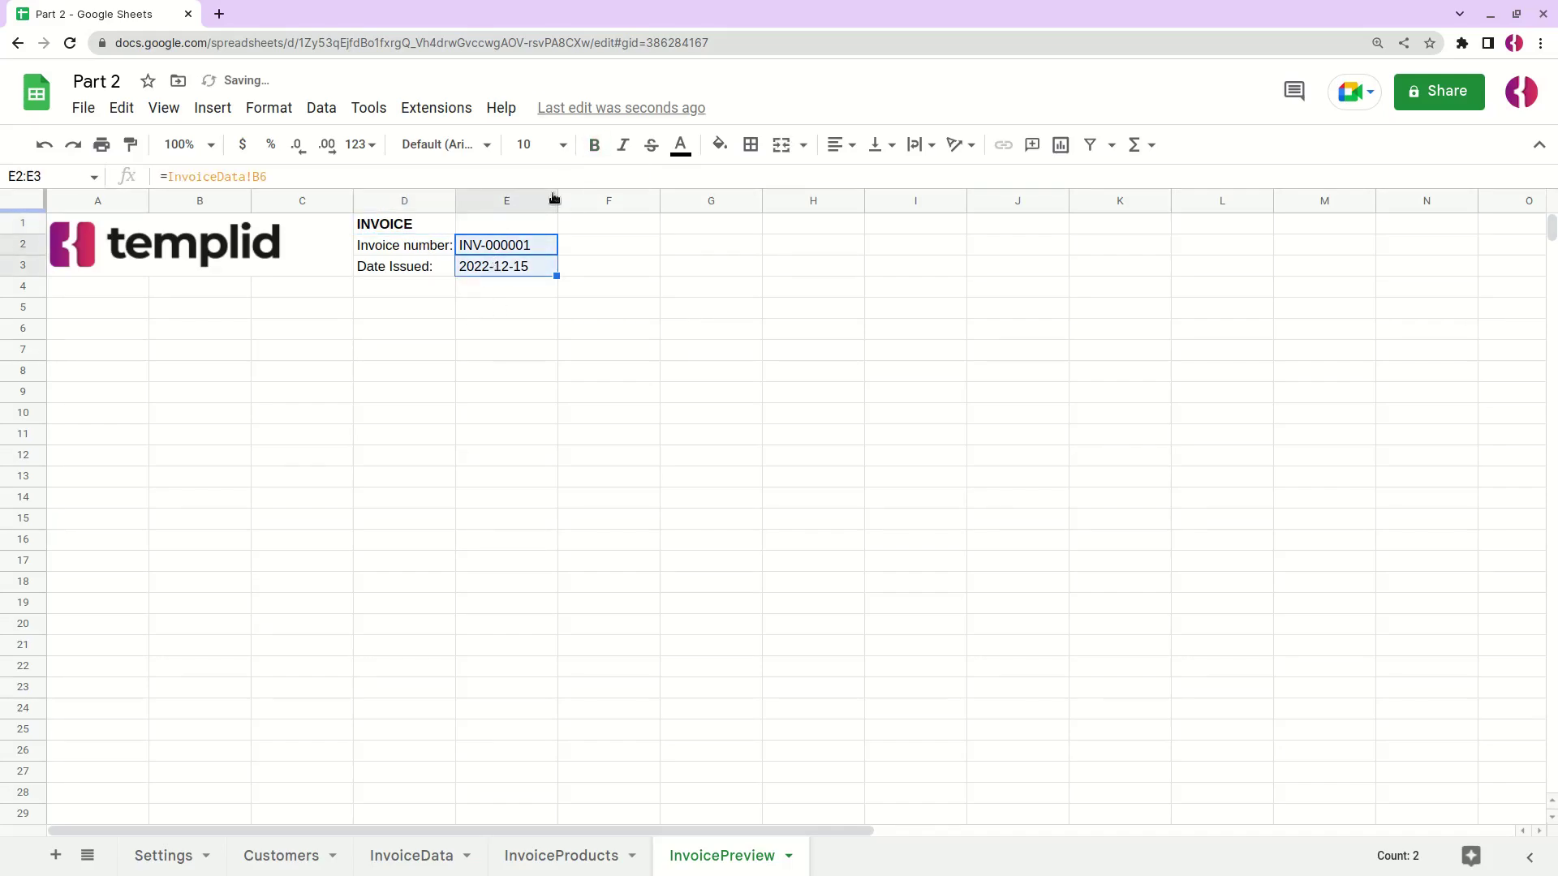
click(596, 145)
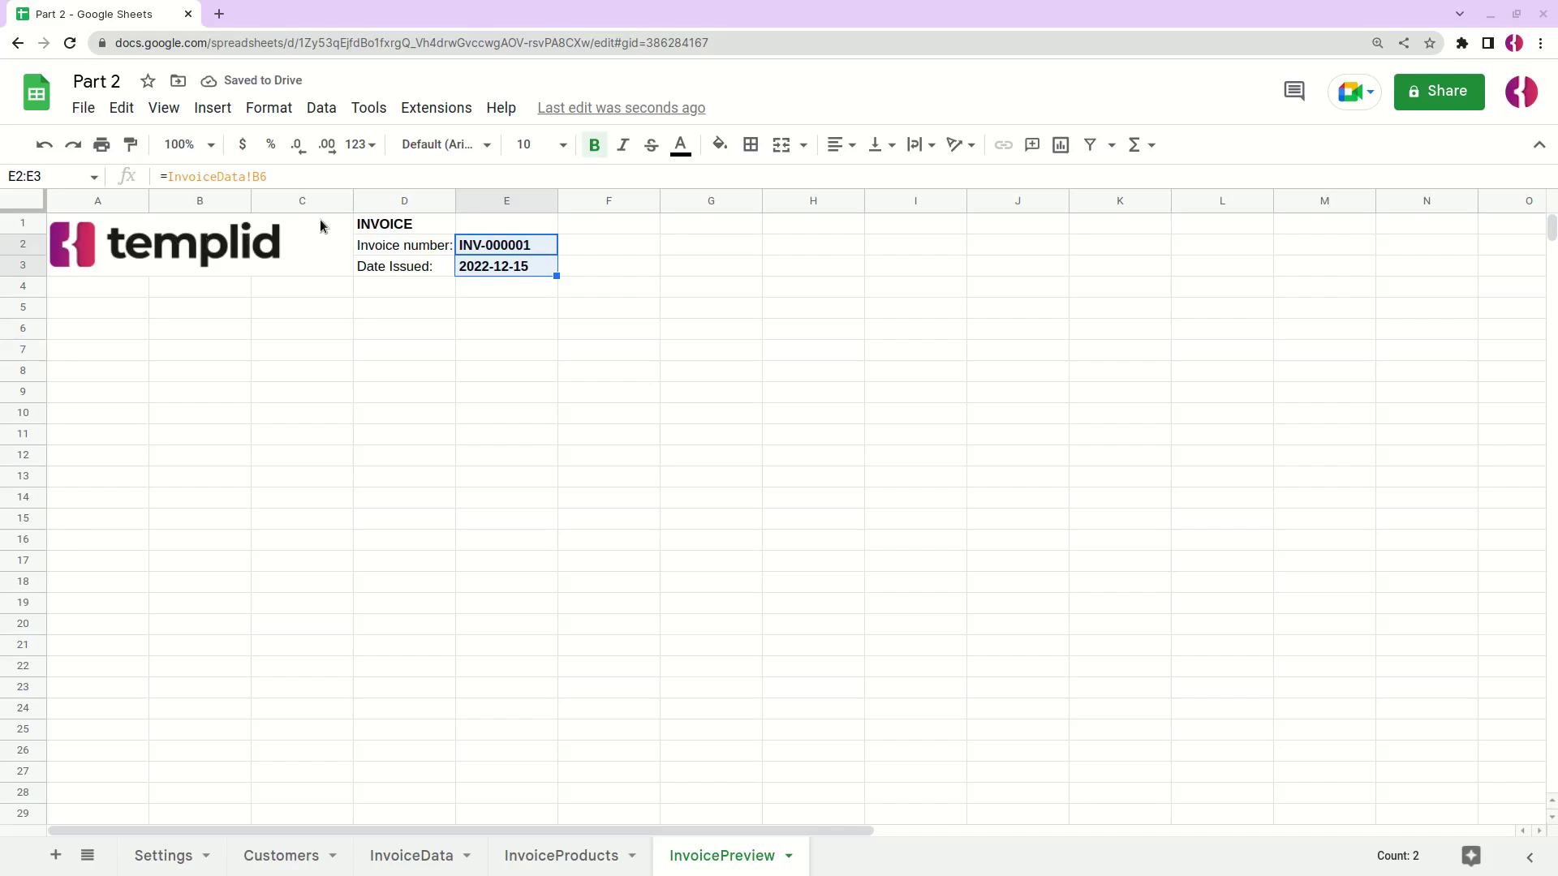
- Set the INVOICE heading to size 18 and autofit column D's width
click(431, 221)
click(564, 146)
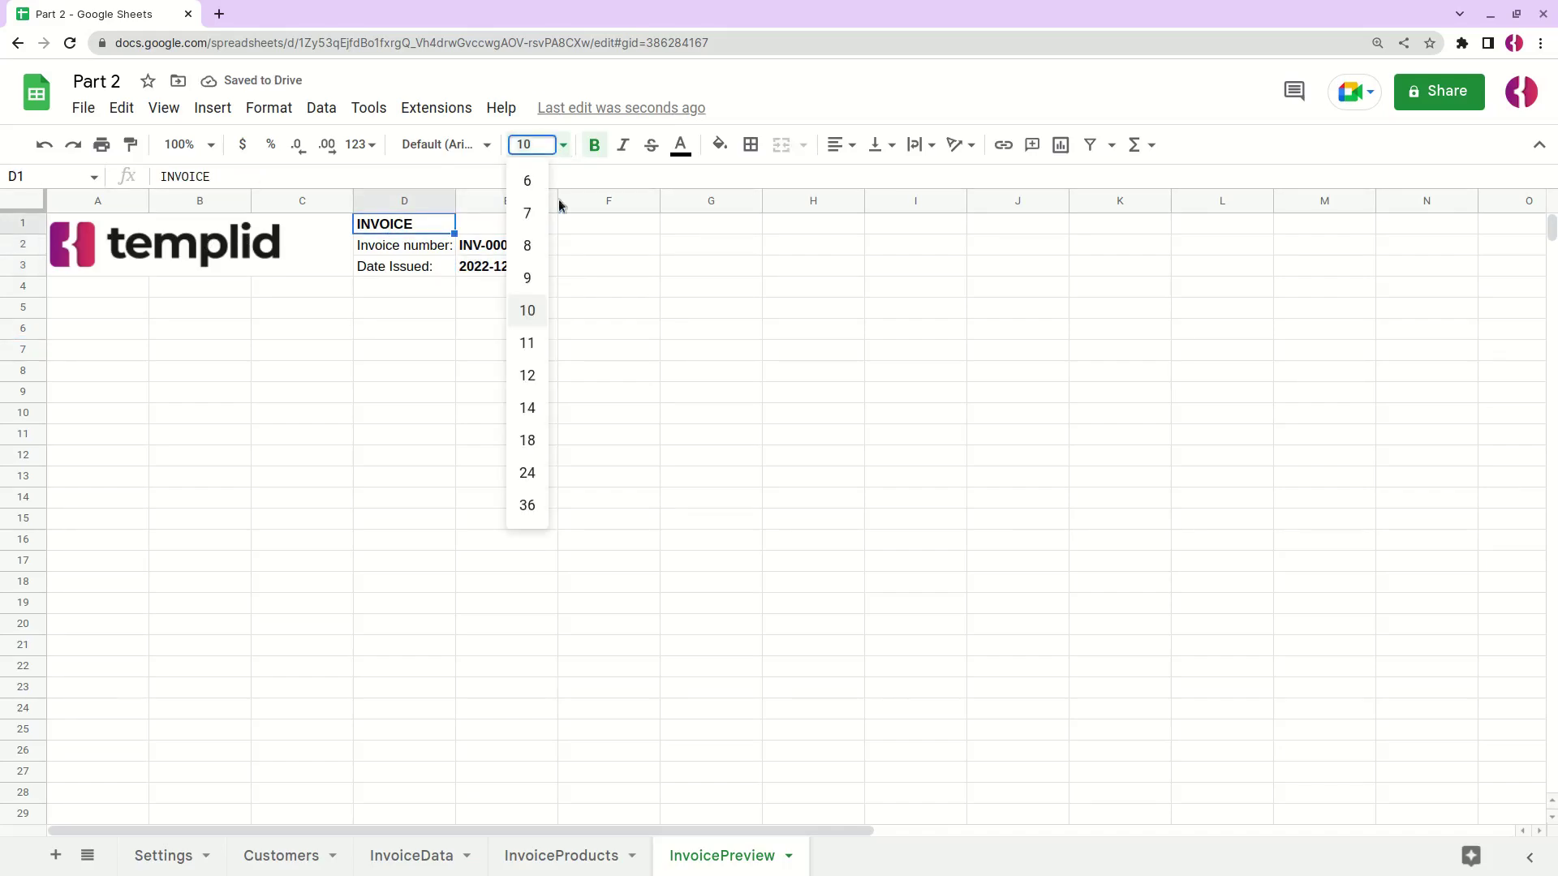
click(532, 441)
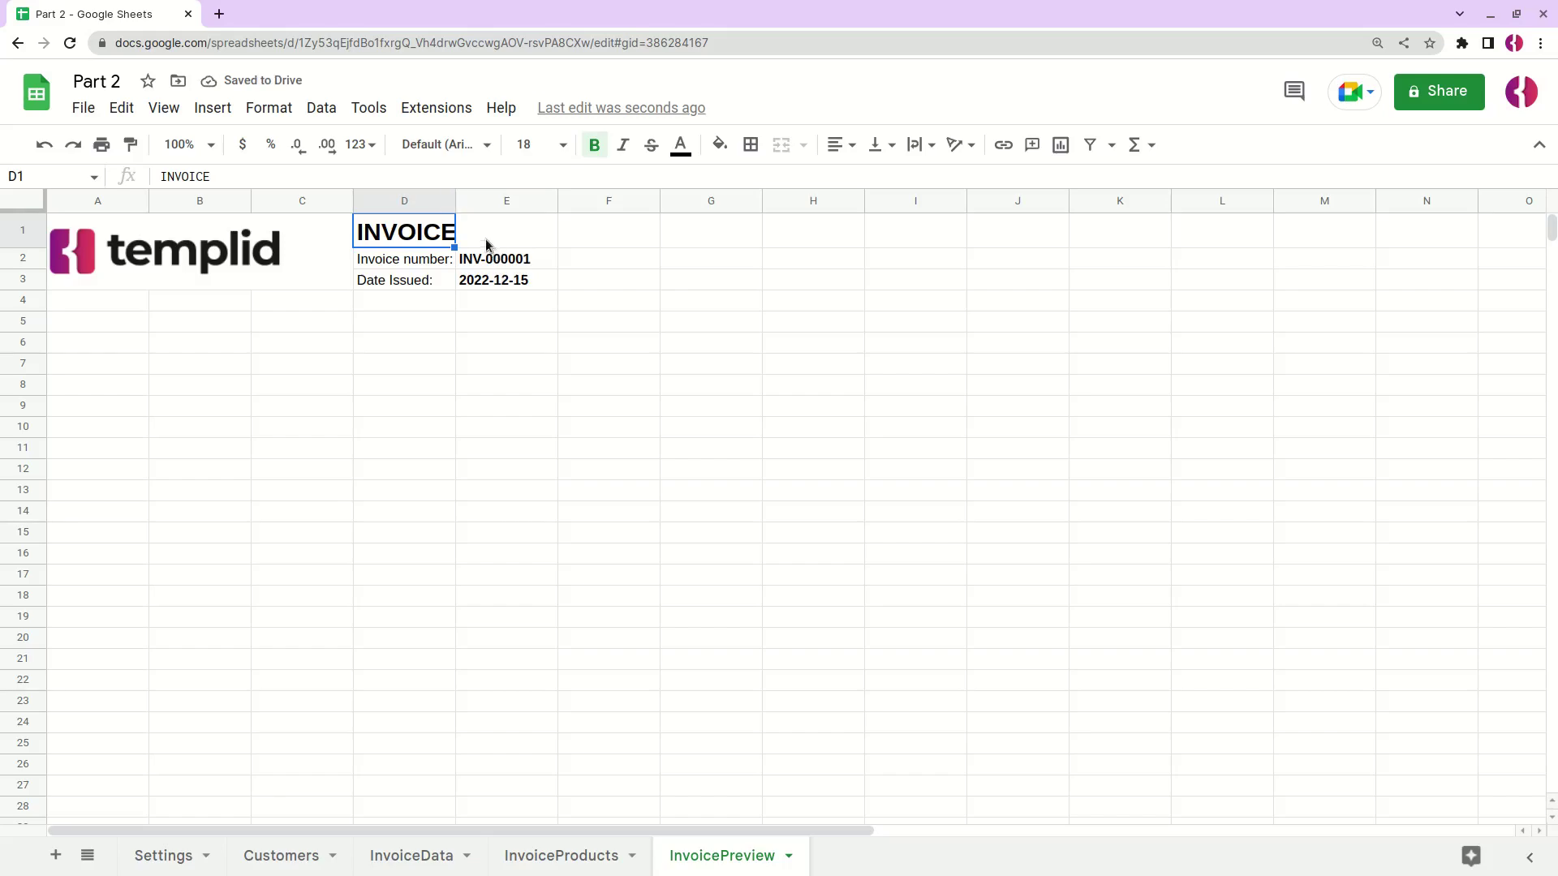
double_click(455, 201)
key(Right)
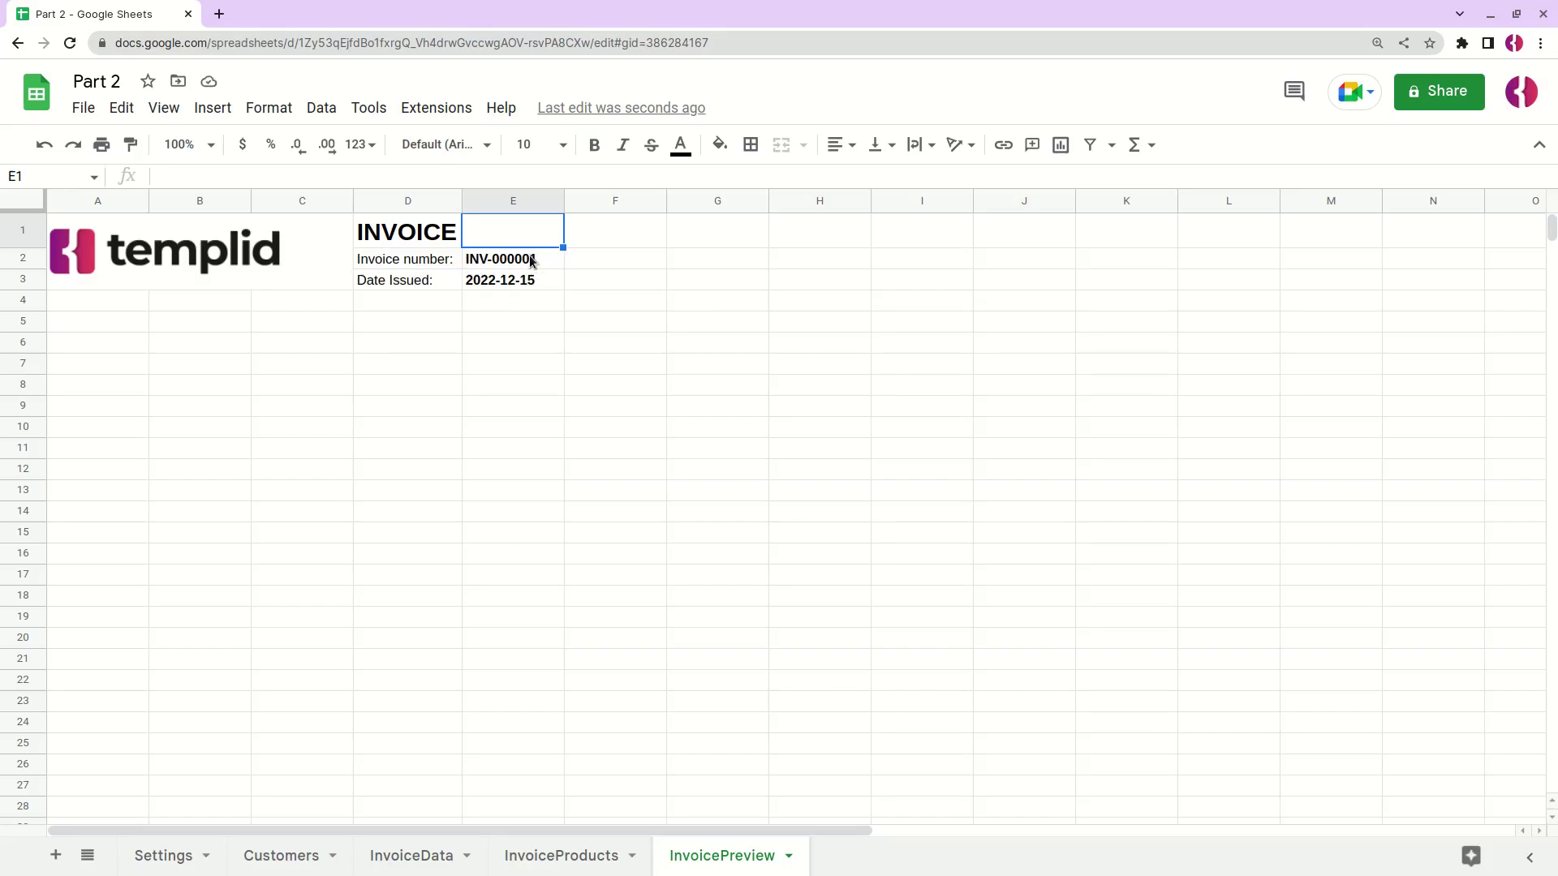
- Enter the label Bill From: in A6
click(119, 347)
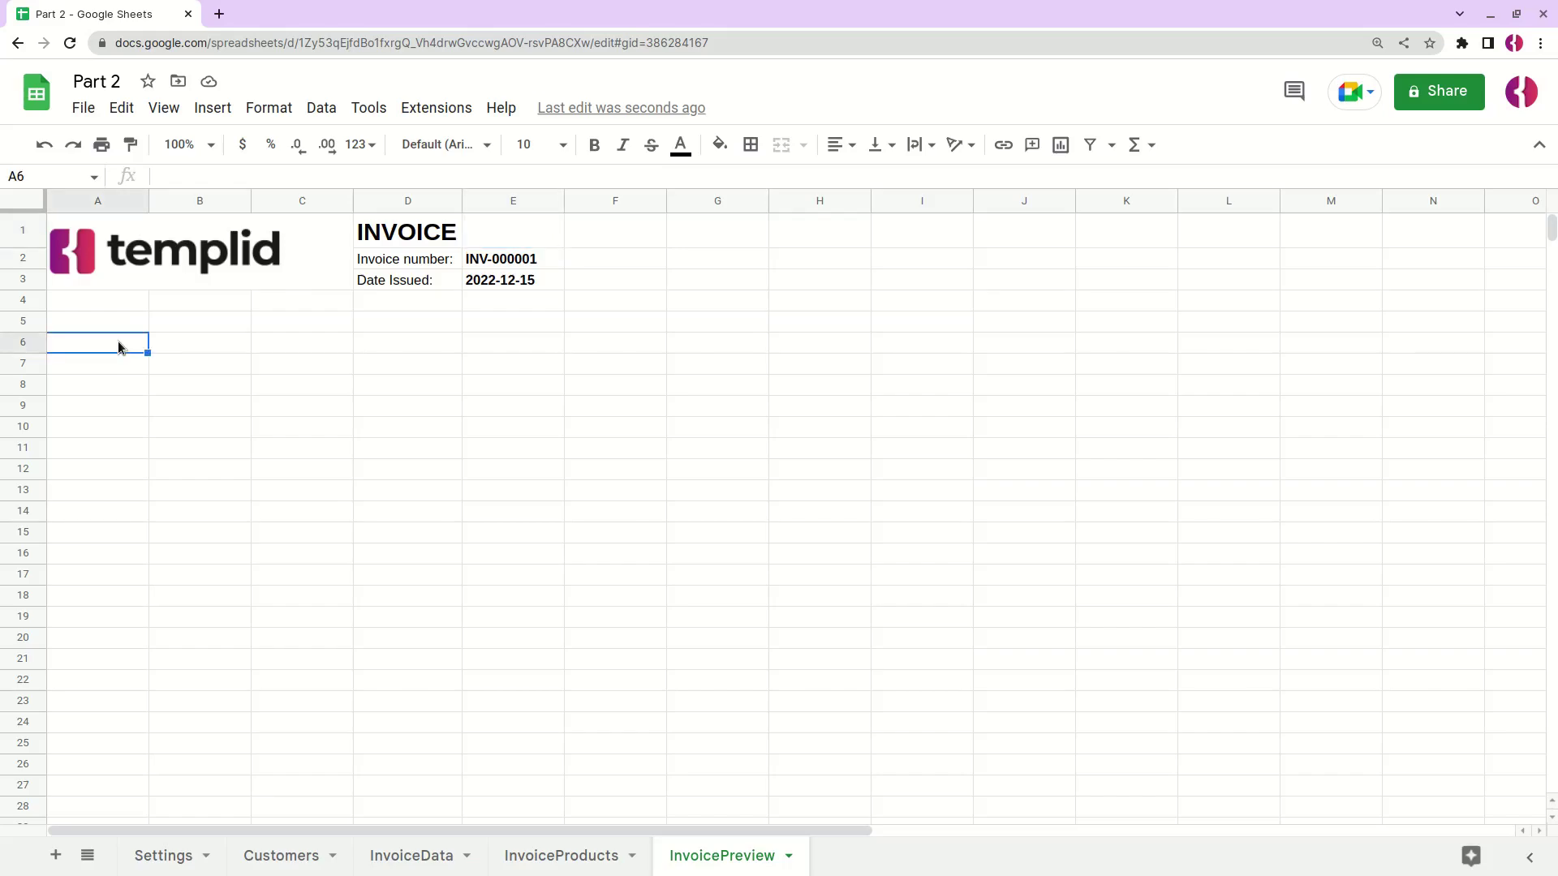
text(Bill From)
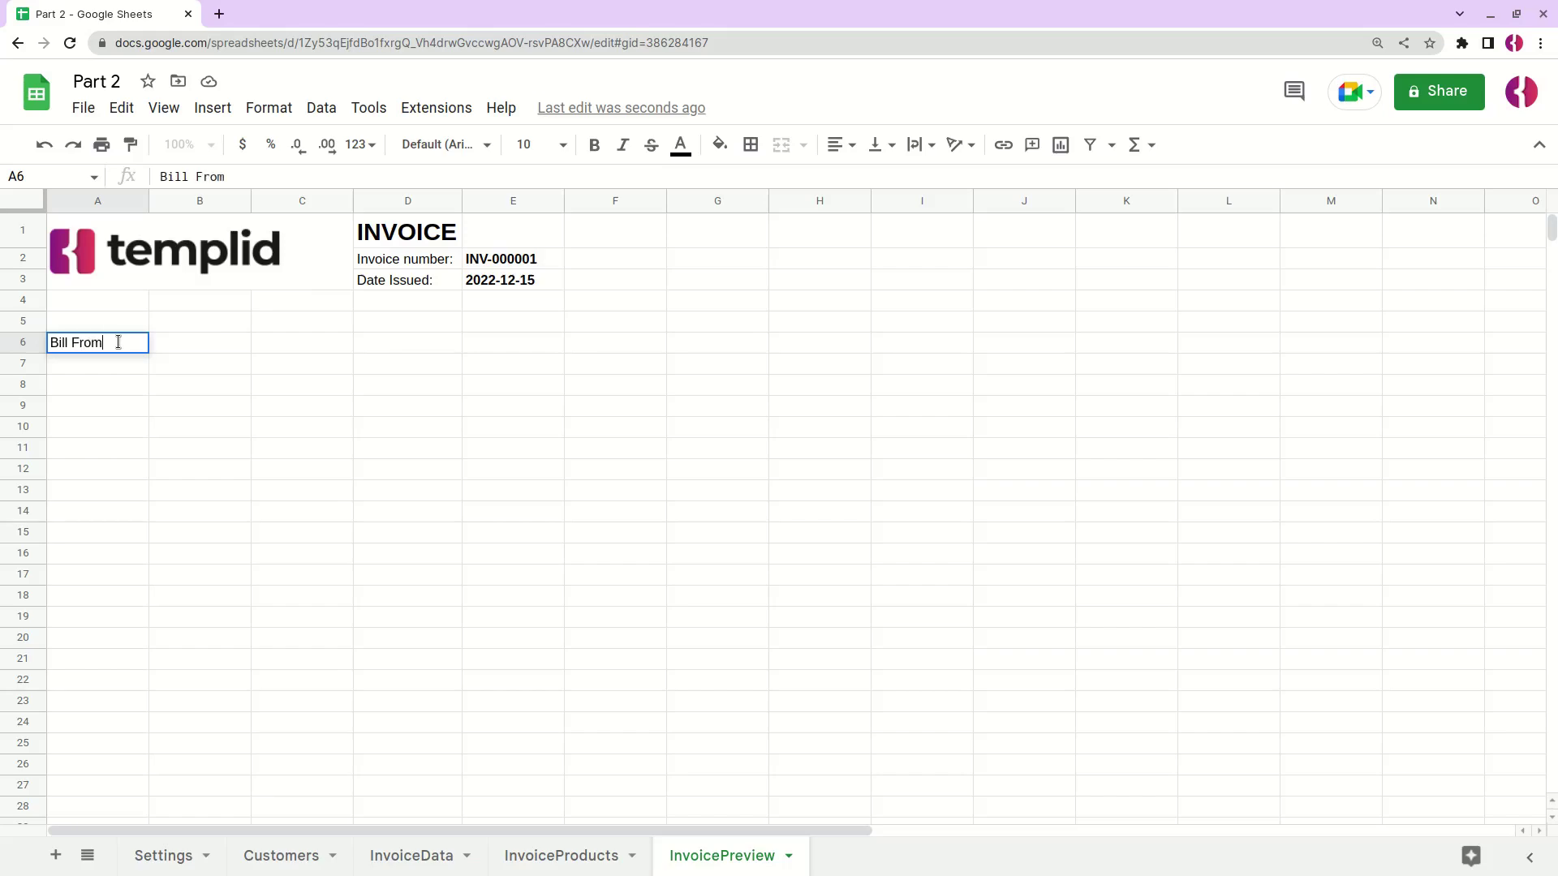
text(:)
key(Return)
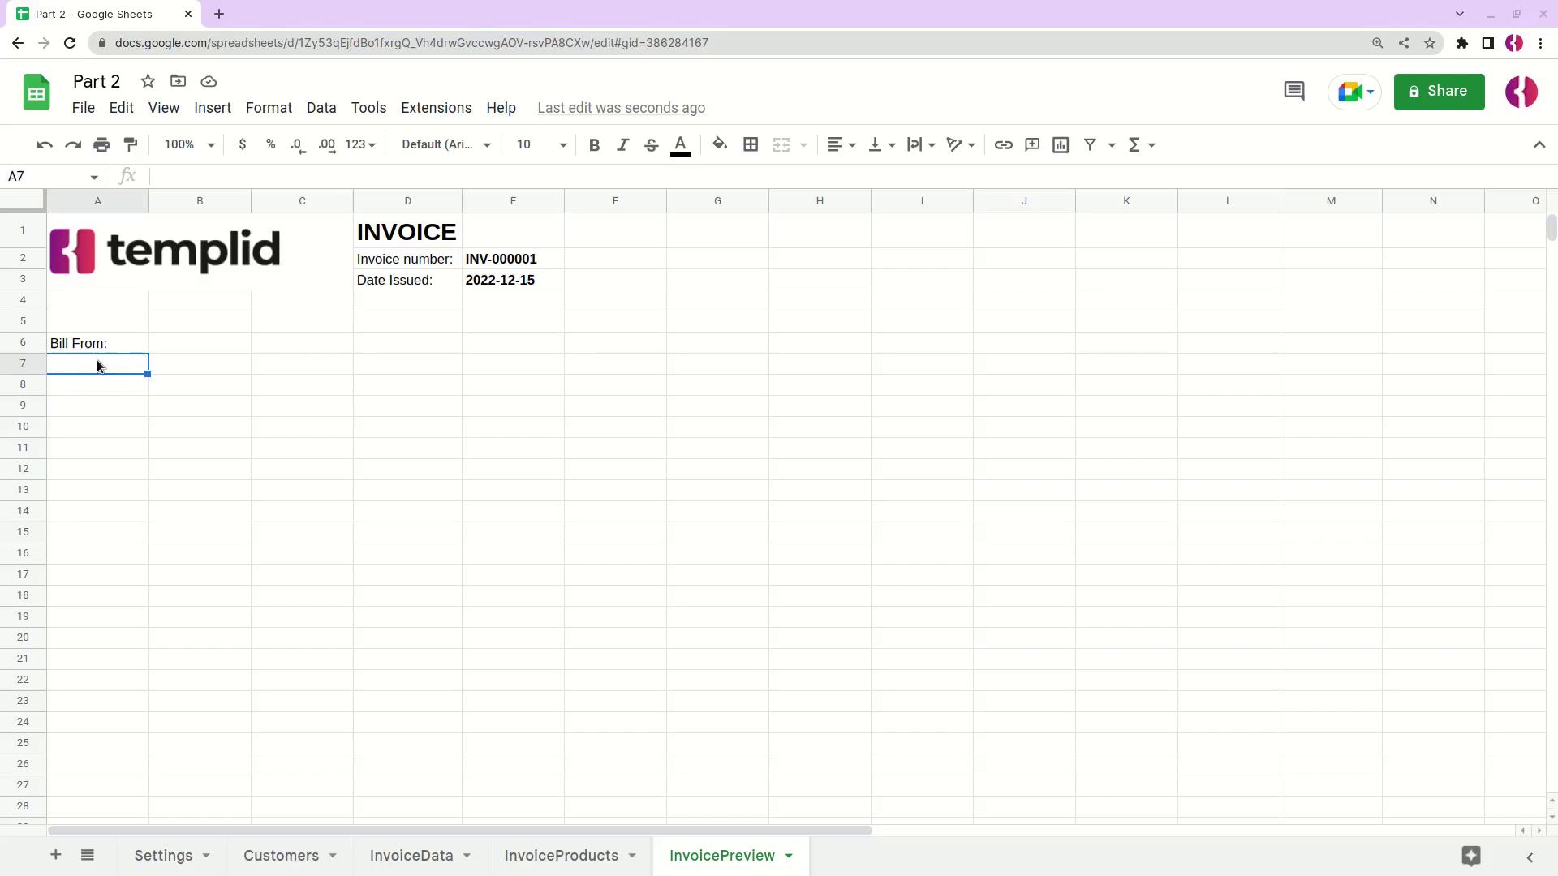
- Fill A7 with =Settings!B2 so it shows My company
text(=)
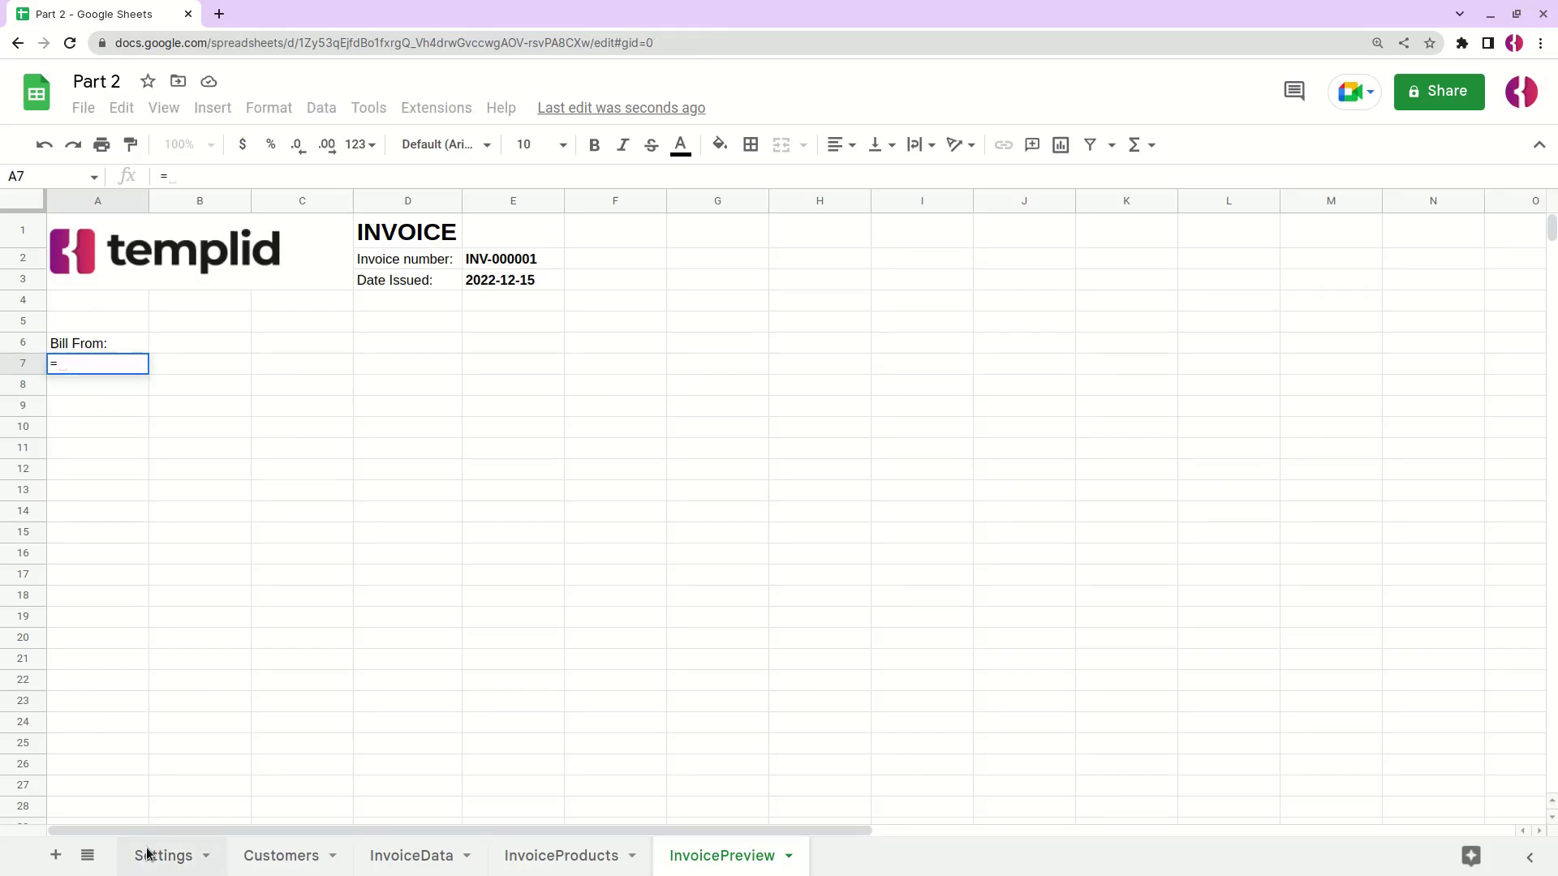
click(146, 852)
click(237, 261)
key(Return)
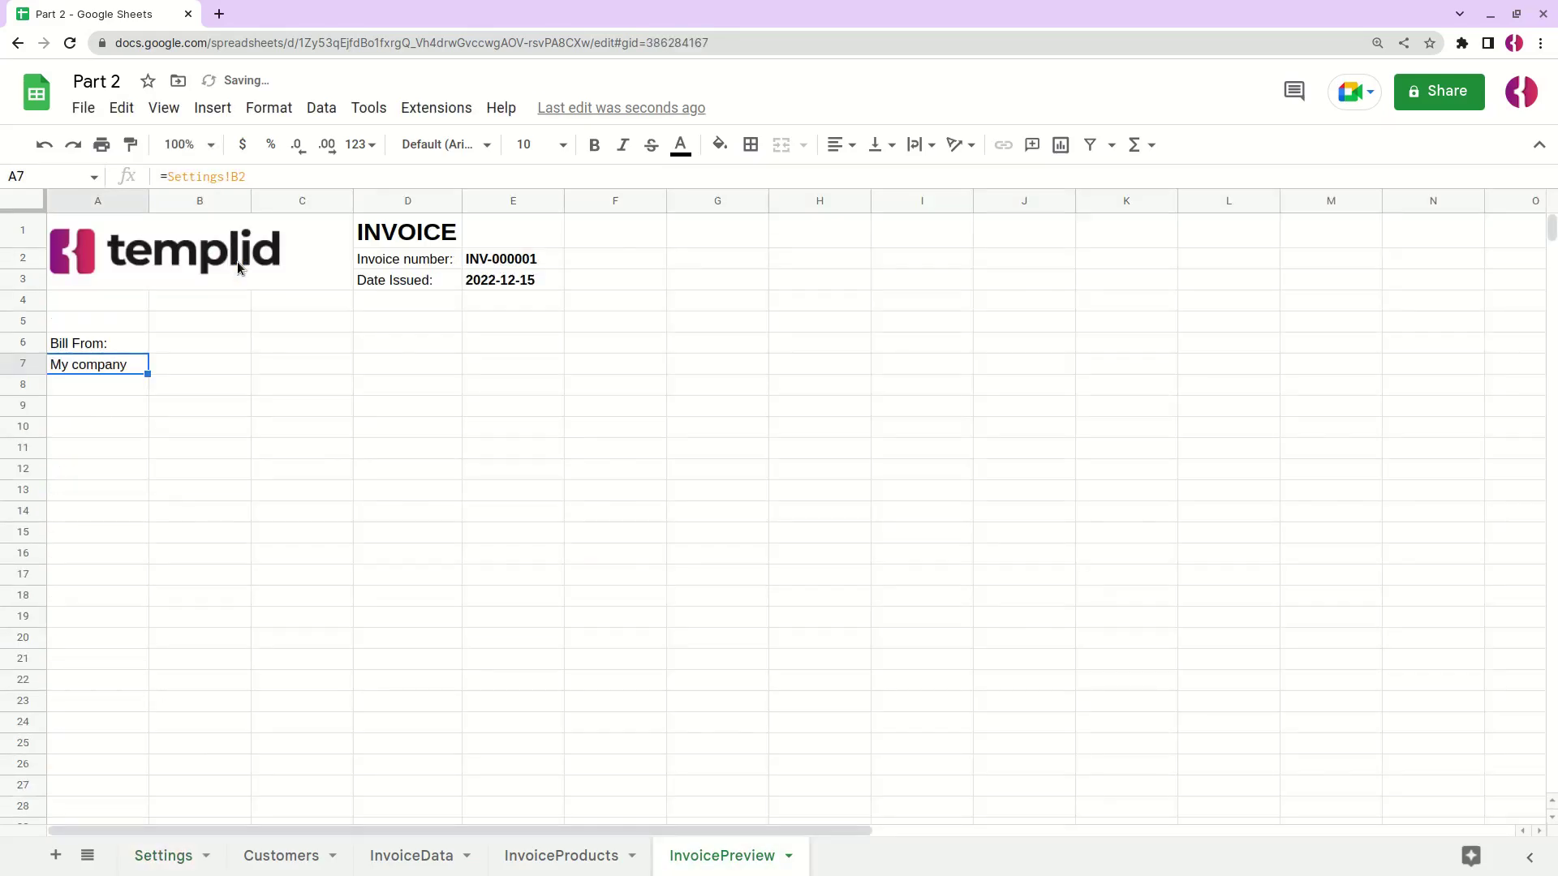
click(79, 388)
text(=)
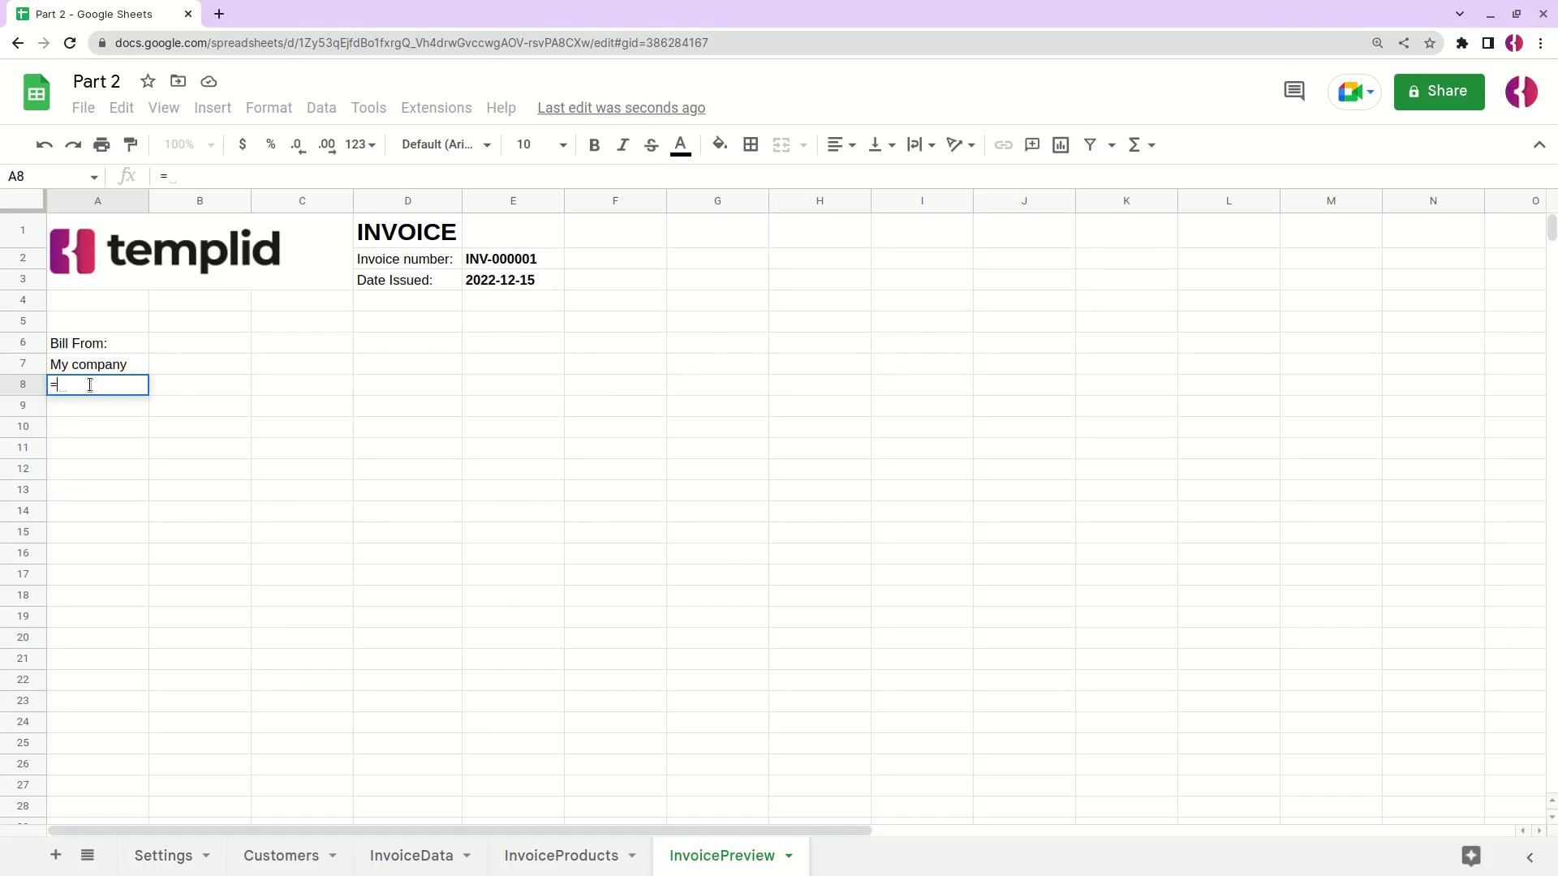
- Complete A8 as ="Comapny number: " & Settings!B3 to show the labelled company number
text("")
text(C)
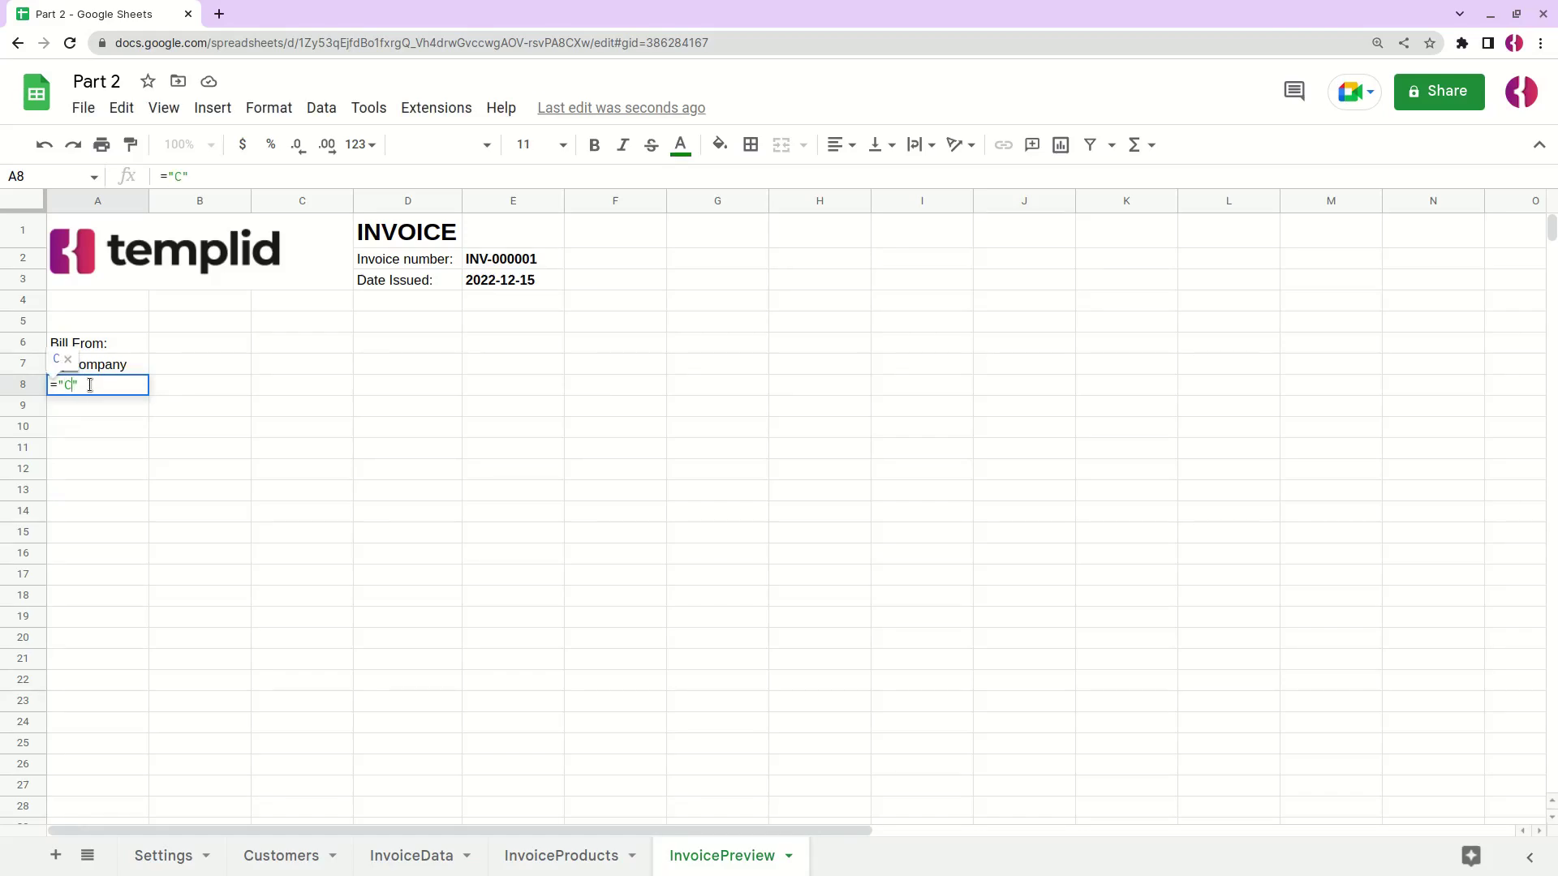
text(omapny )
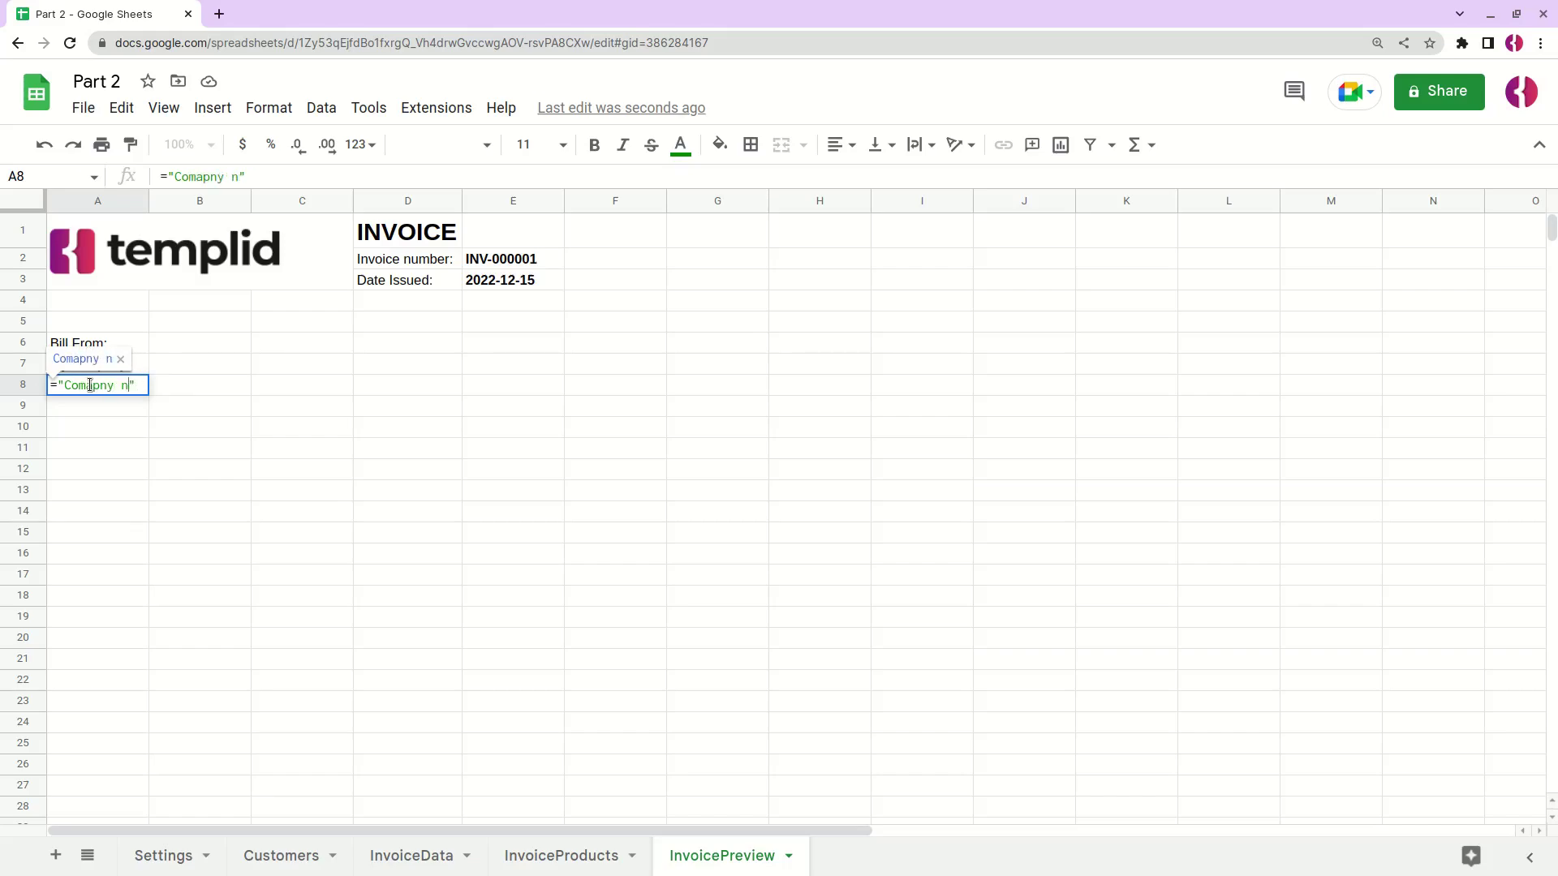
text(nymb)
key(BackSpace)
key(BackSpace)
key(BackSpace)
key(BackSpace)
text(number:)
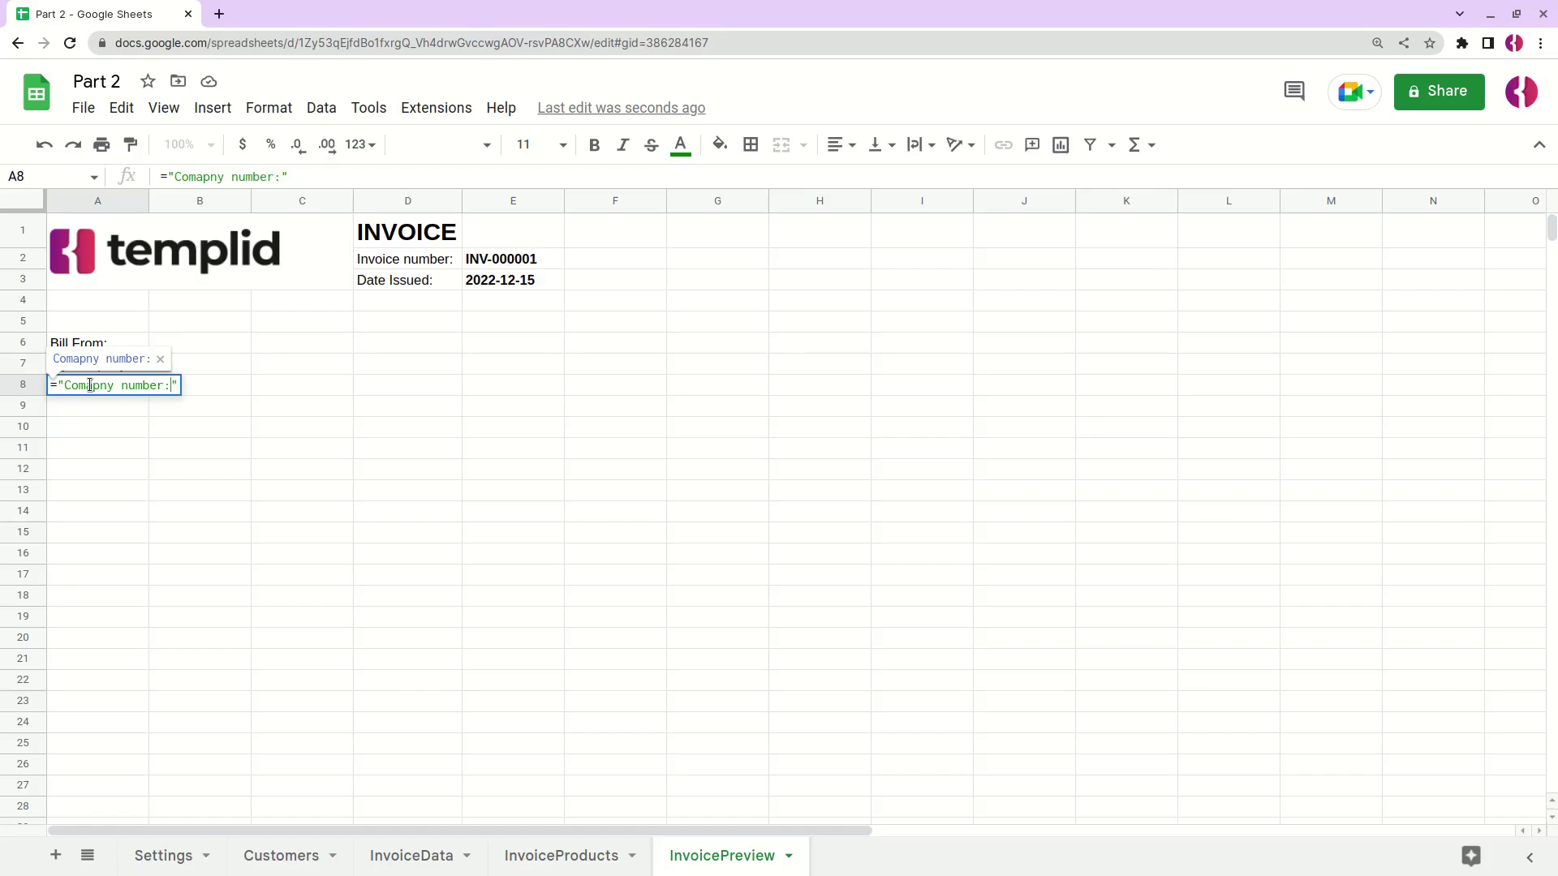
text( " &)
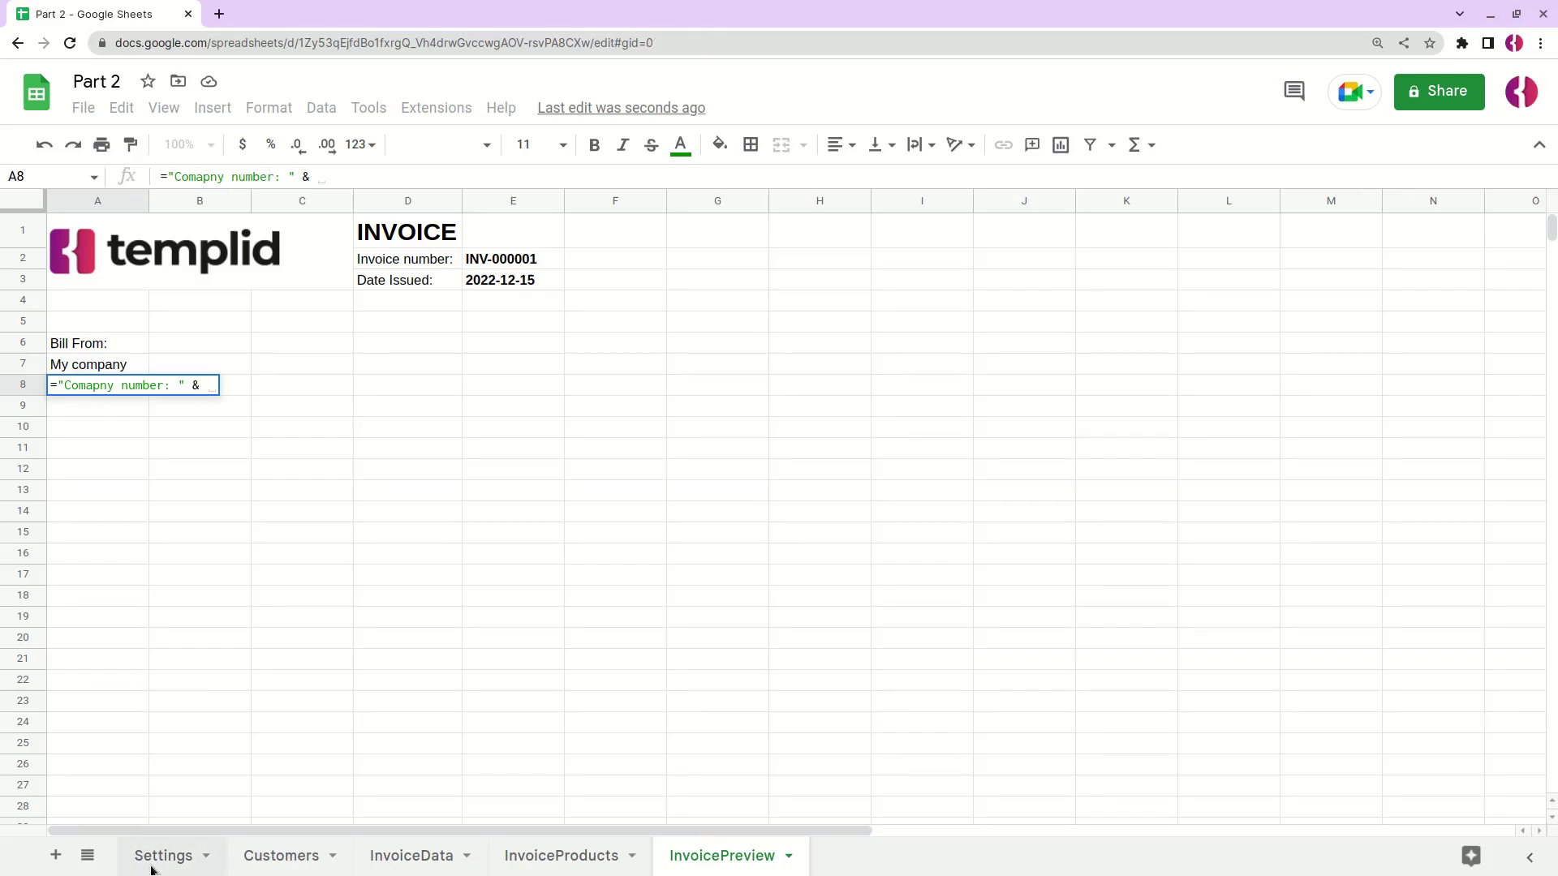
click(151, 859)
click(233, 290)
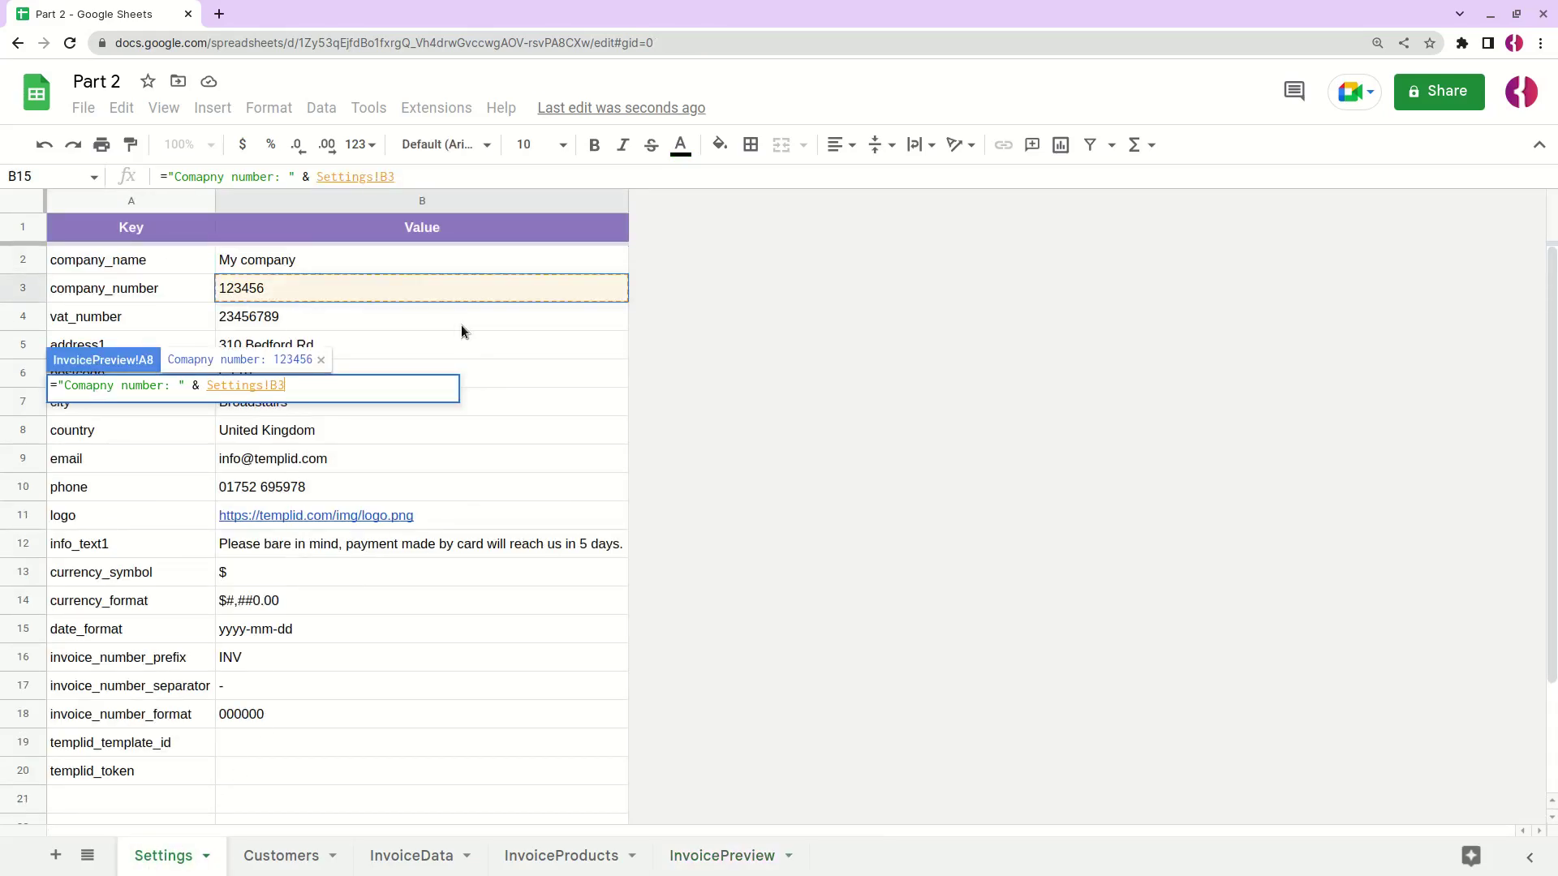
key(Return)
click(136, 413)
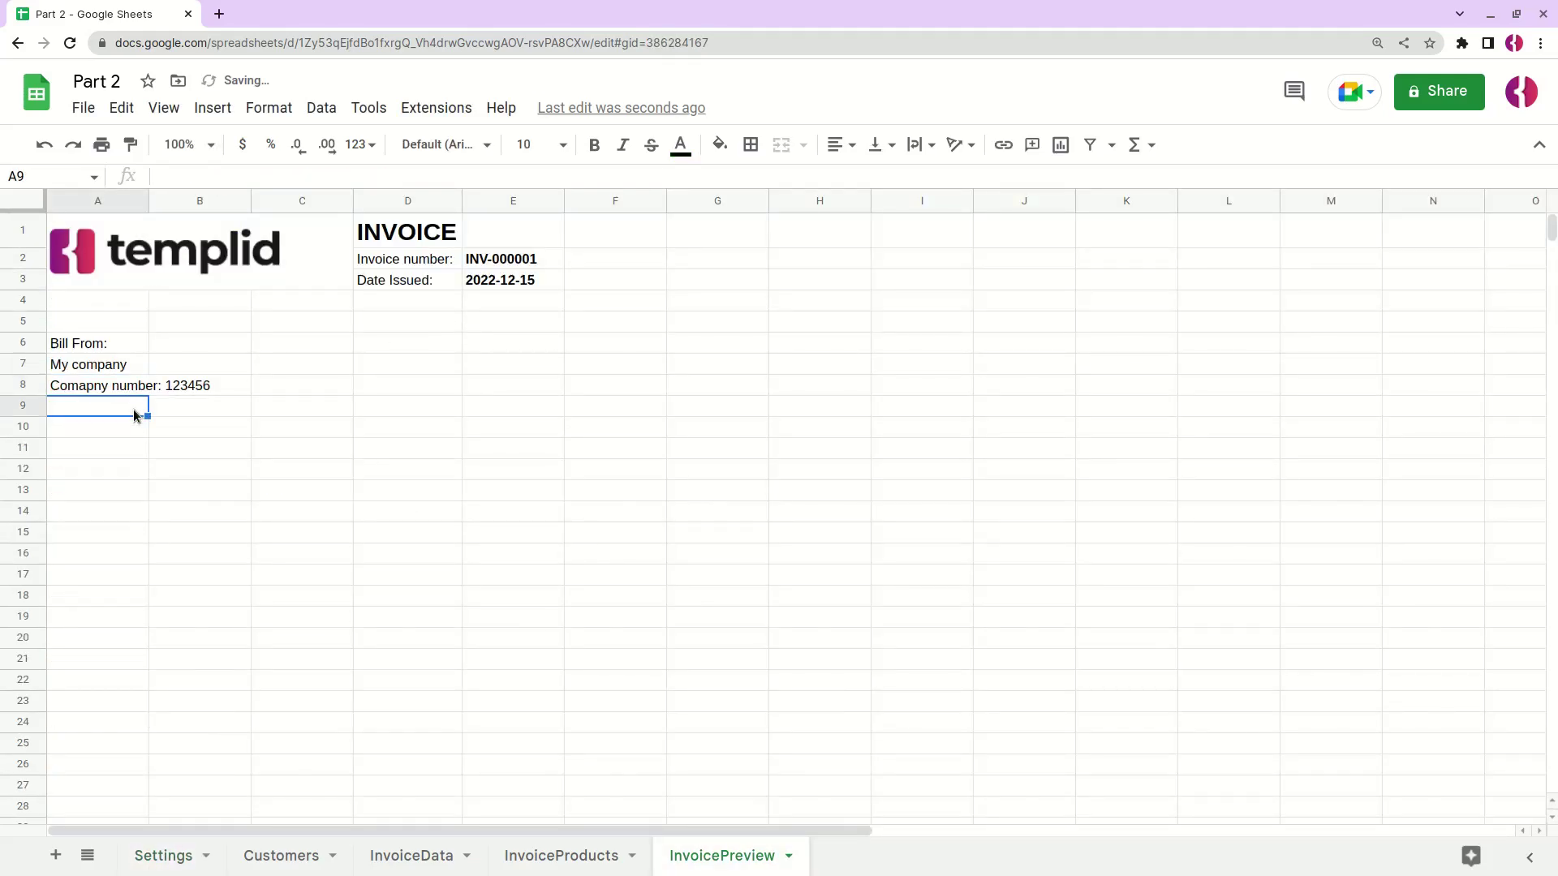
- Enter ="VAT number:" & Settings!B4 in A9 to show the labelled VAT number
text(=)
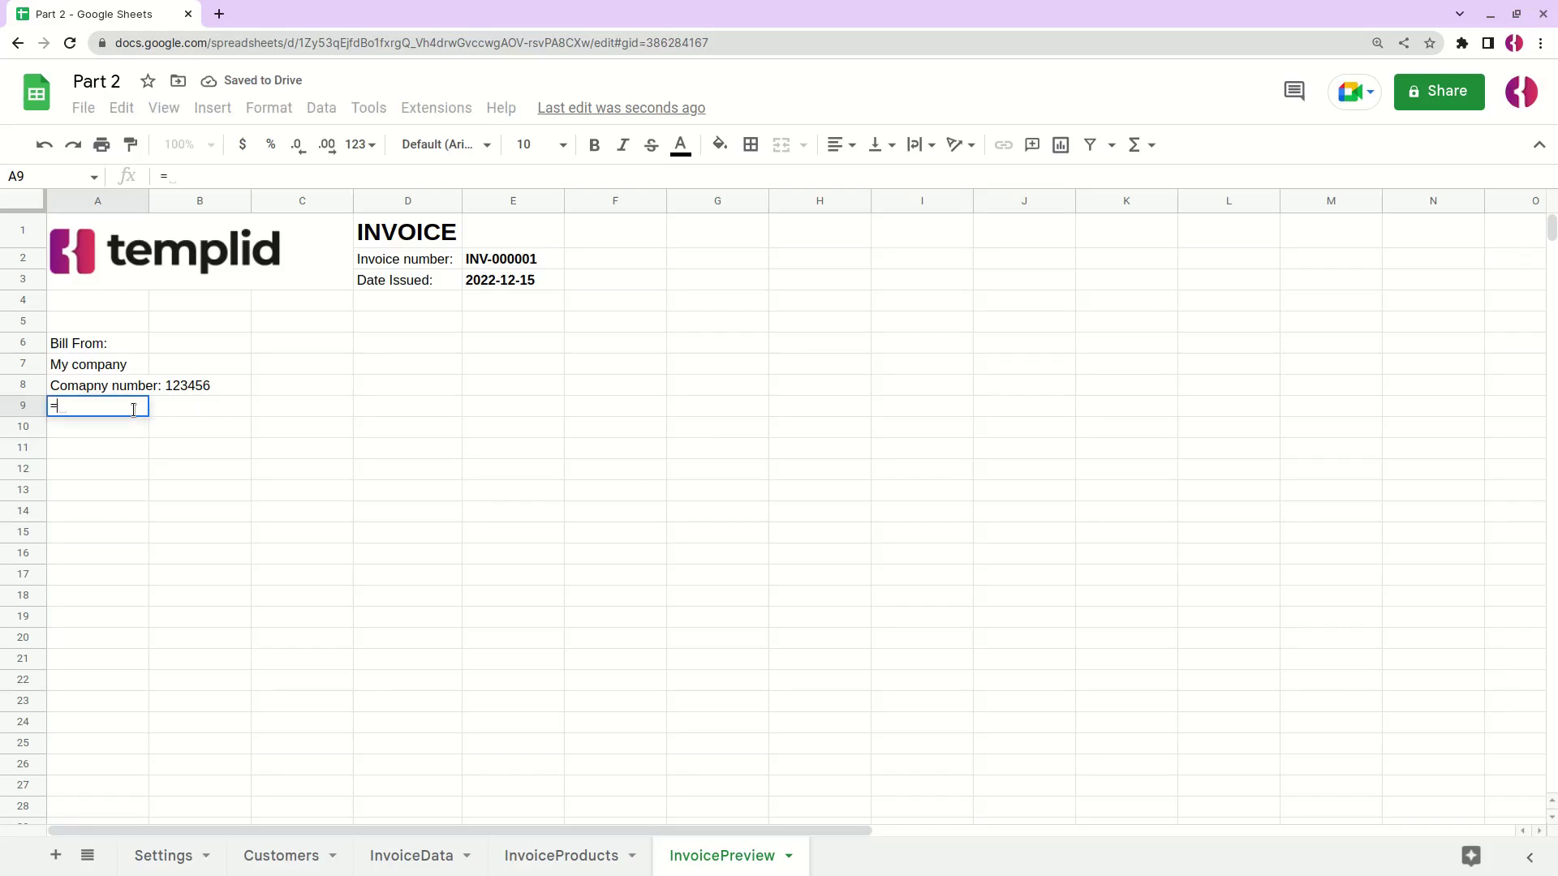
text("VA)
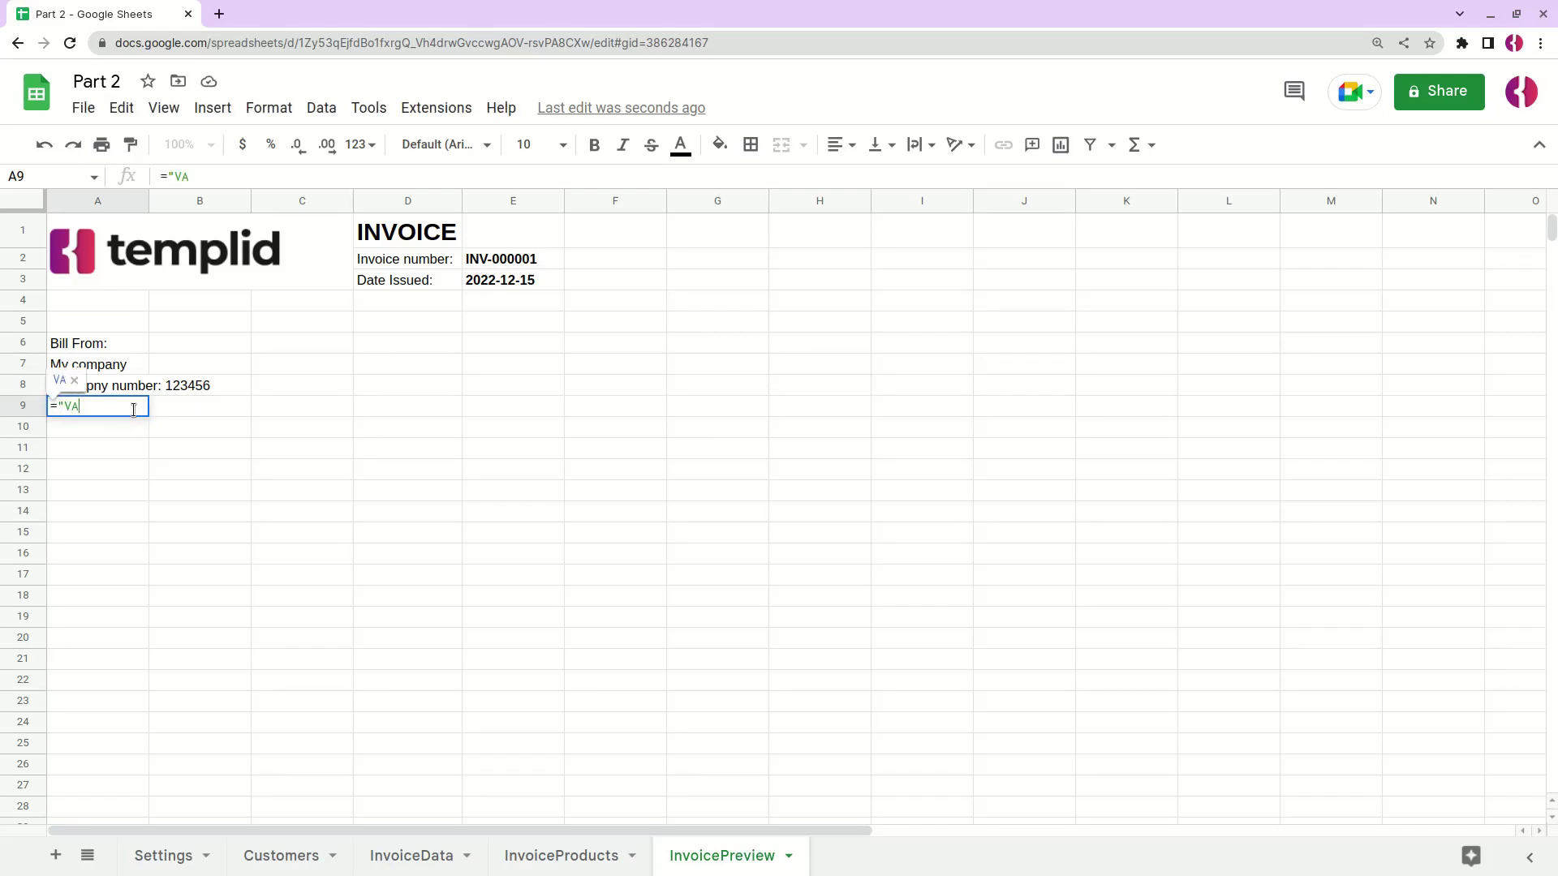
text(T number:")
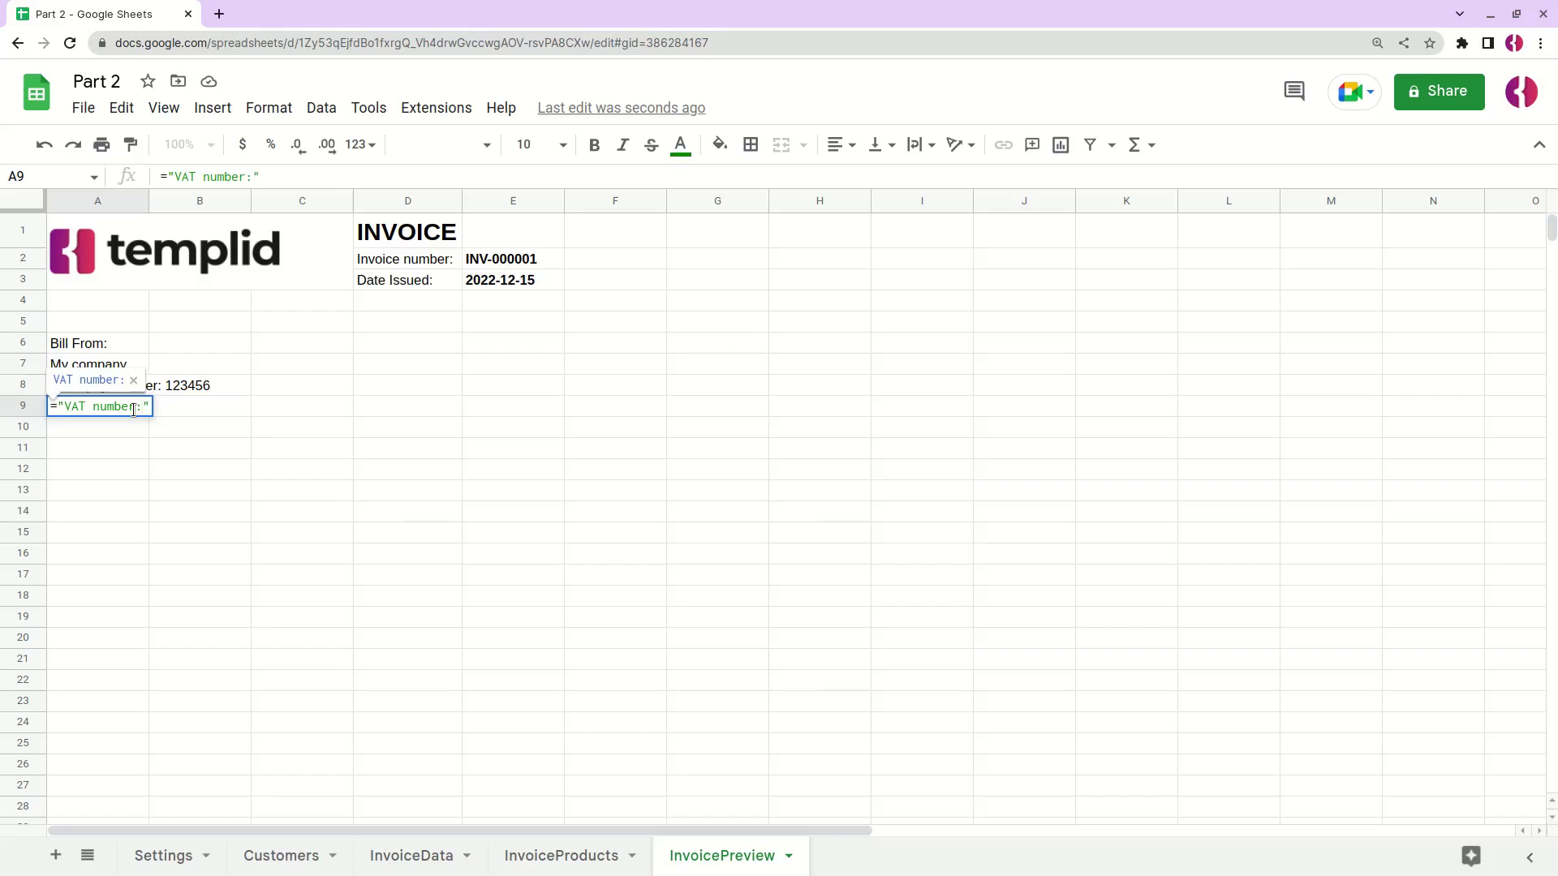
text( &)
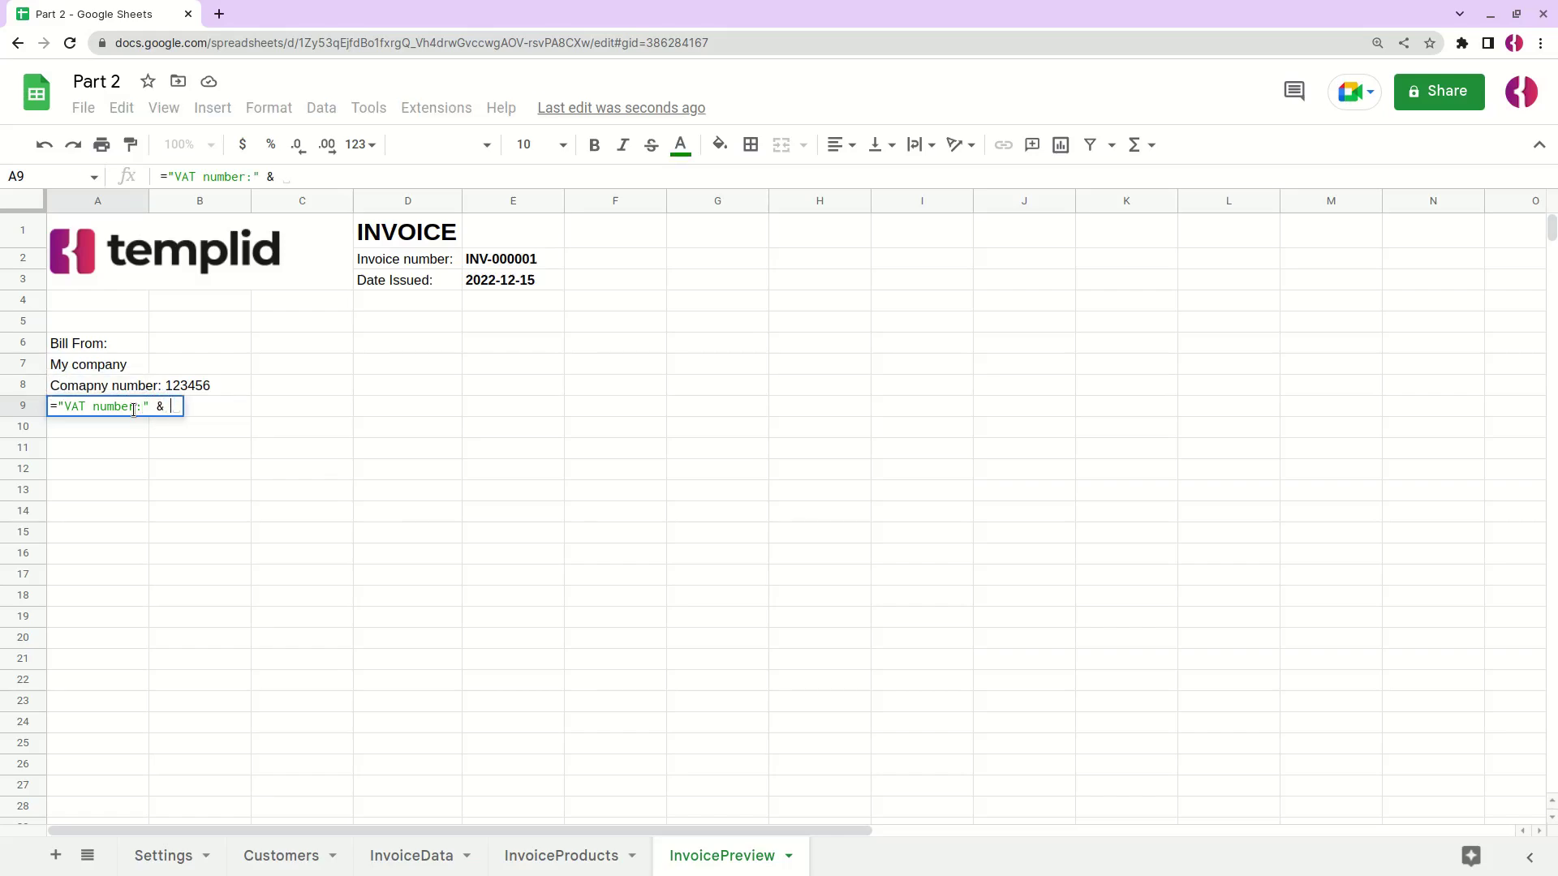
click(167, 855)
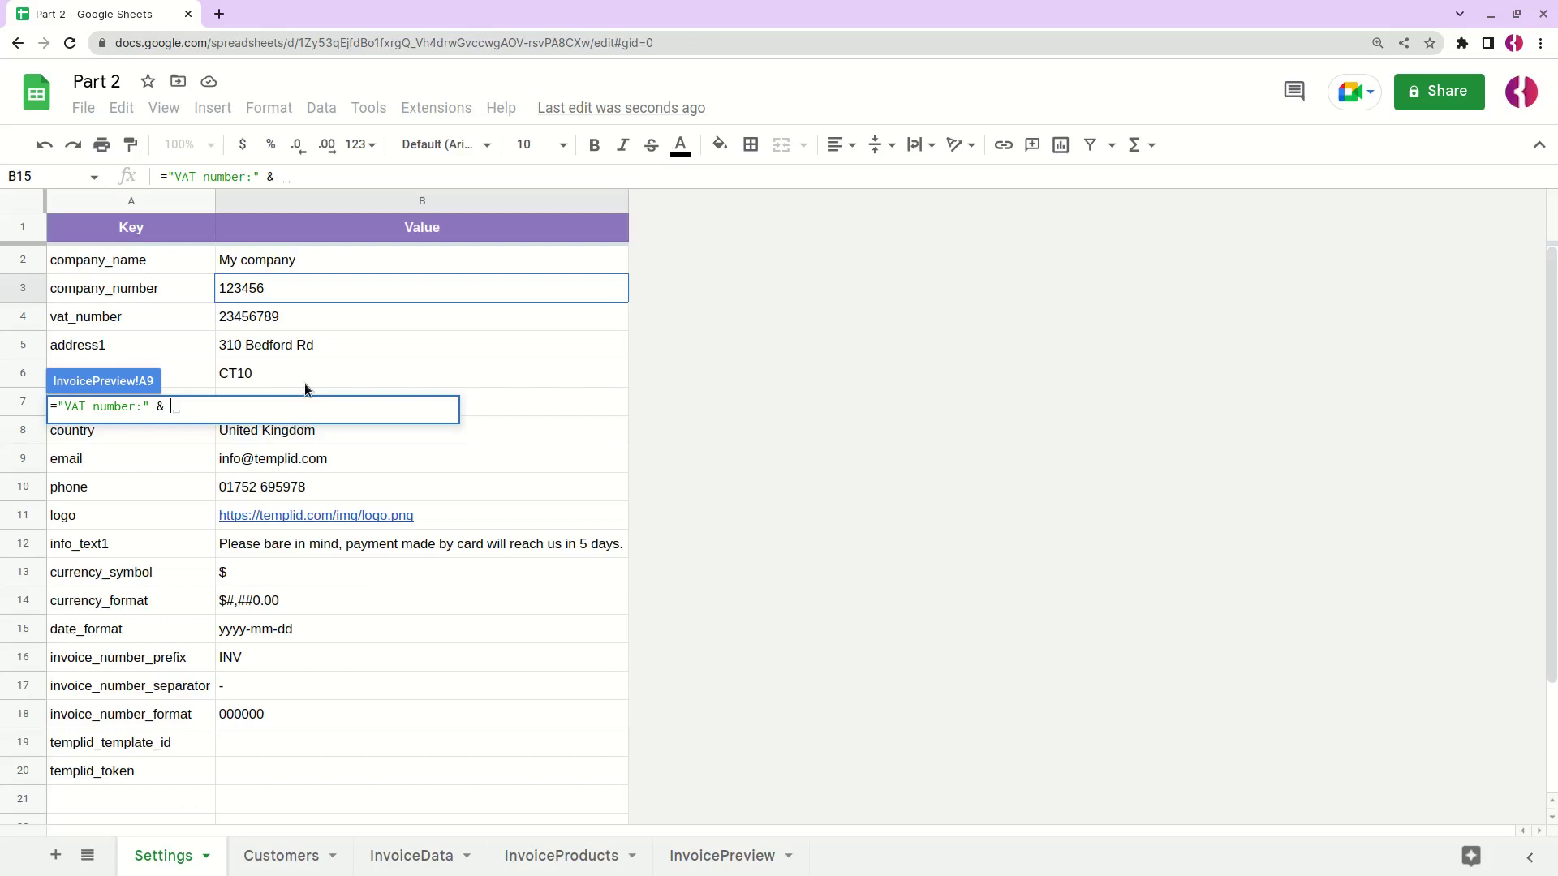
click(295, 327)
key(Return)
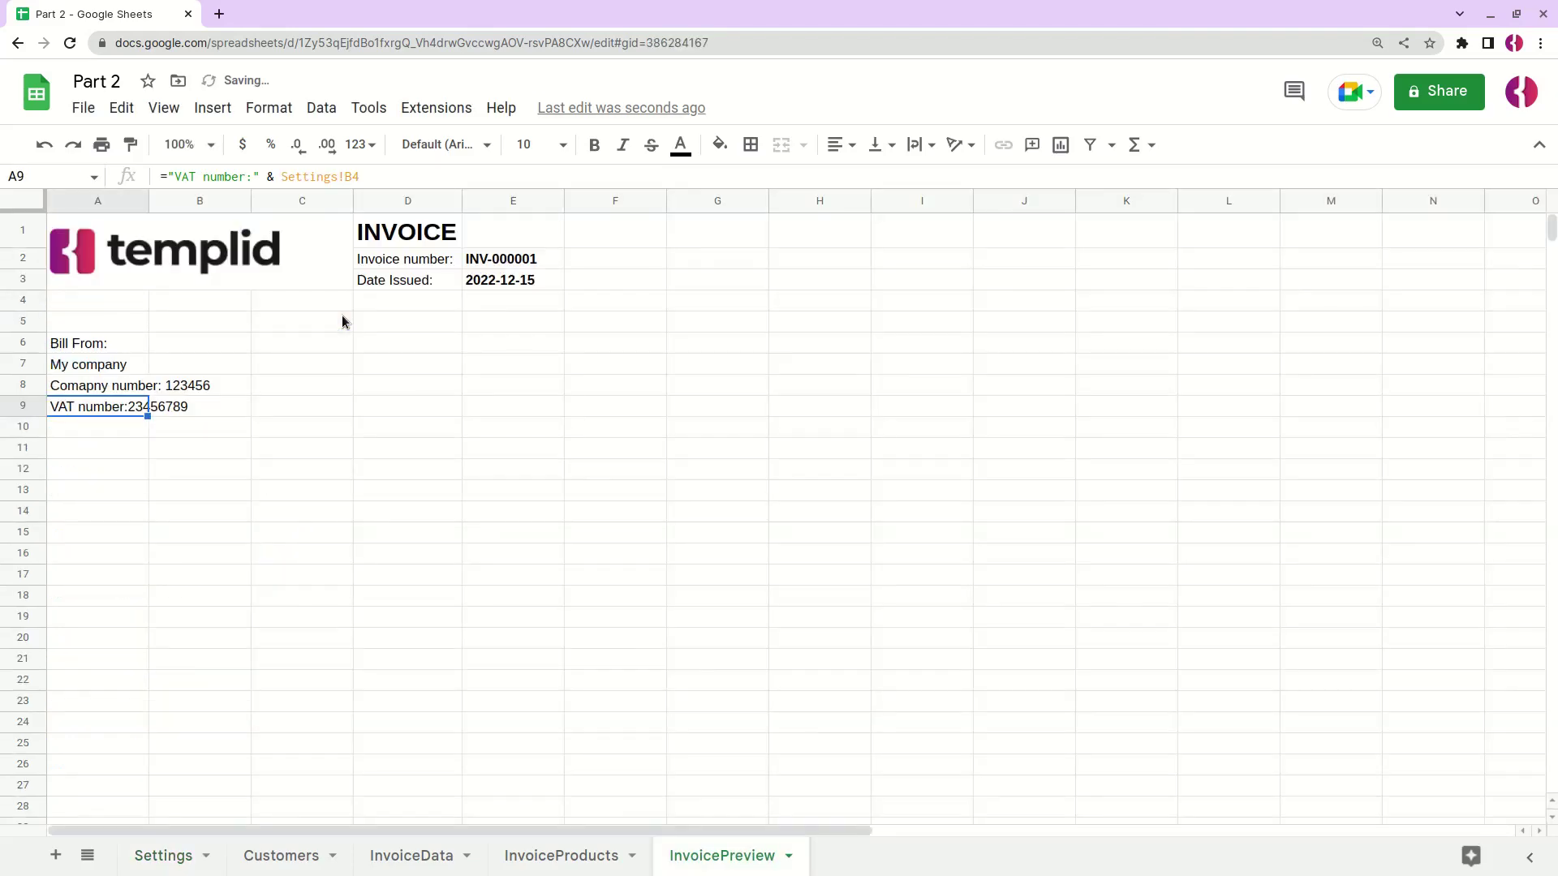
click(106, 427)
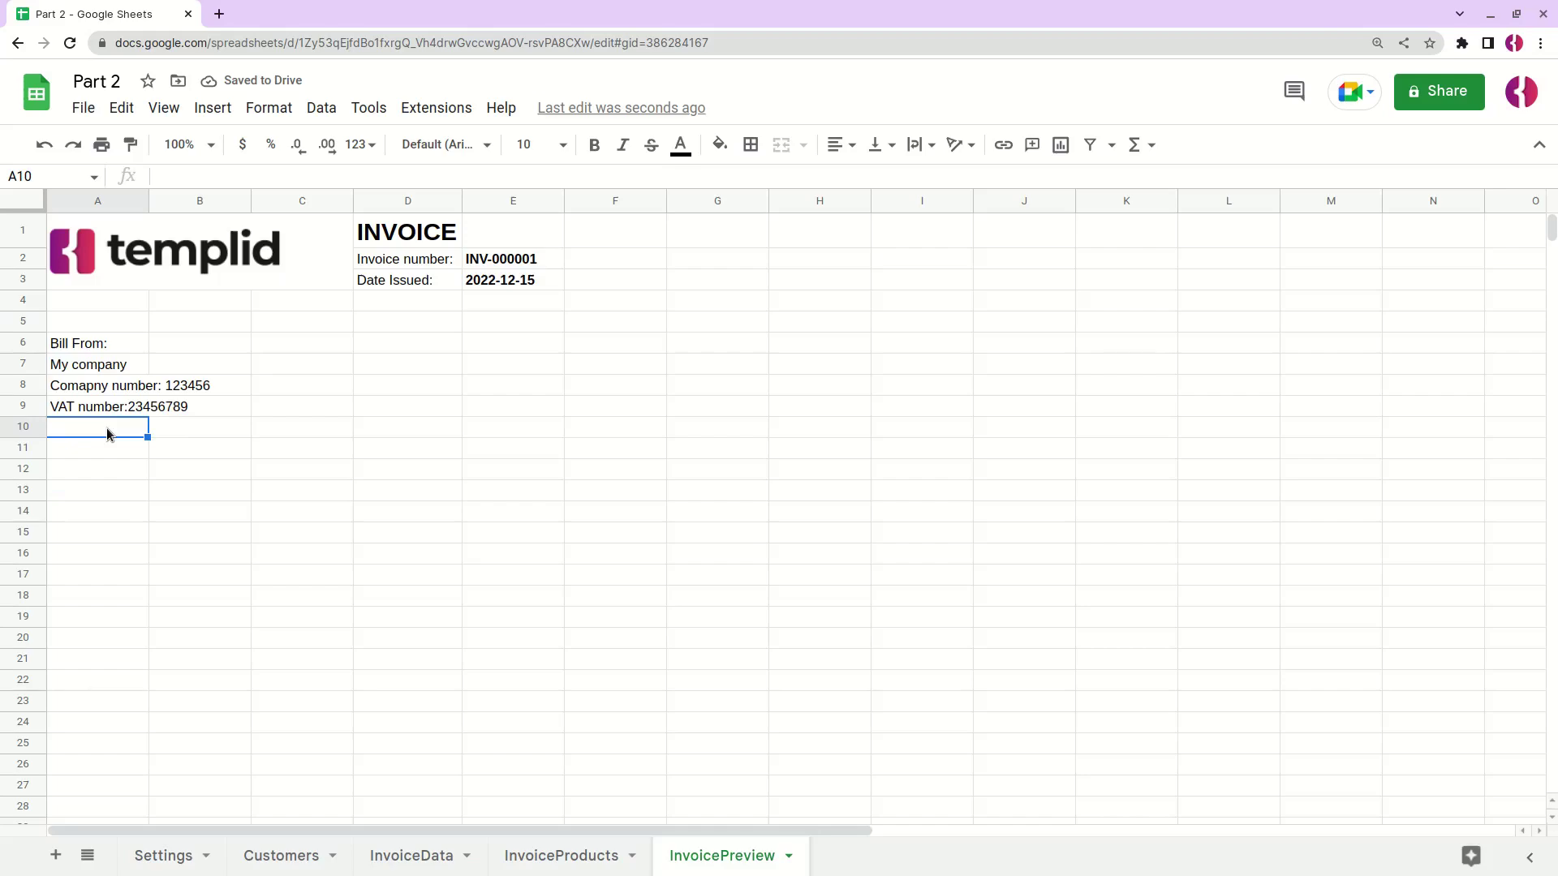
text(=)
click(191, 856)
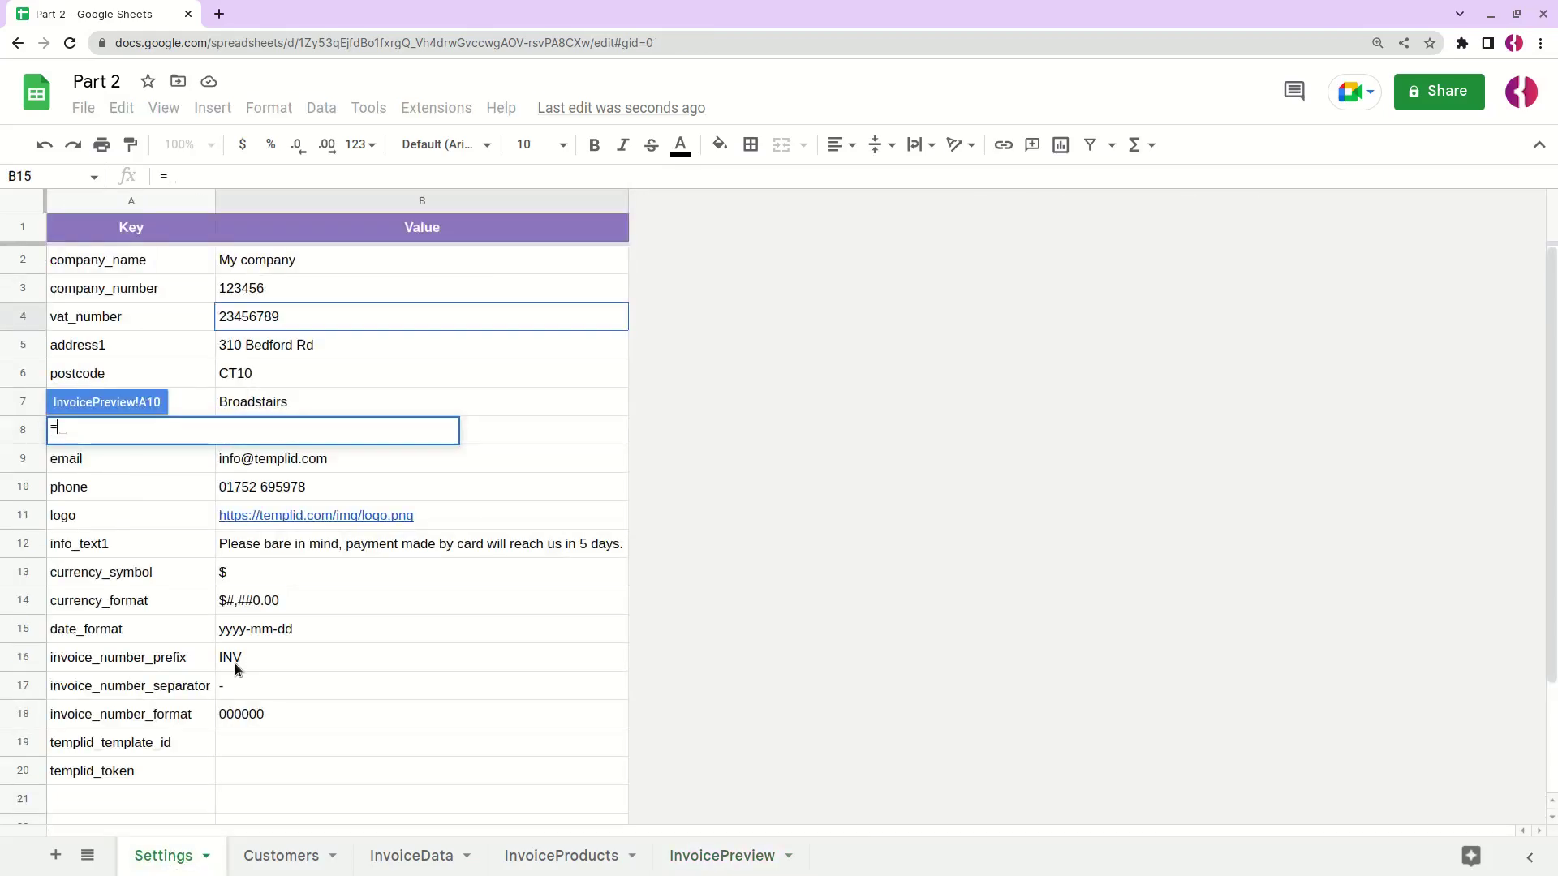
click(275, 344)
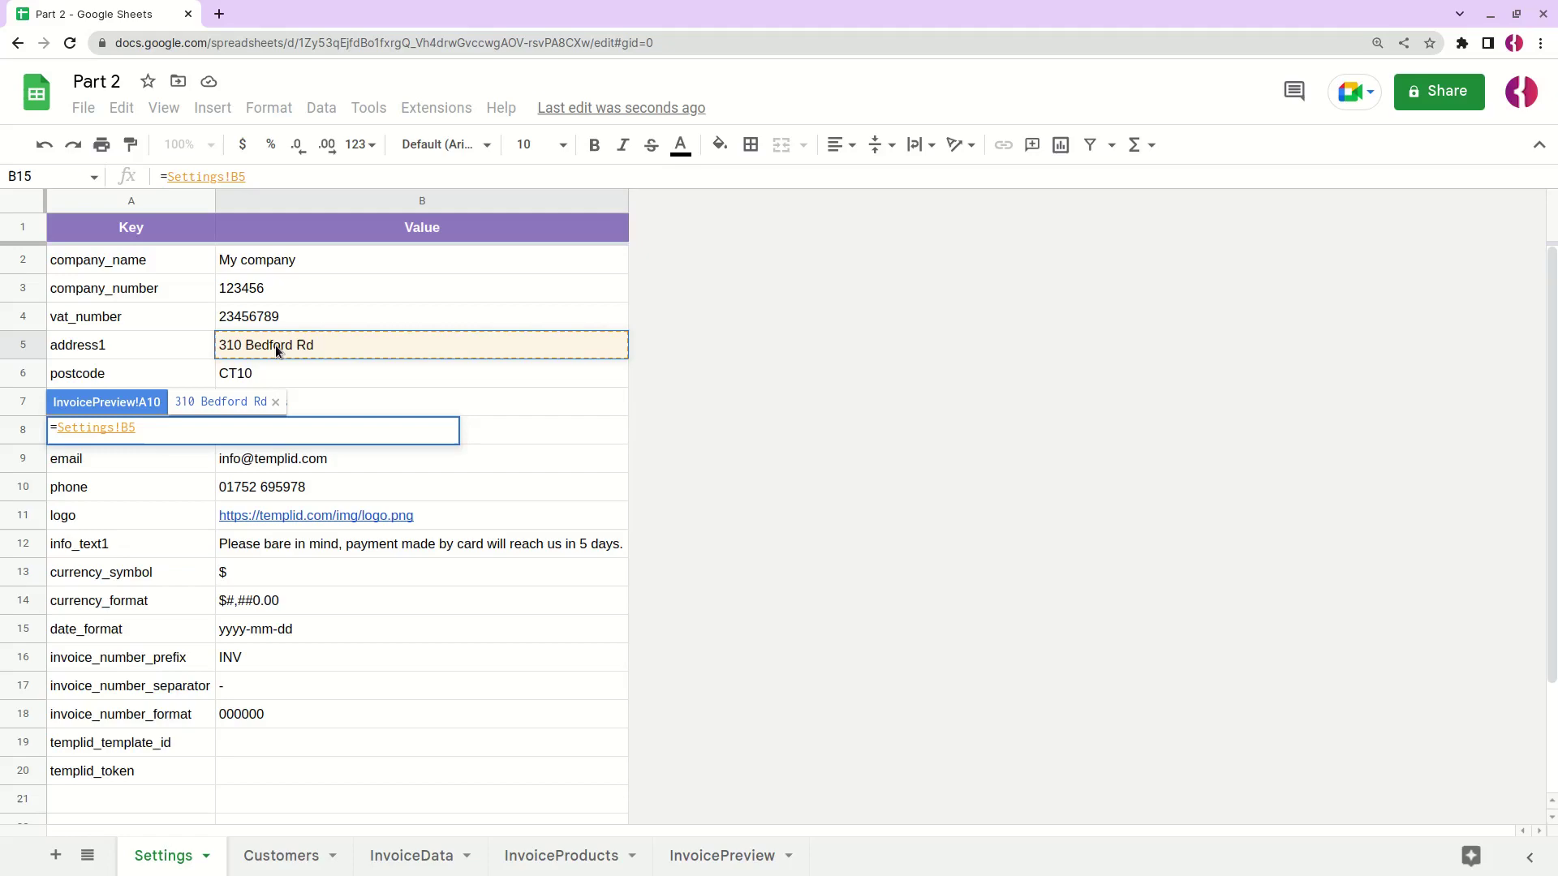
key(Return)
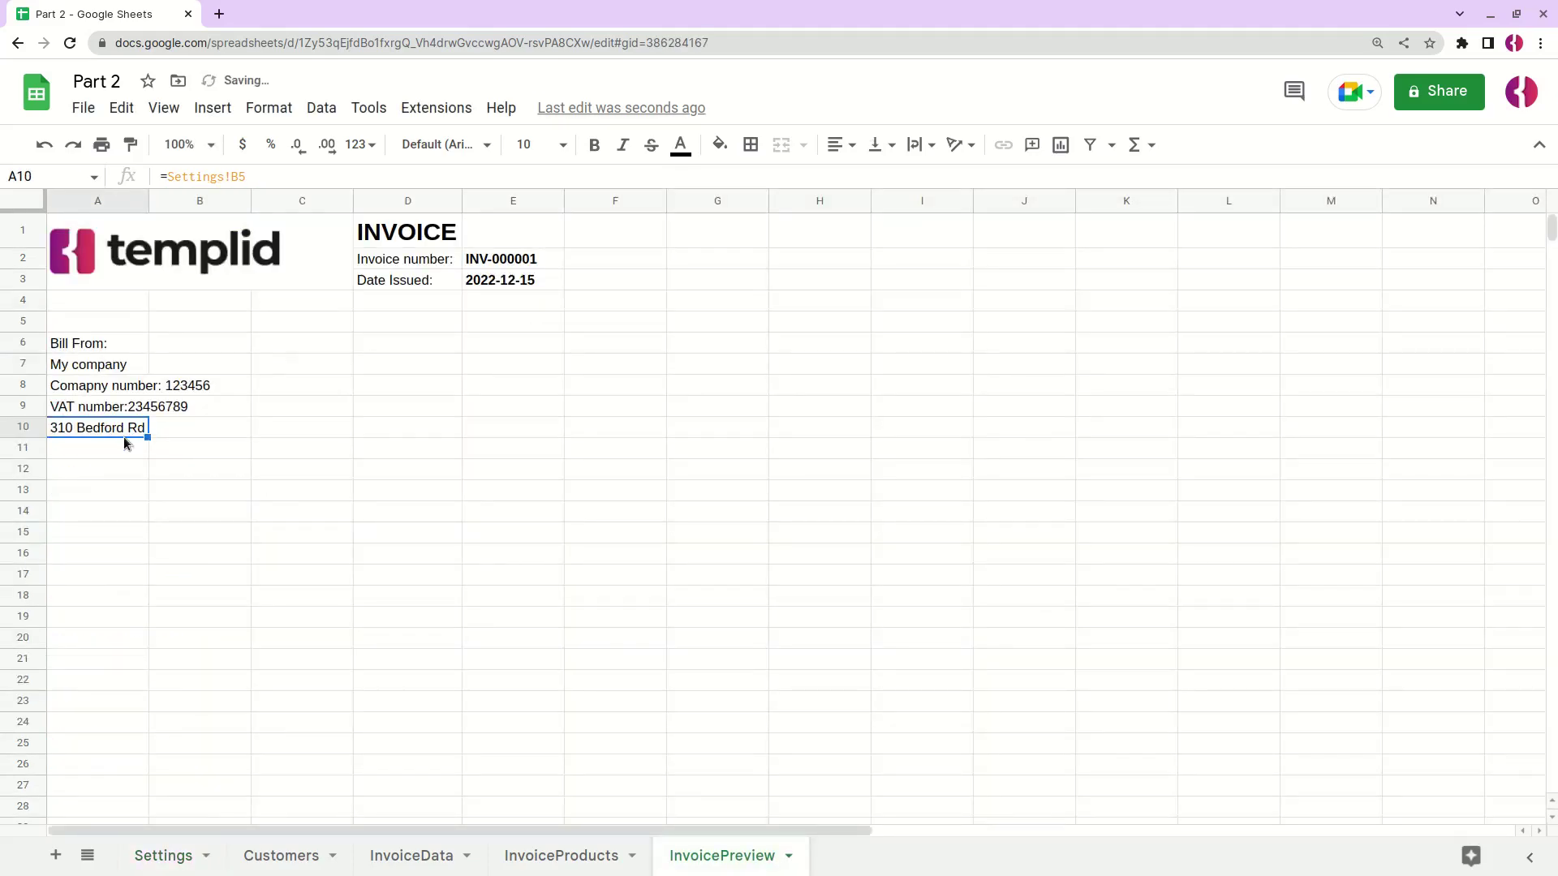
- Enter =Settings!B6 & ", " & Settings!B7 in A11 to show 'CT10, Broadstairs'
click(96, 451)
text(=)
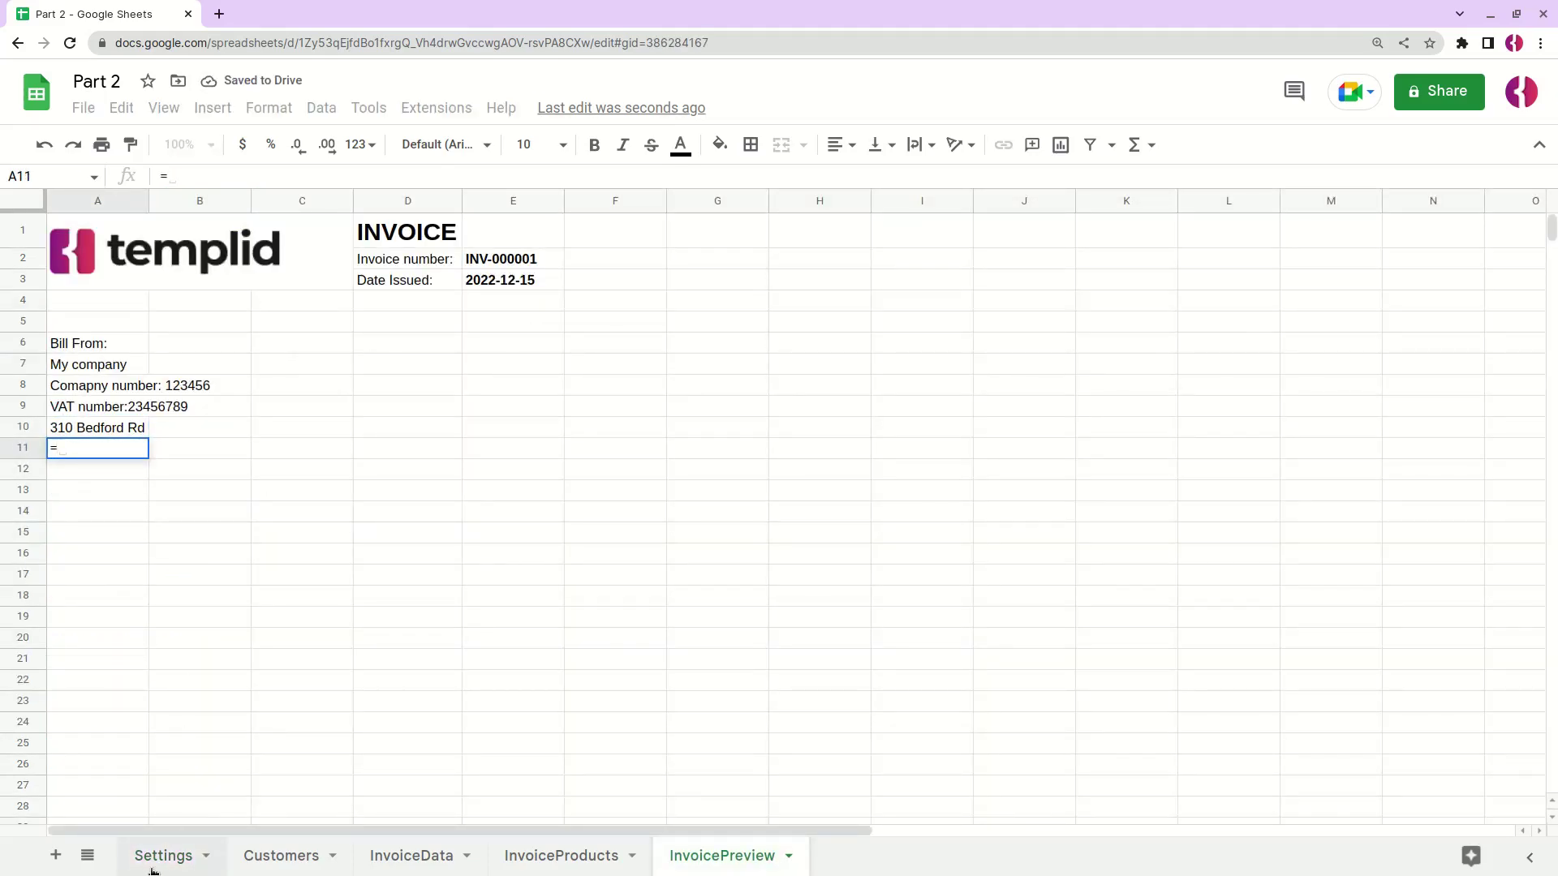
click(152, 862)
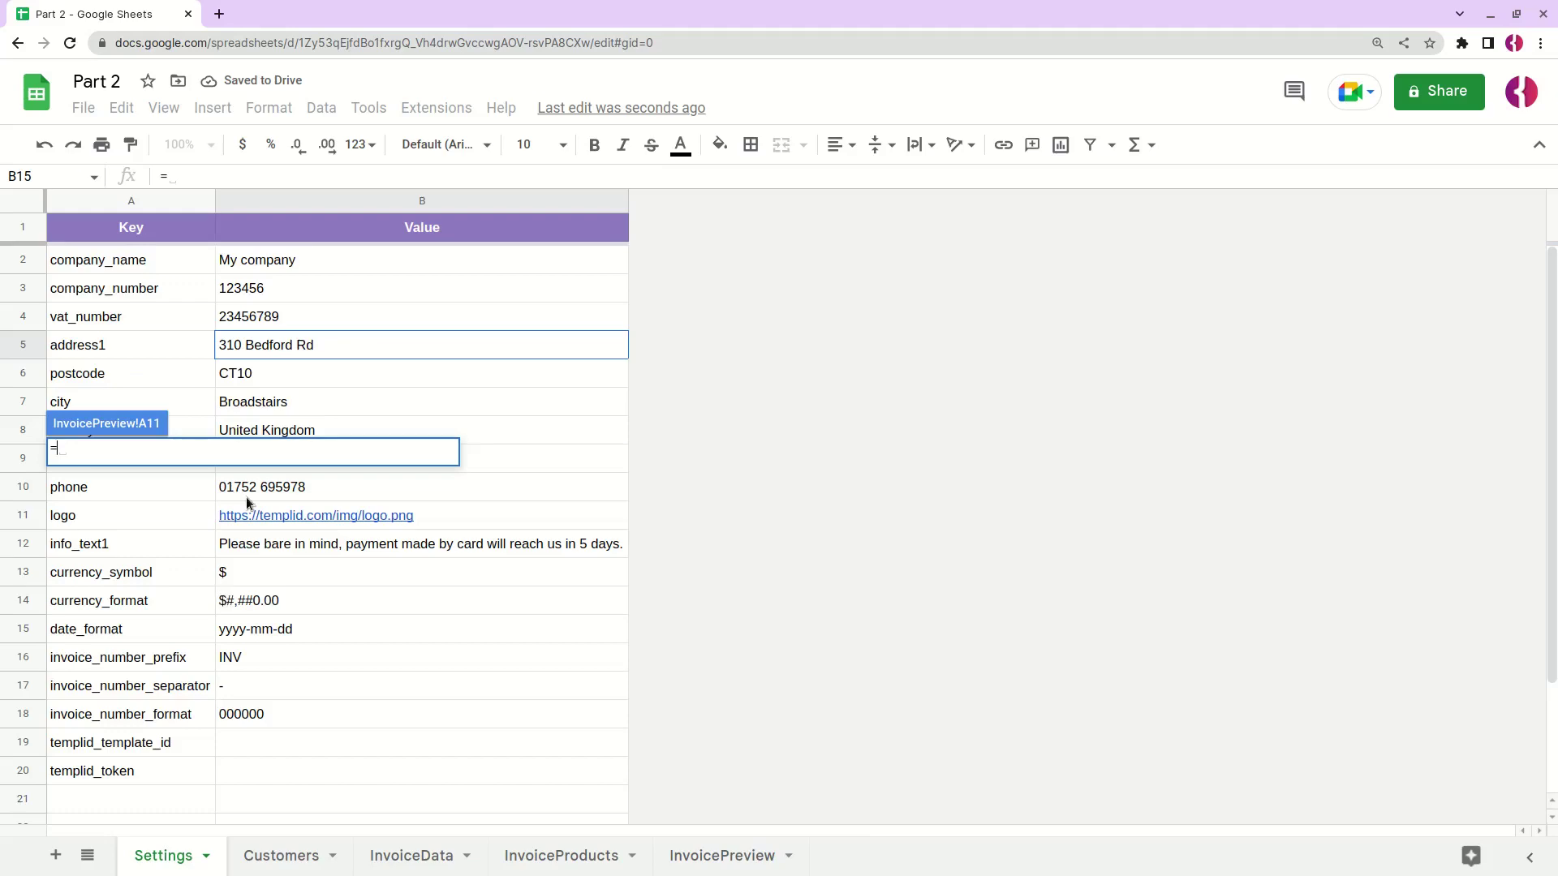
click(257, 373)
text(& )
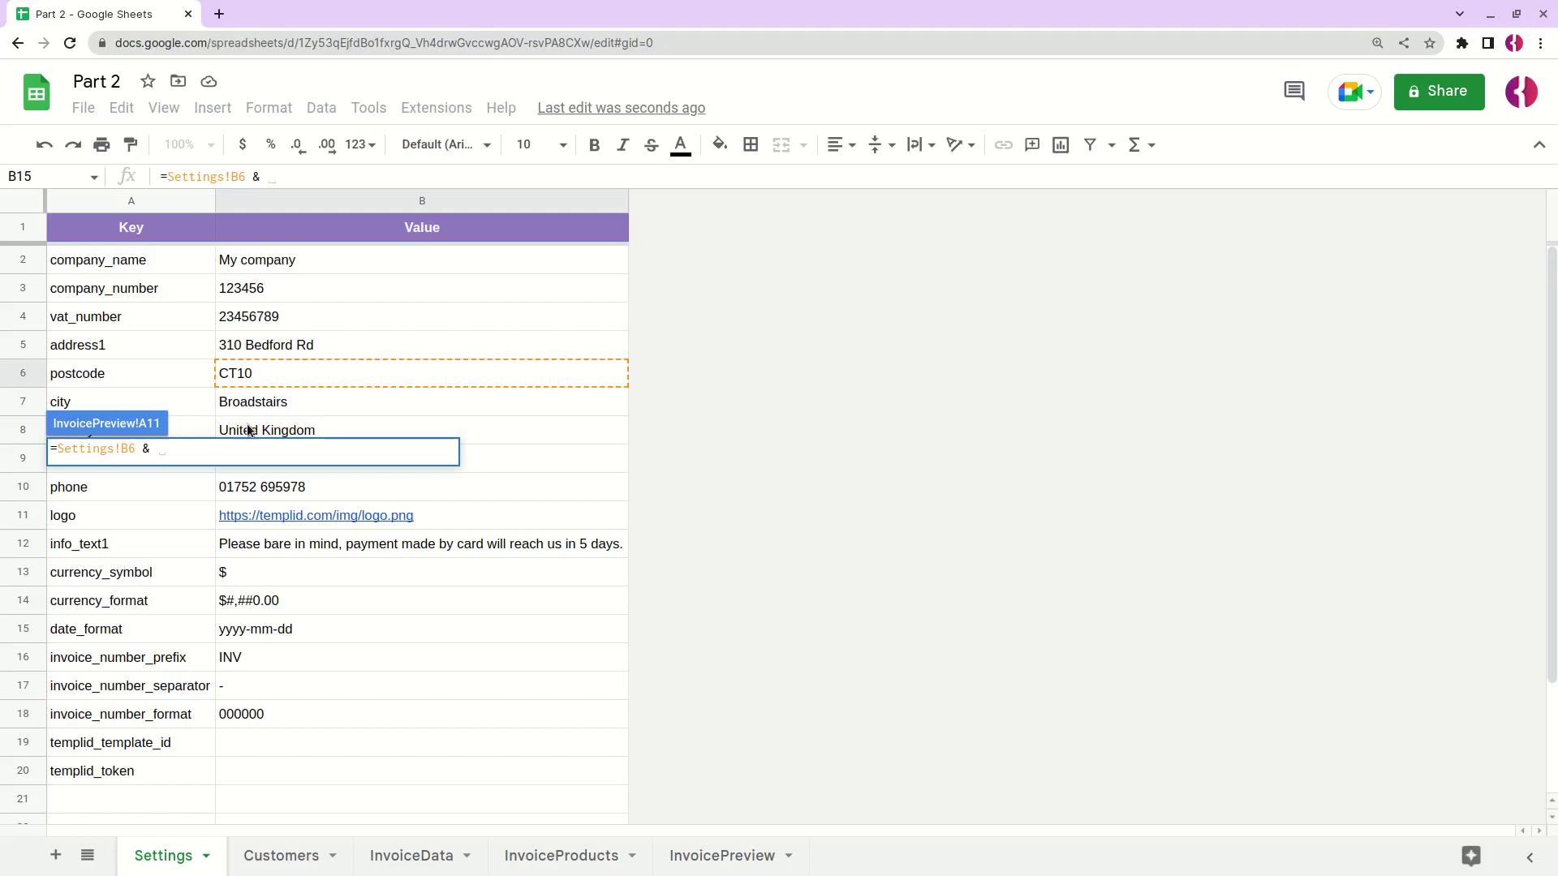
text(")
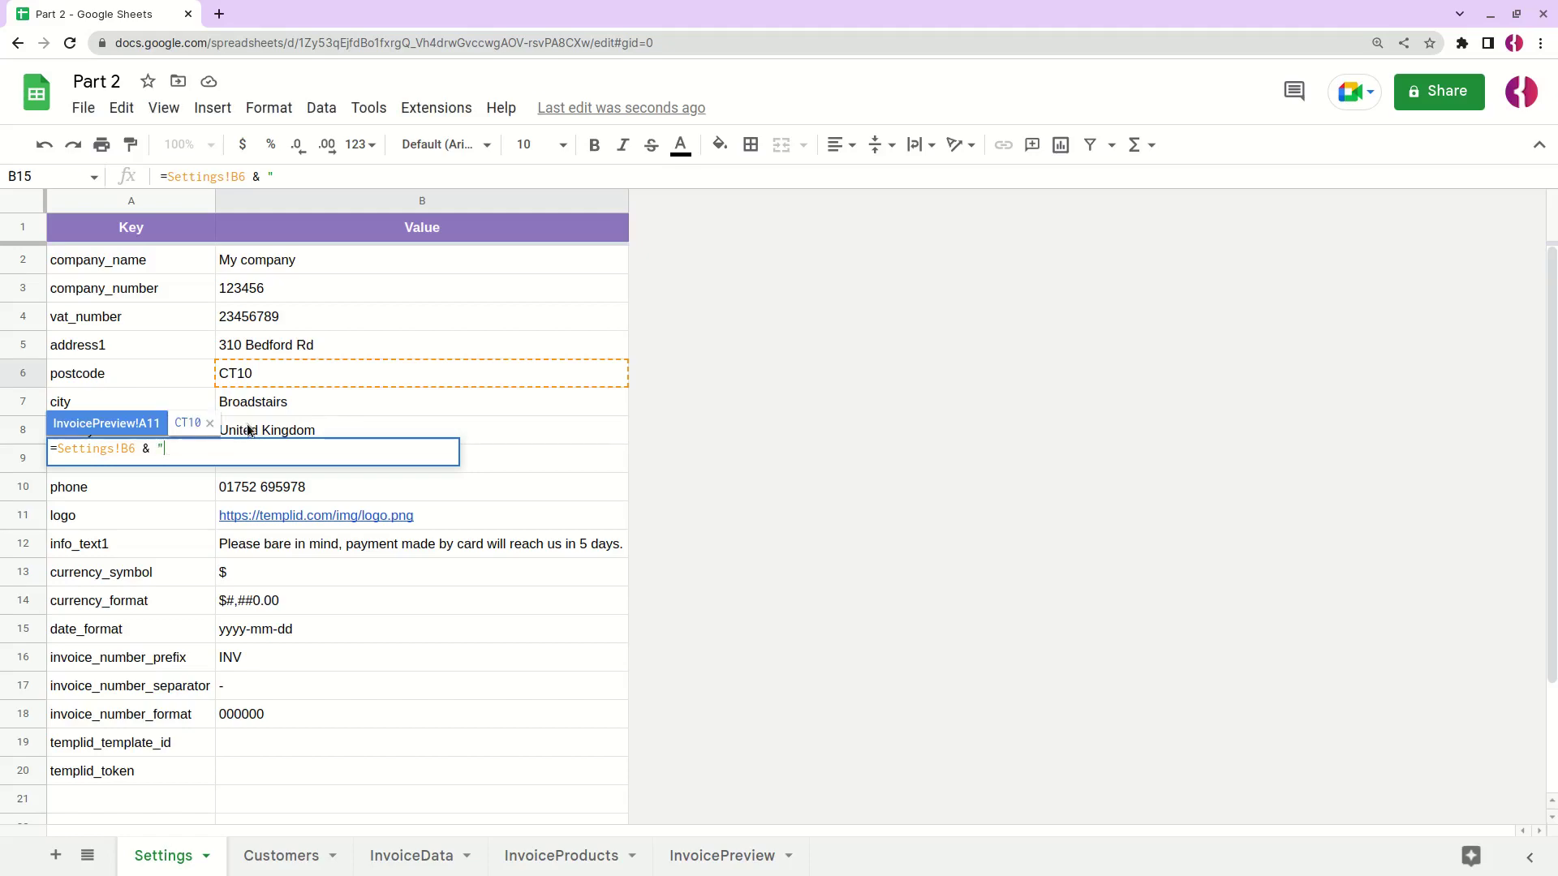
text(, " )
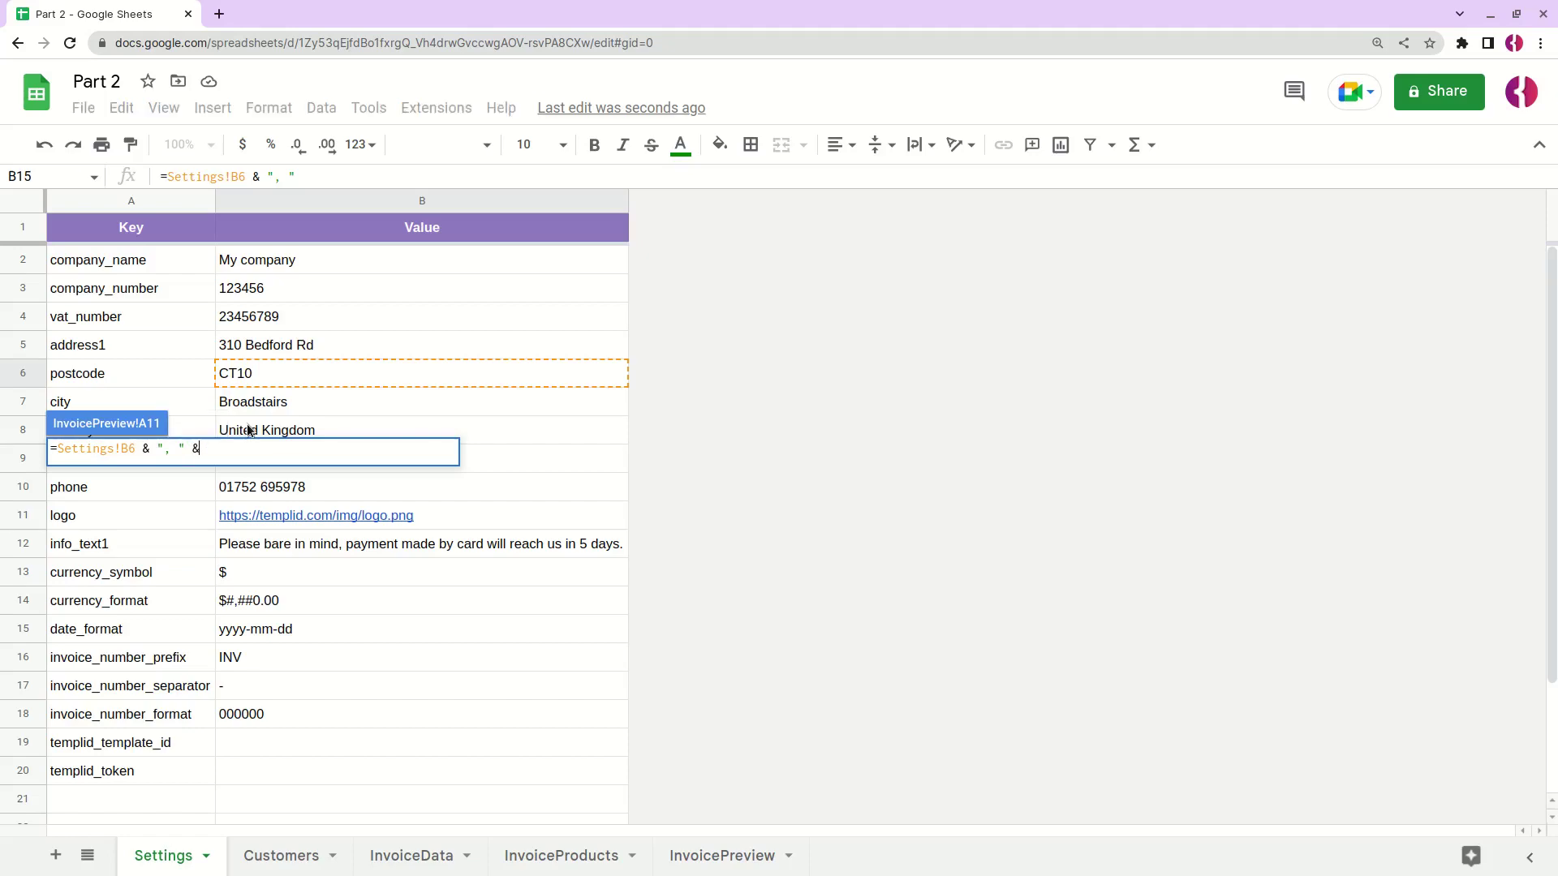
text(&)
click(273, 409)
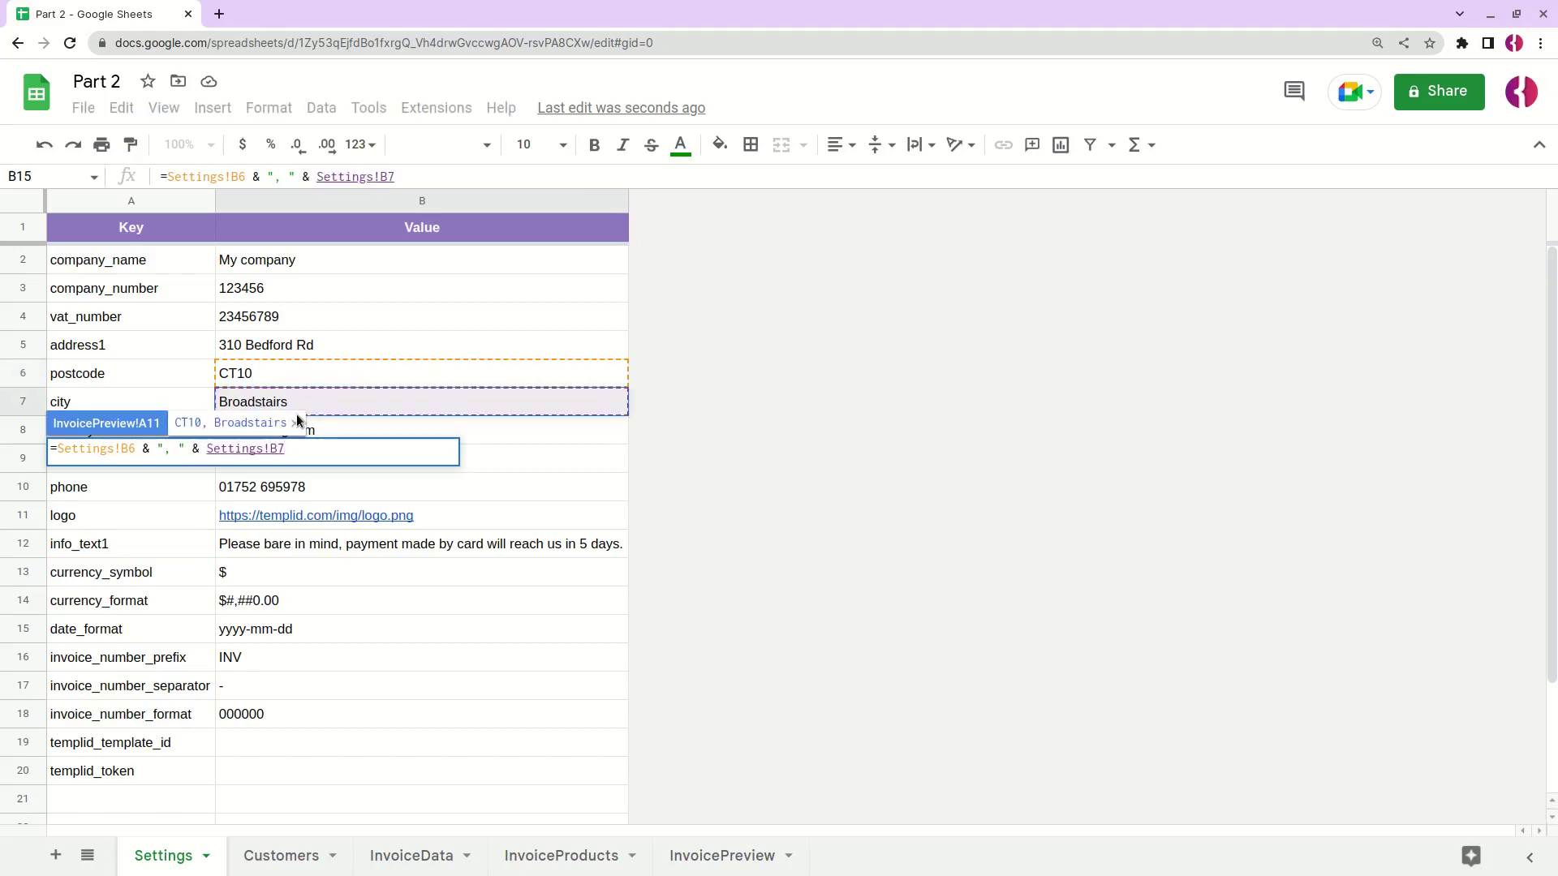
key(Return)
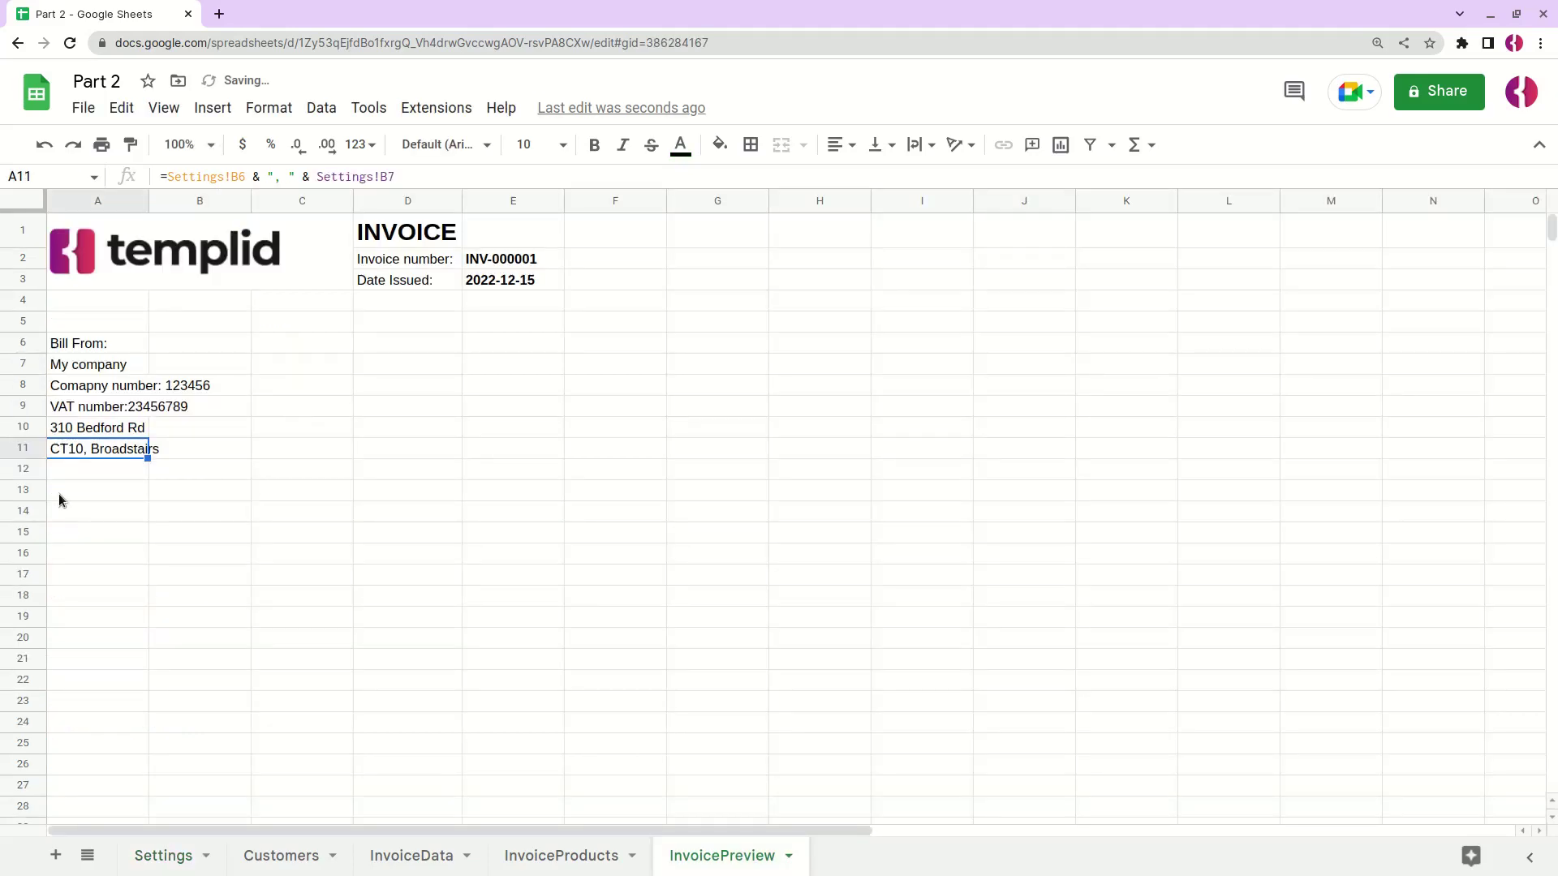
- Link A12 to Settings!B8 so it shows United Kingdom
click(58, 470)
text(=)
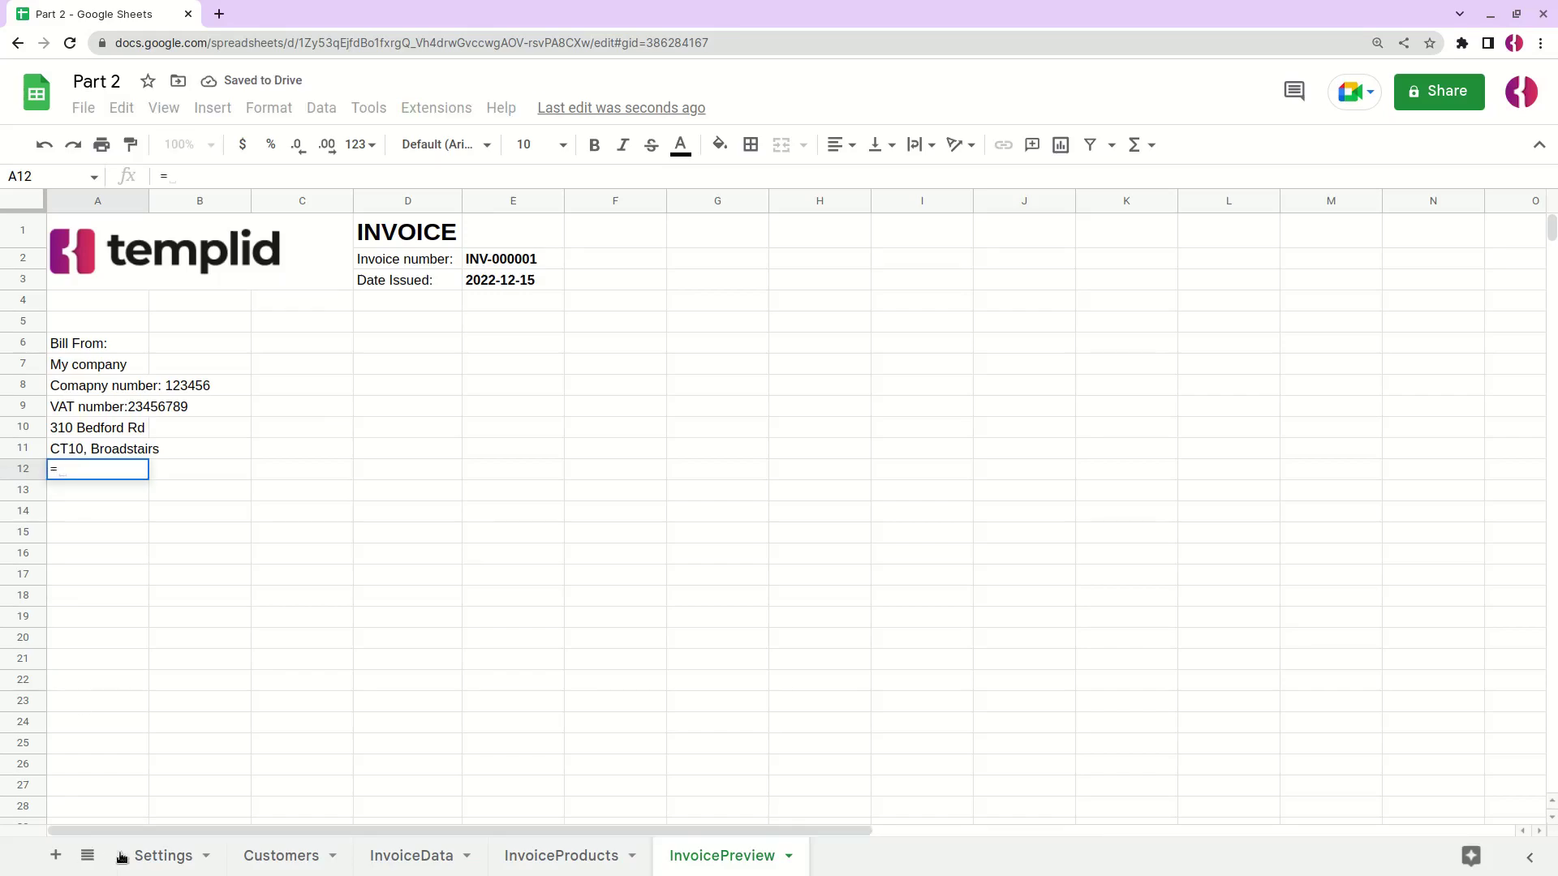
click(163, 855)
click(248, 432)
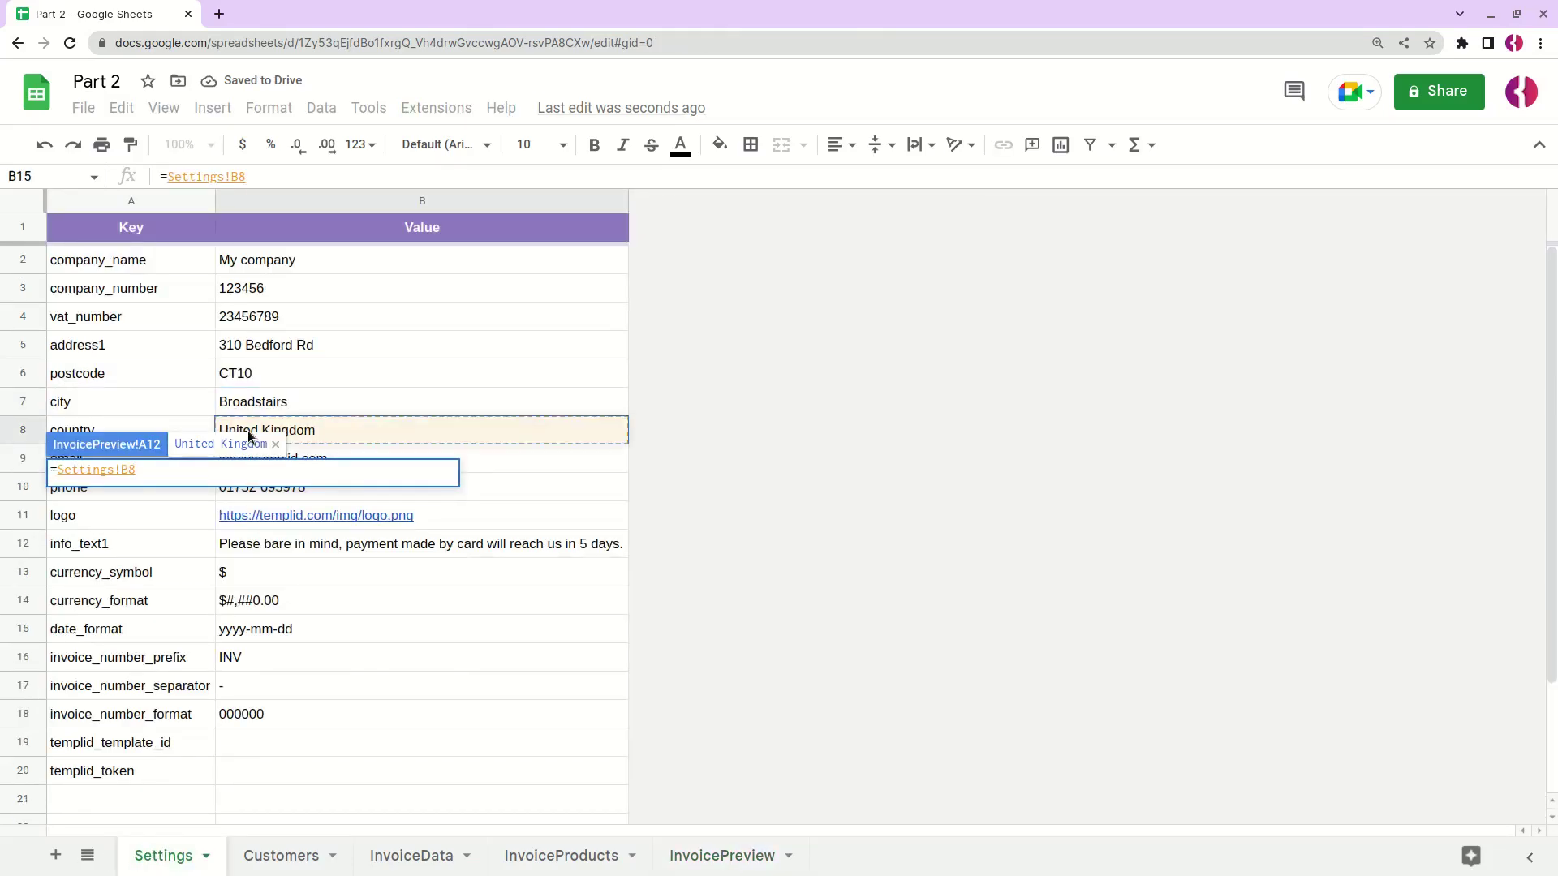
key(Return)
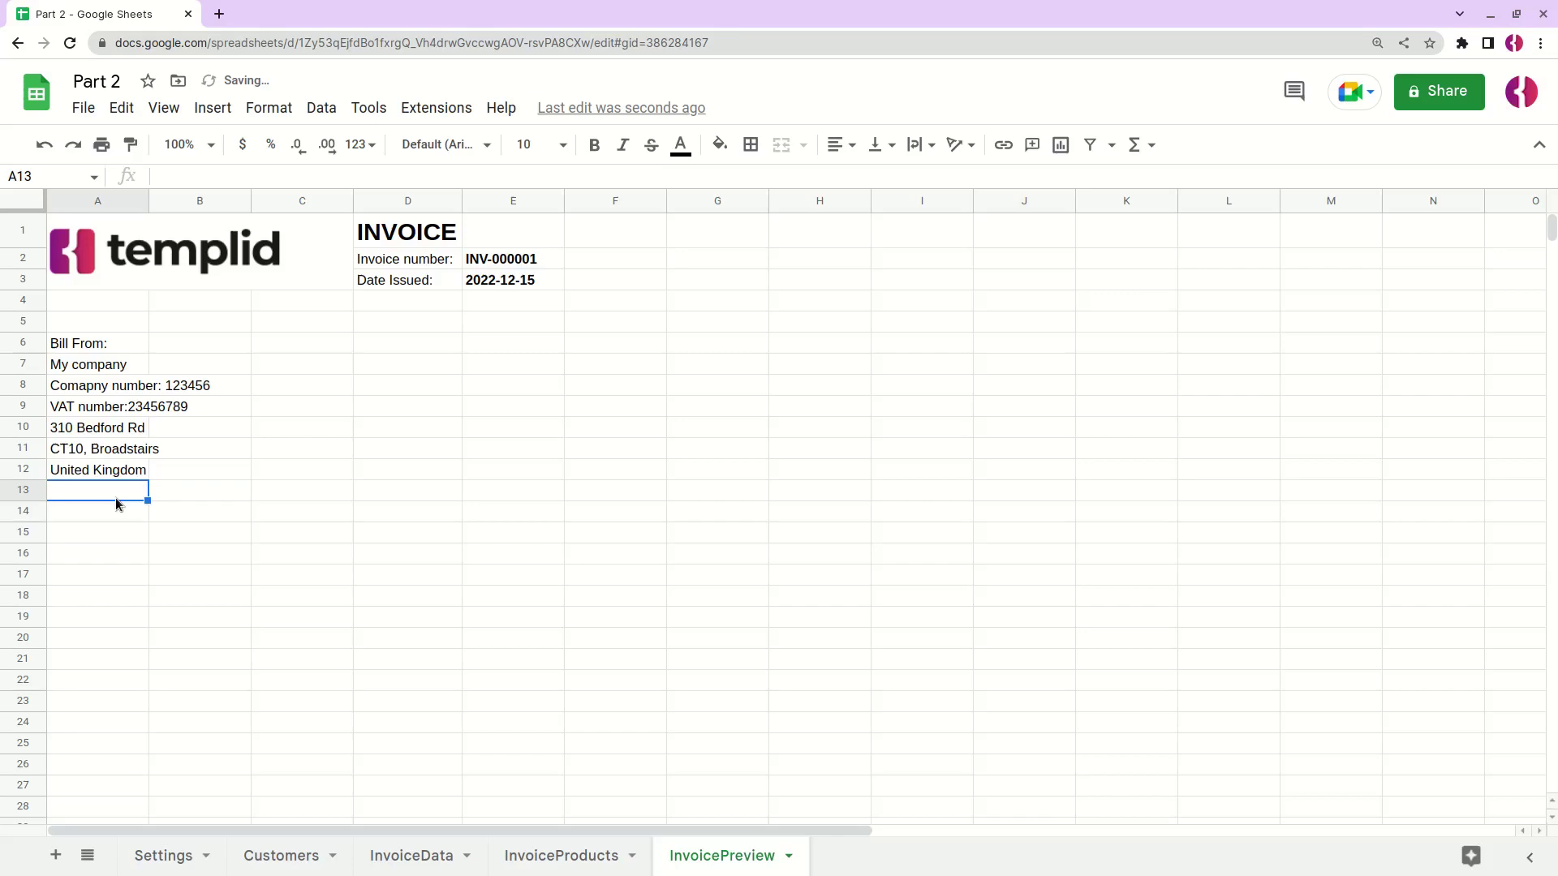
- Link A13 to Settings!B9 to show the company e-mail
text(=)
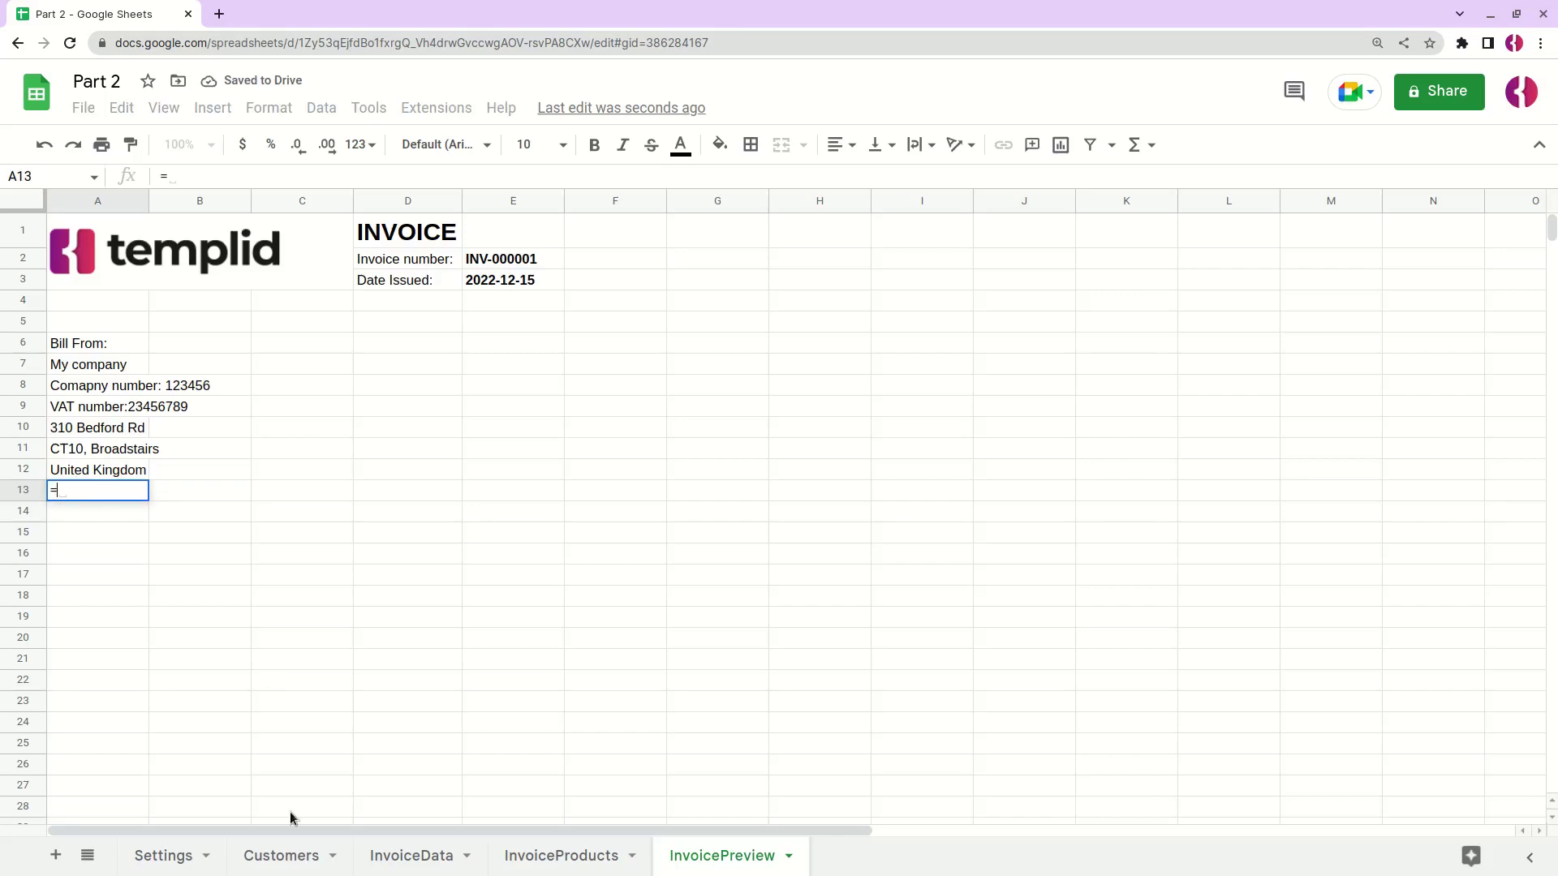
click(181, 855)
click(273, 466)
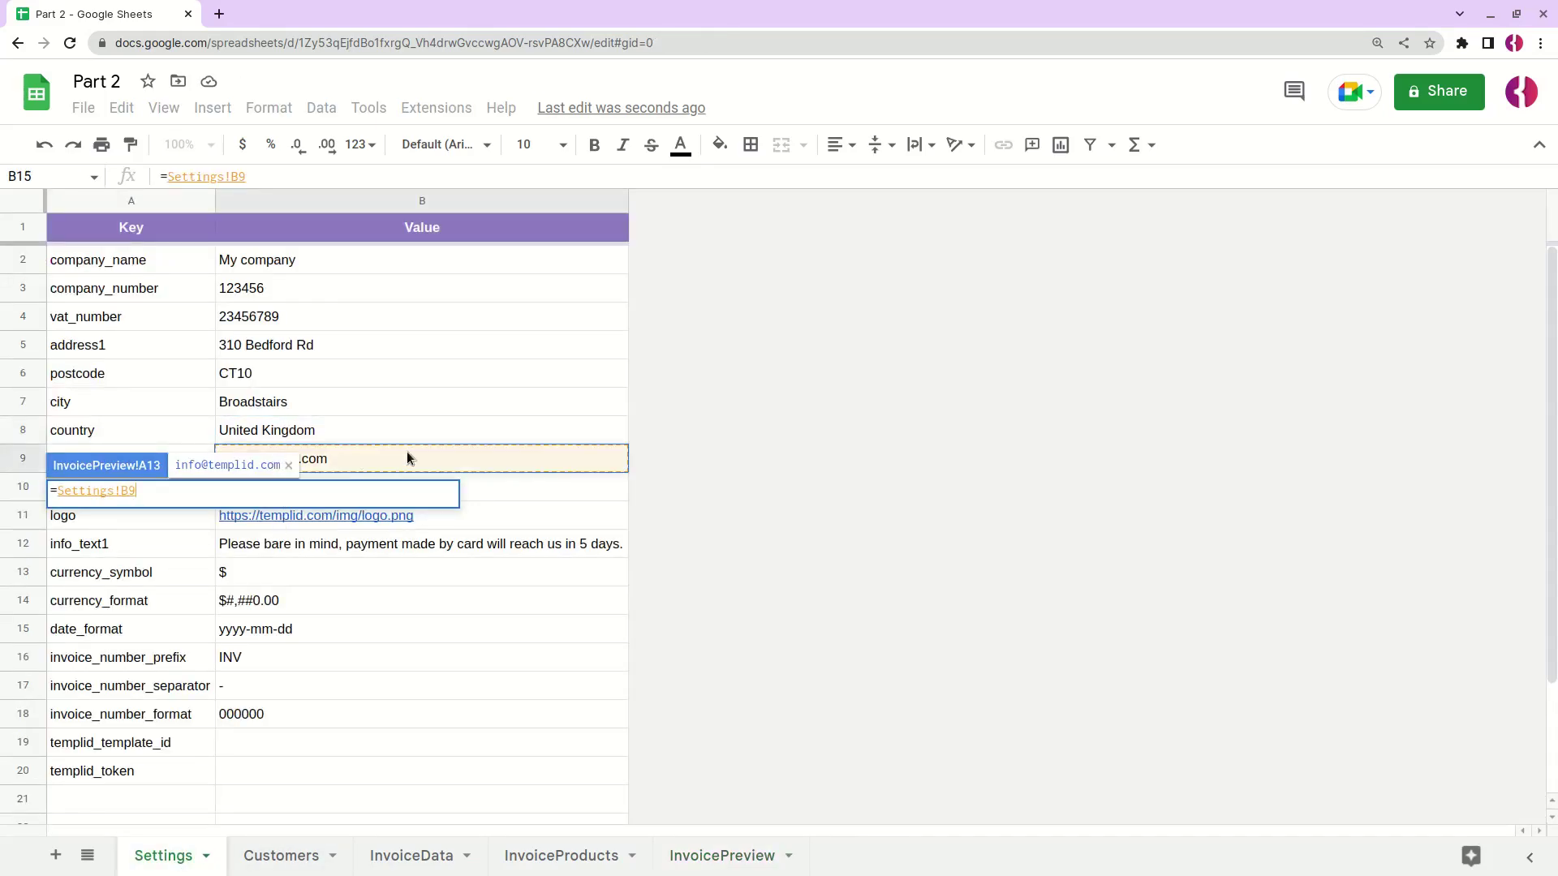
key(Return)
- Link A14 to Settings!B10 to show the company phone number
click(114, 513)
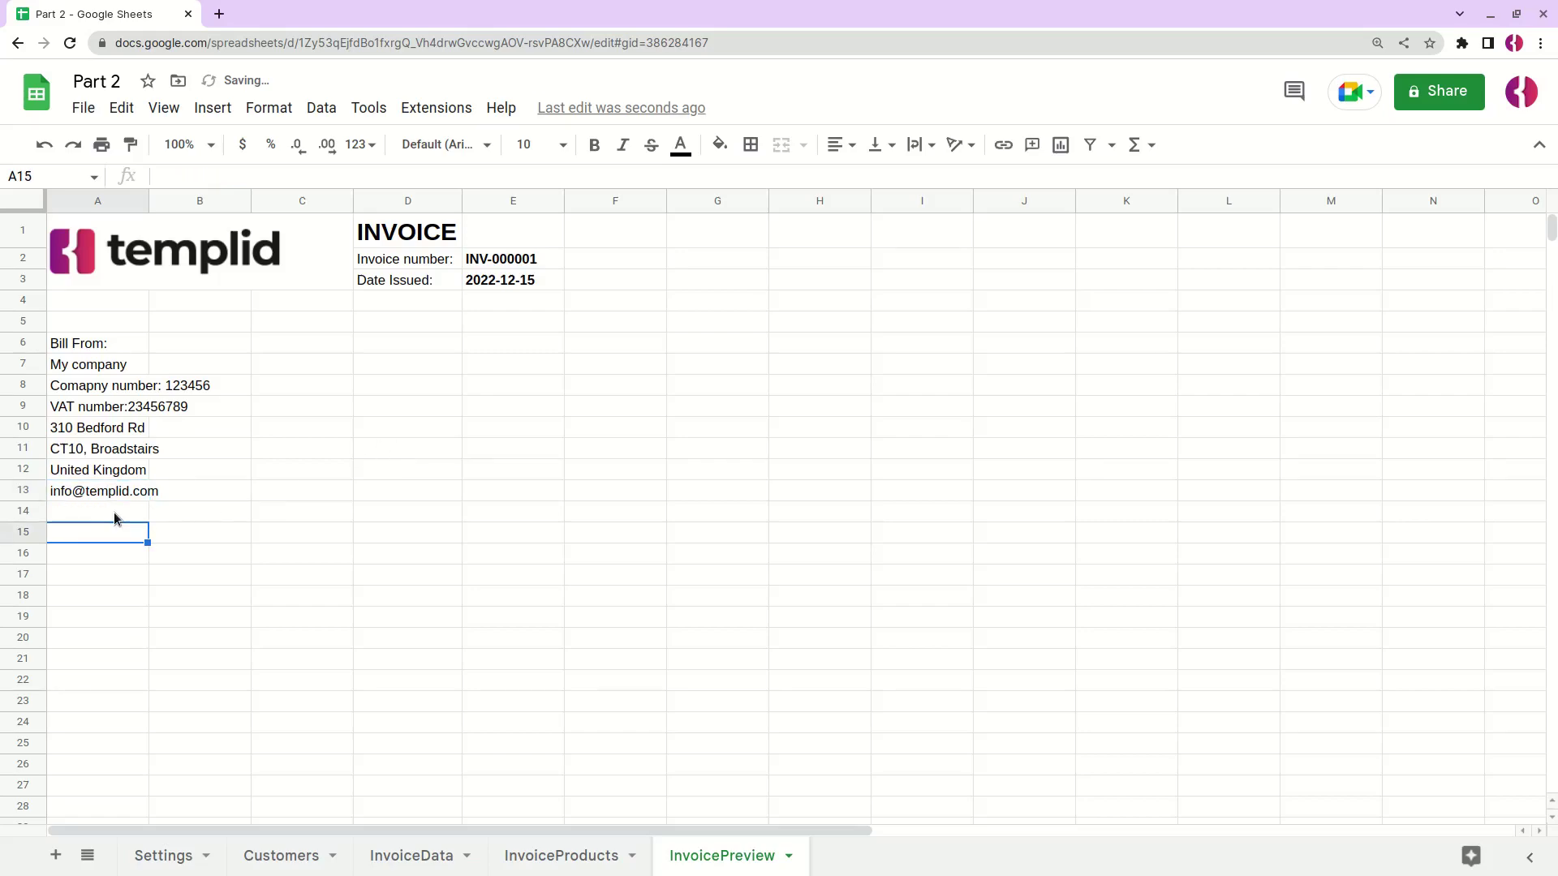
text(=)
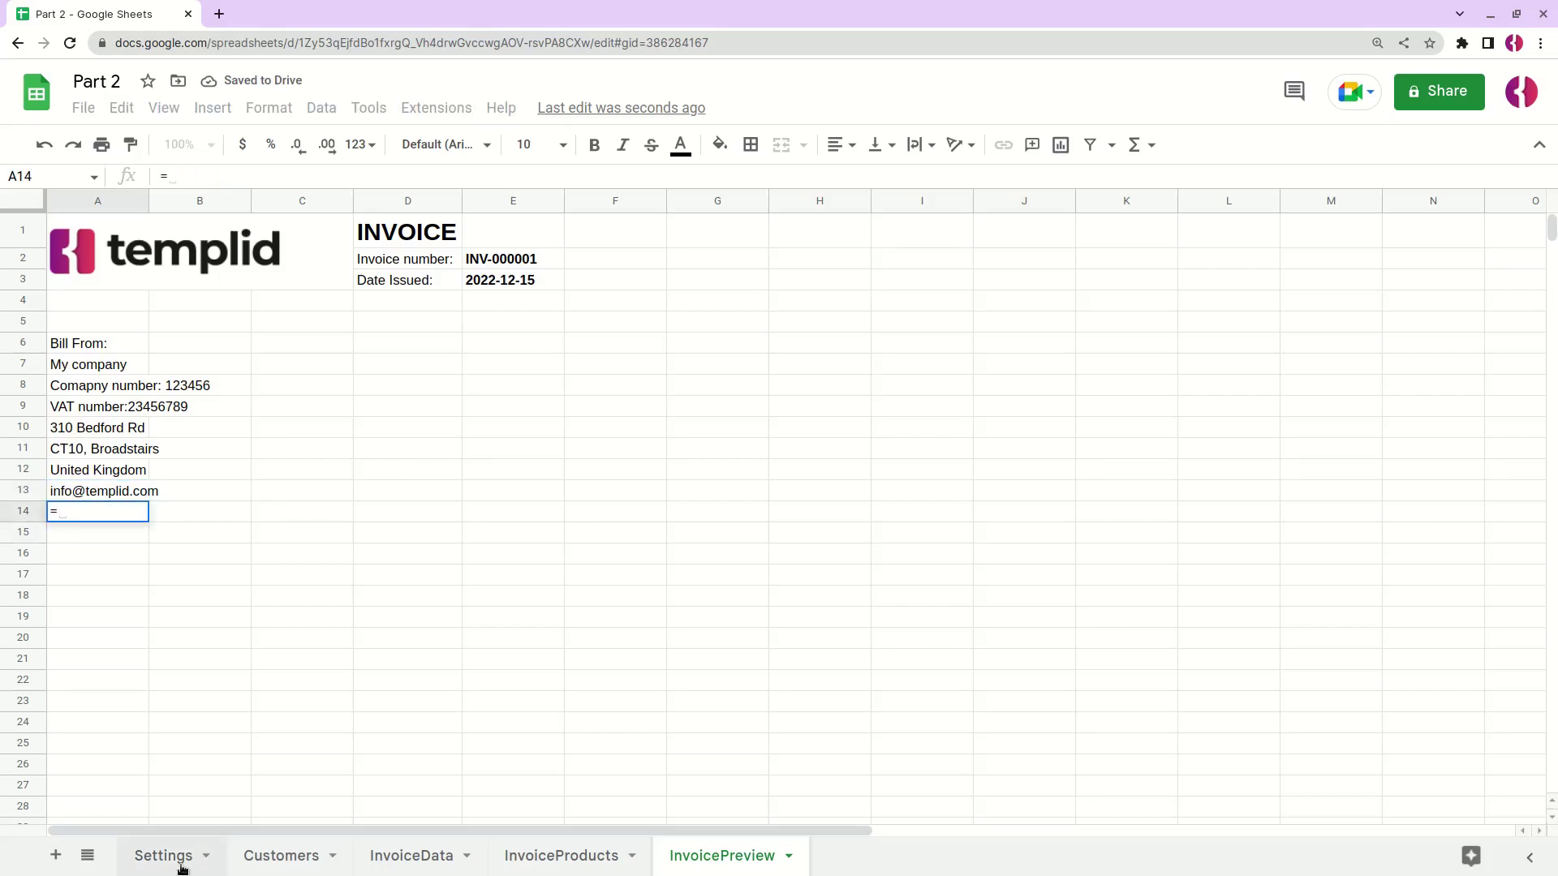
click(134, 858)
click(280, 494)
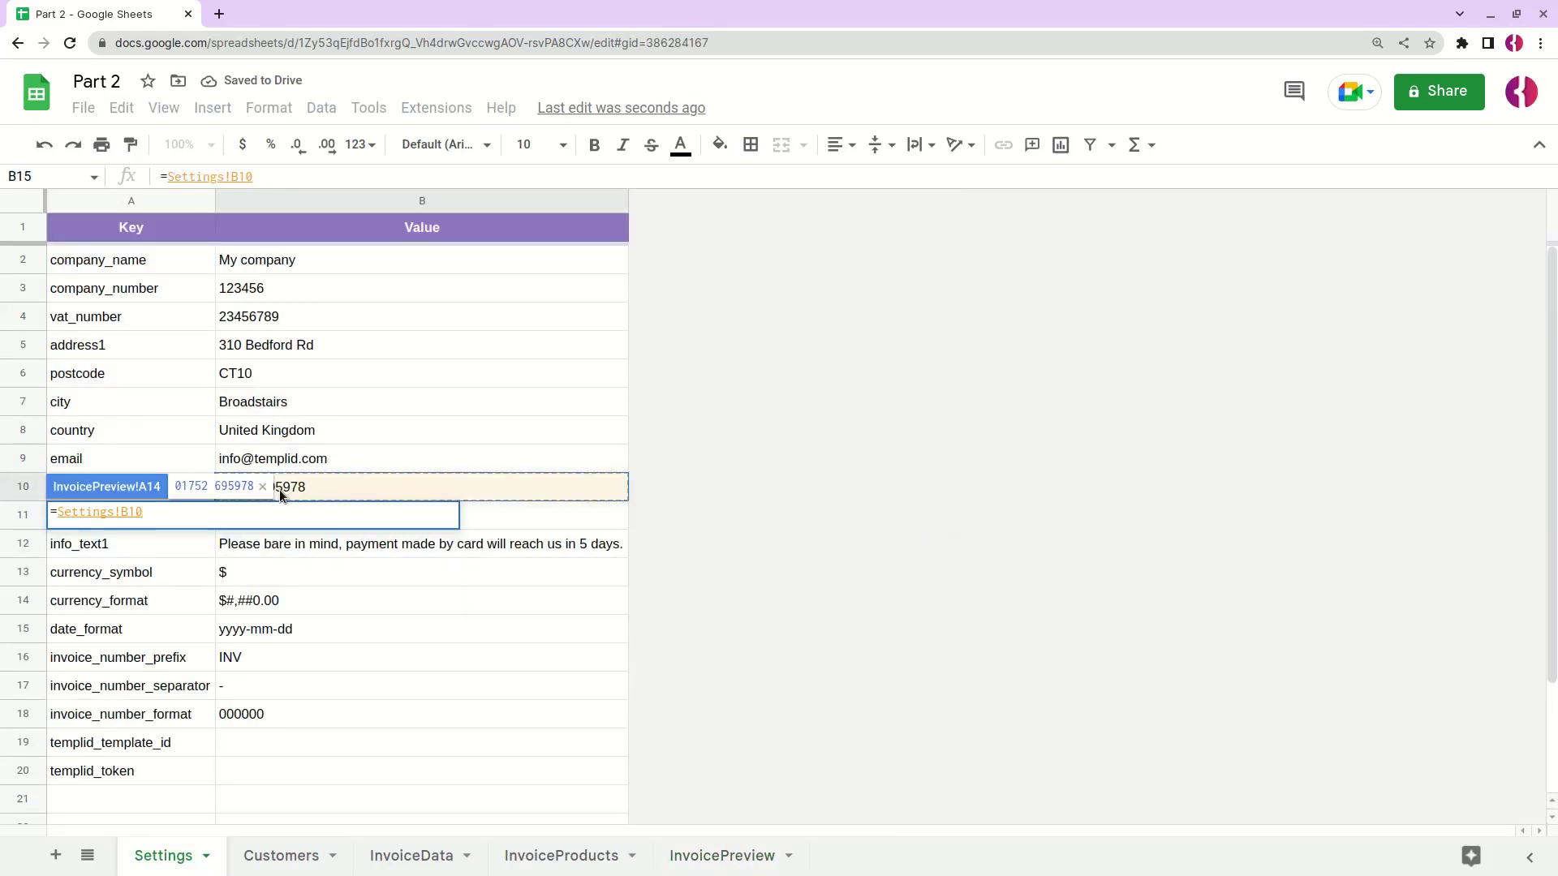
key(Return)
- Apply bold to the 'Bill From:' label in cell A6 with Ctrl+B
click(92, 341)
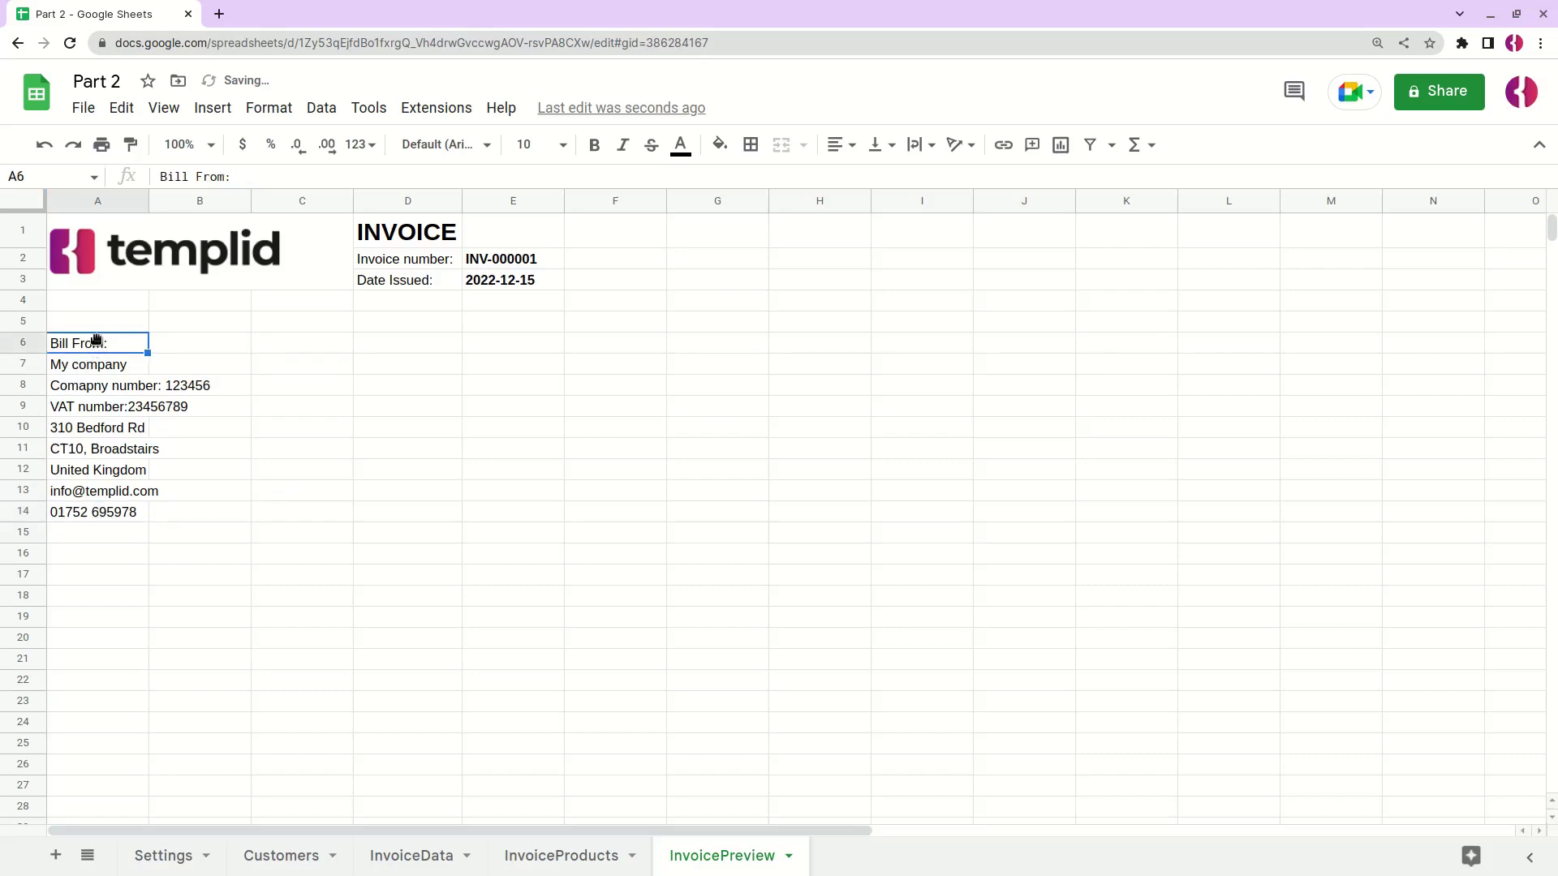
drag(111, 364, 108, 513)
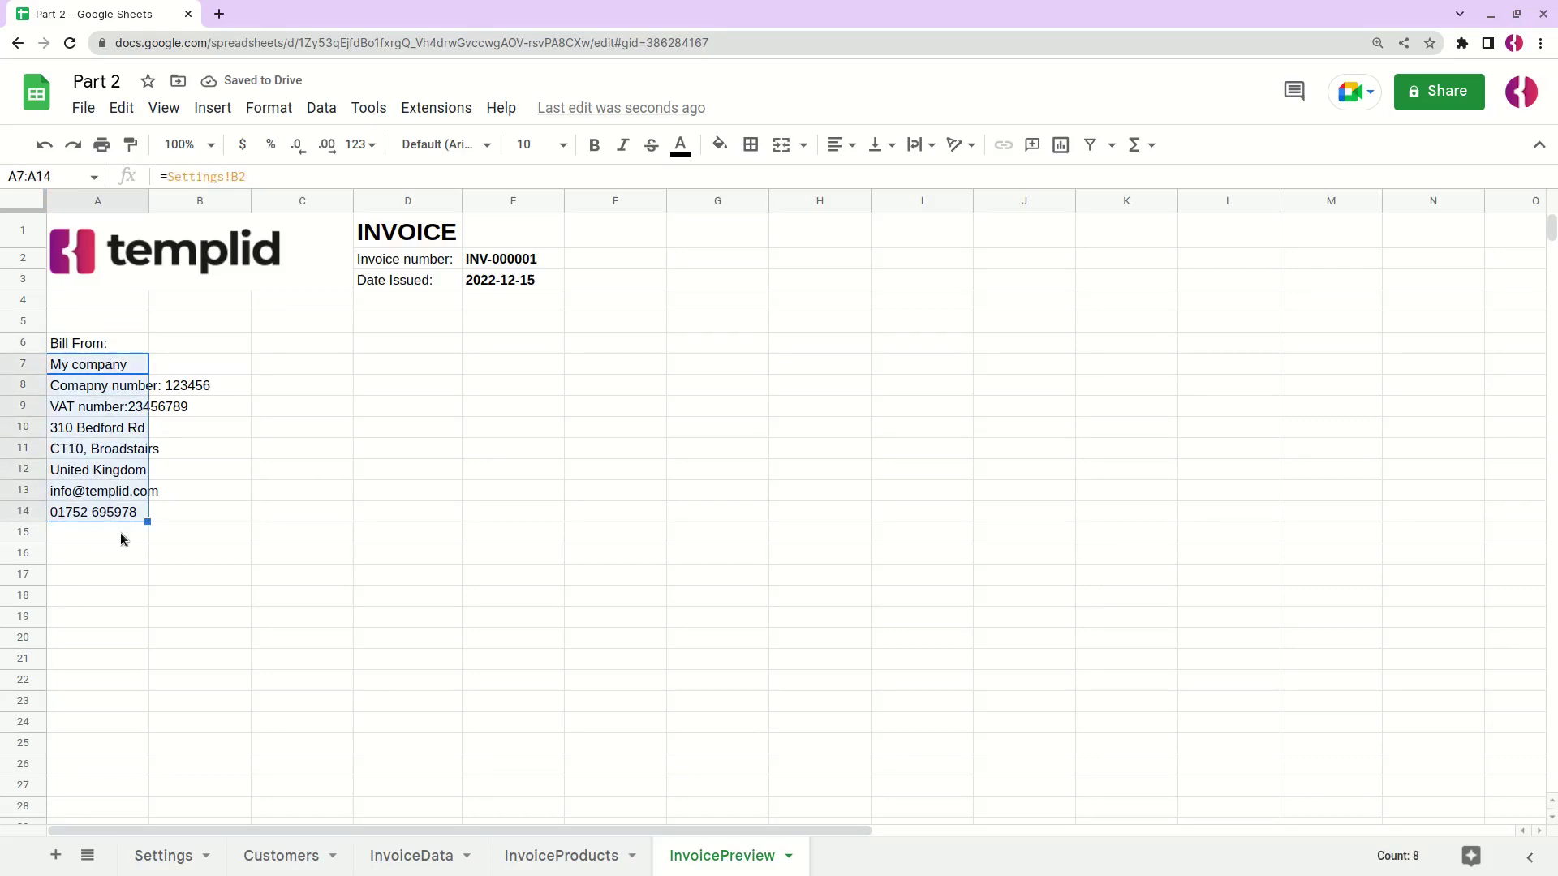
click(106, 344)
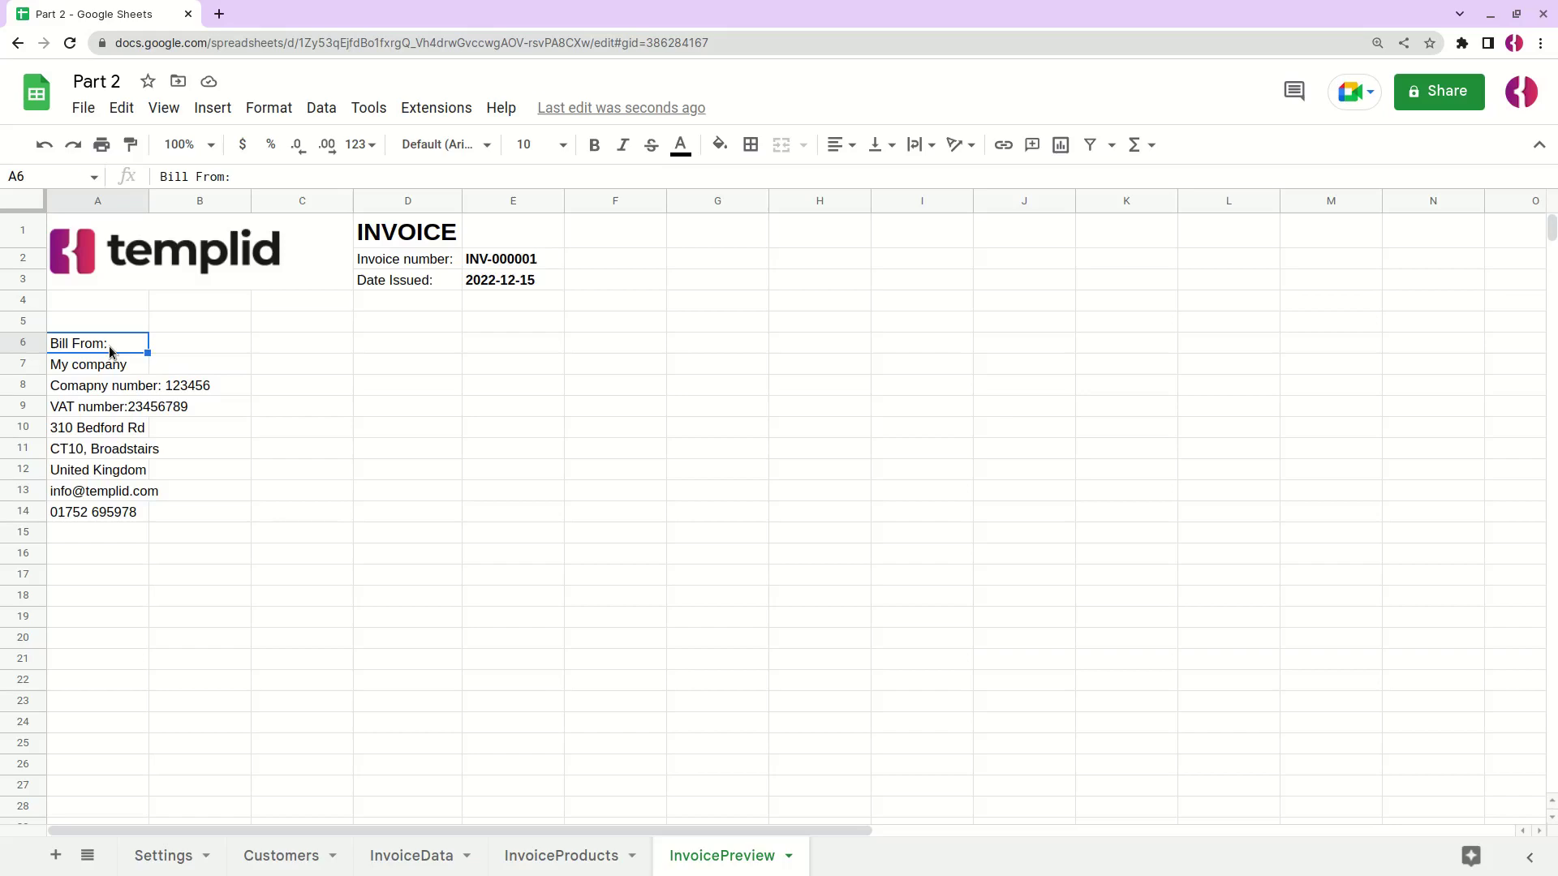
key(ctrl+b)
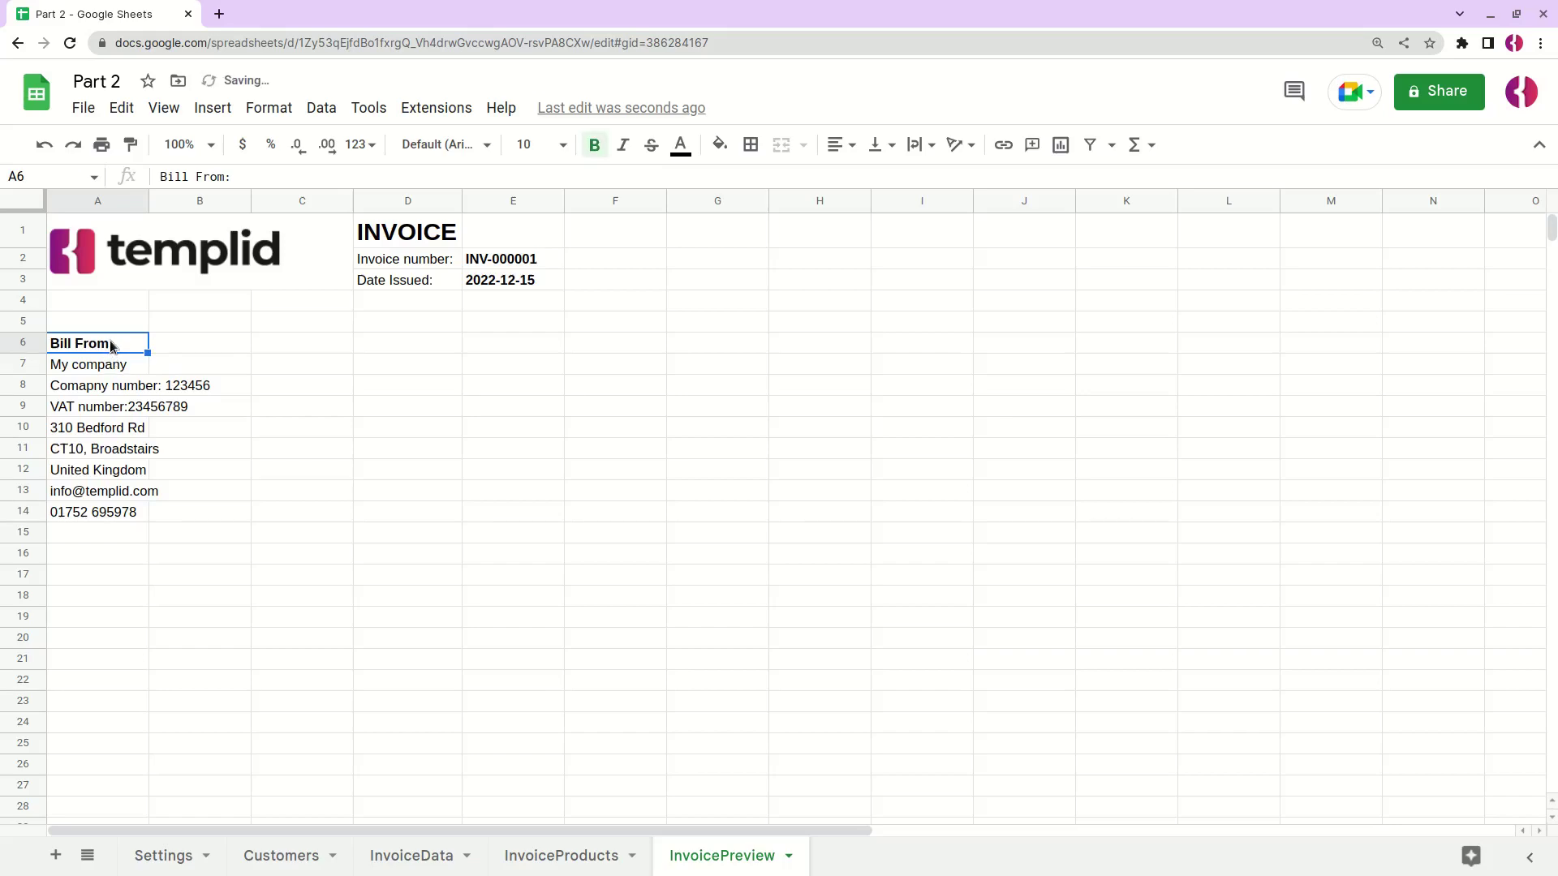